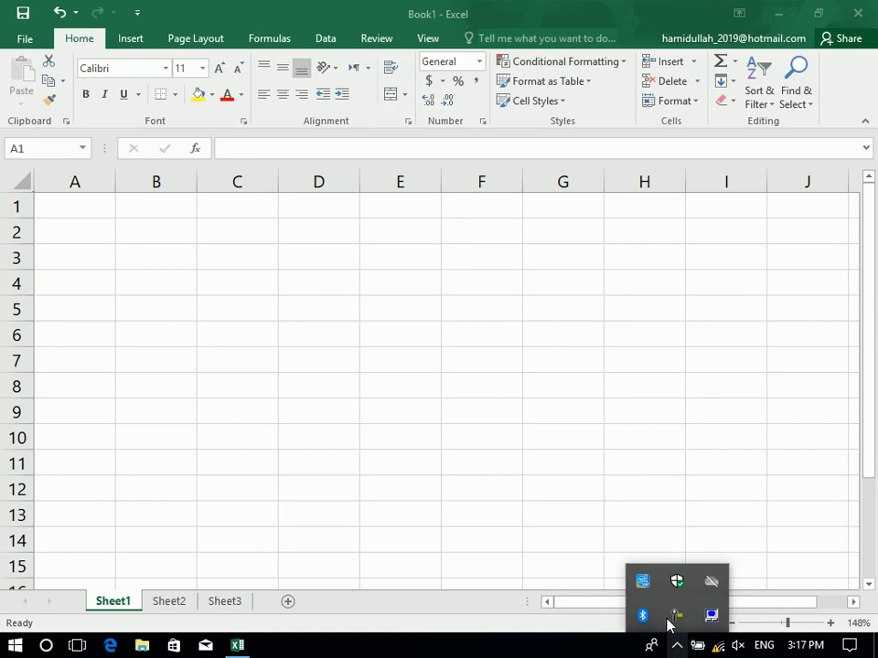
Preview the currency format list in the ribbon, then return to the worksheet.
left_click(674, 617)
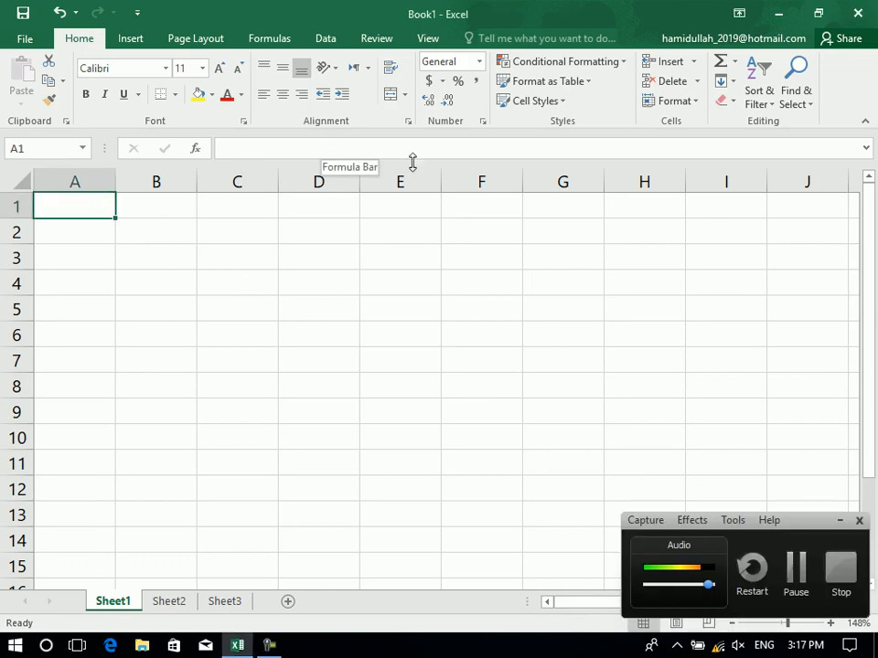
left_click(839, 520)
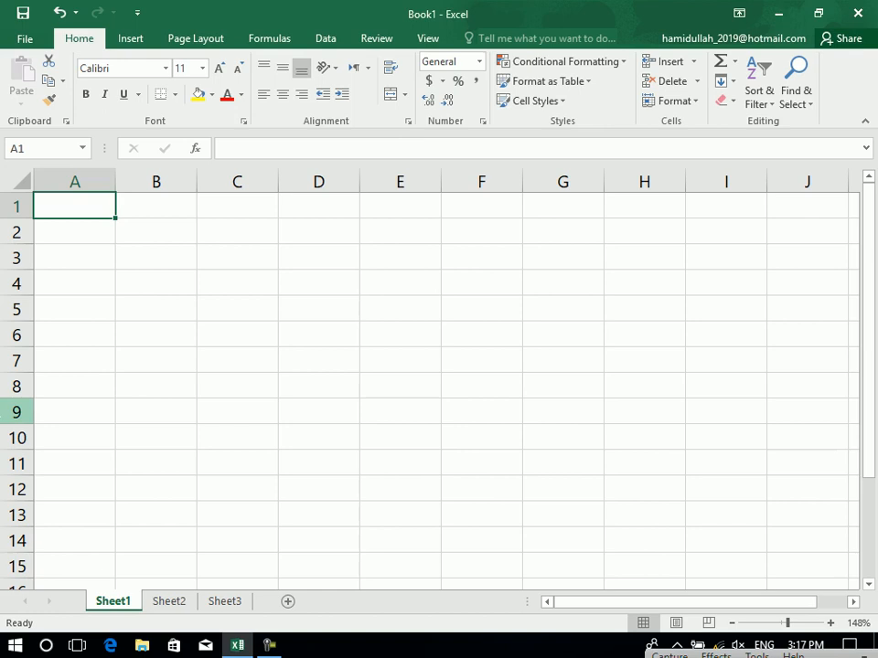
left_click(15, 645)
left_click(15, 646)
left_click(79, 211)
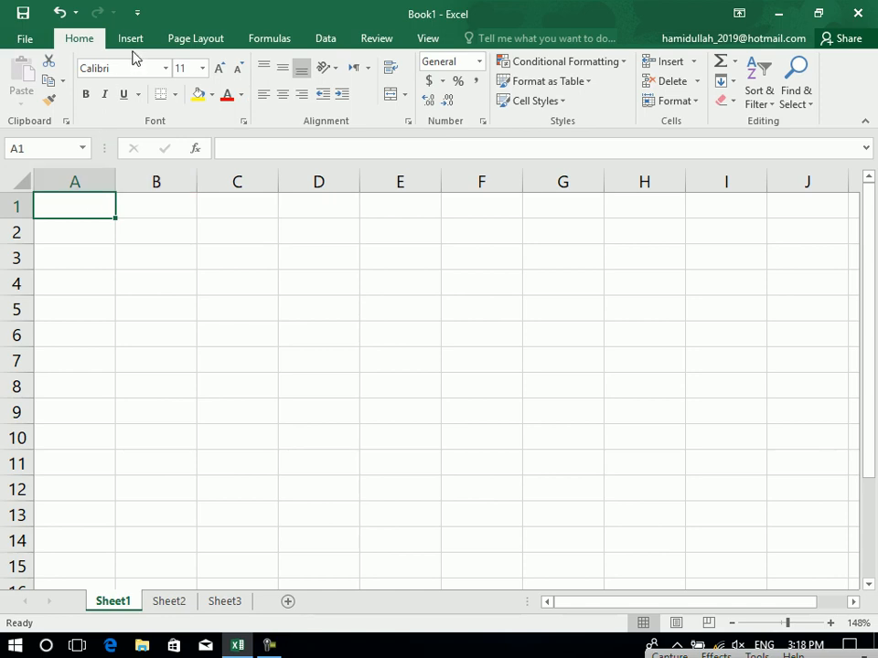
left_click(443, 82)
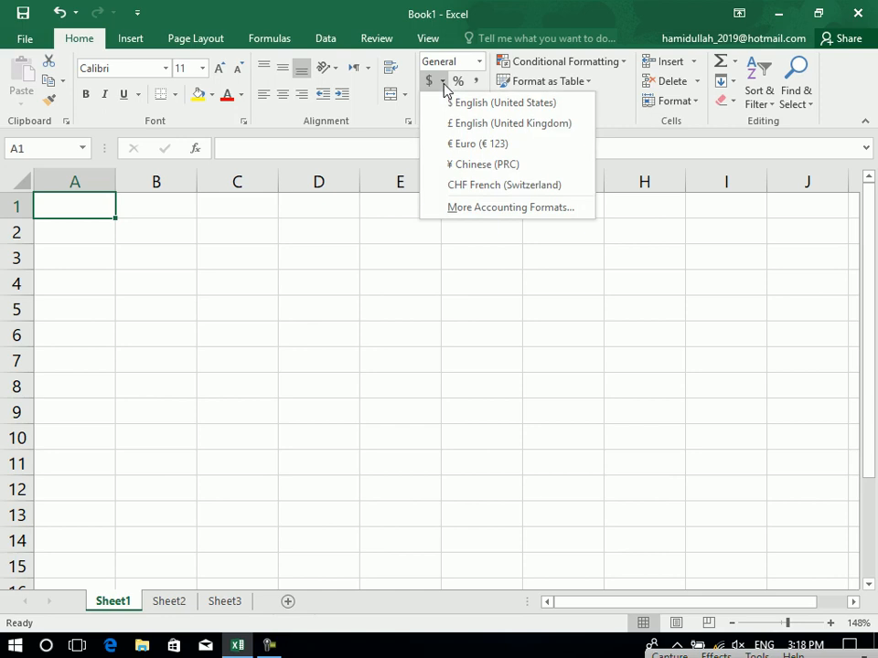
left_click(377, 266)
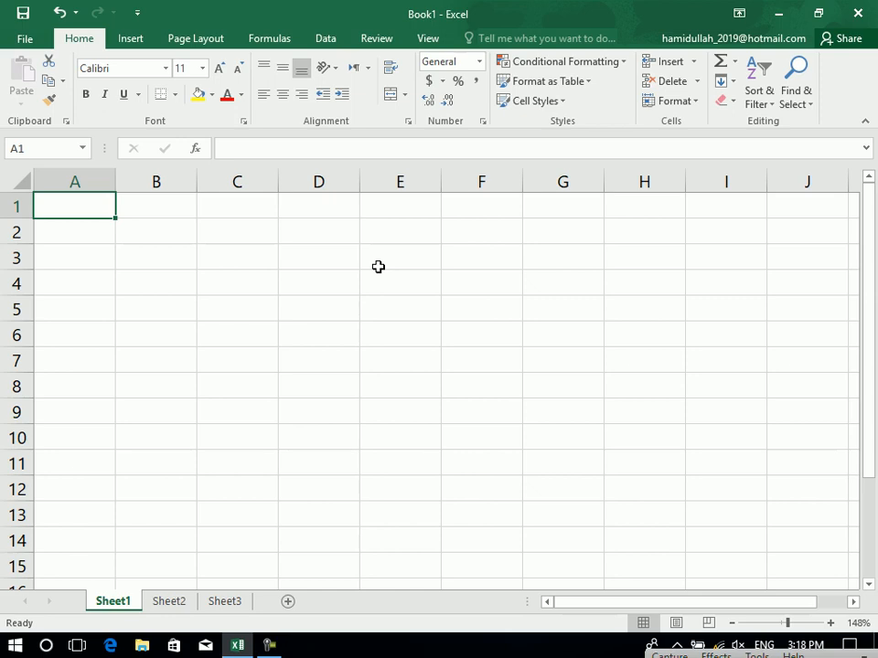
Type the headers ID, Customer, Product and Cost into B3:E3.
key("Down")
key("Right")
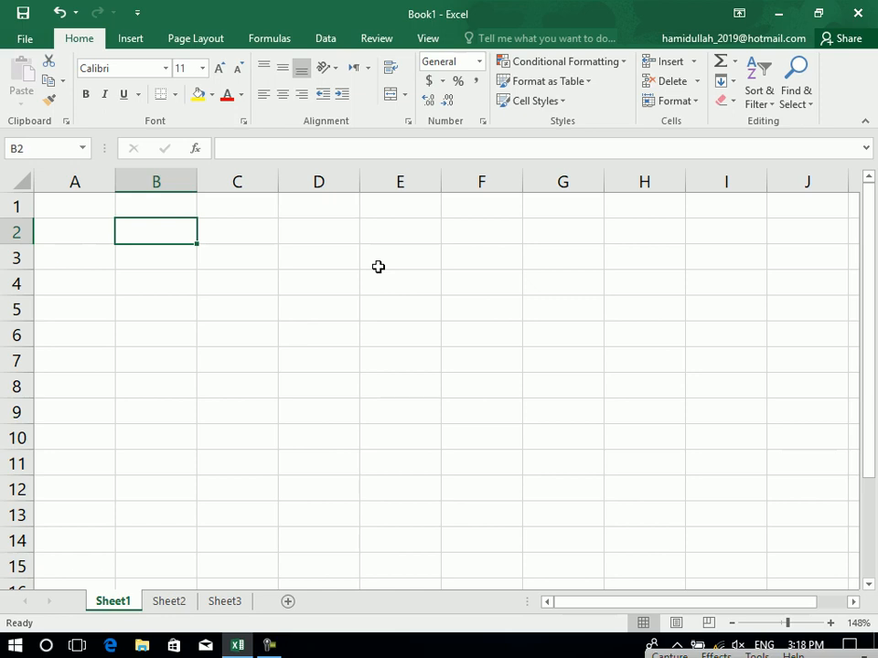
key("Left")
key("Down")
key("Right")
key("Right")
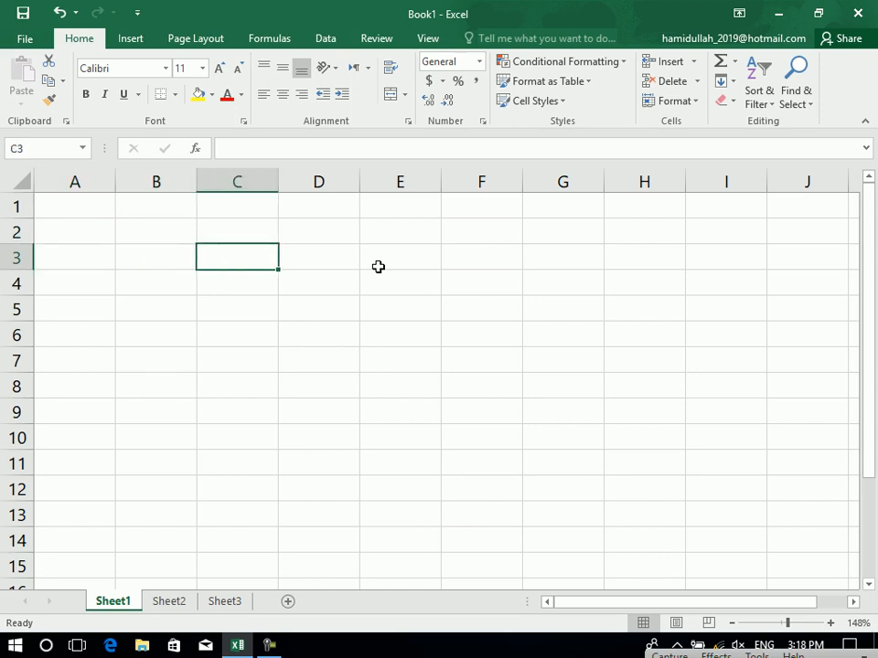
key("Left")
type("id")
key("Right")
key("Left")
type("ID")
key("Right")
type("c")
key("BackSpace")
type("Customner")
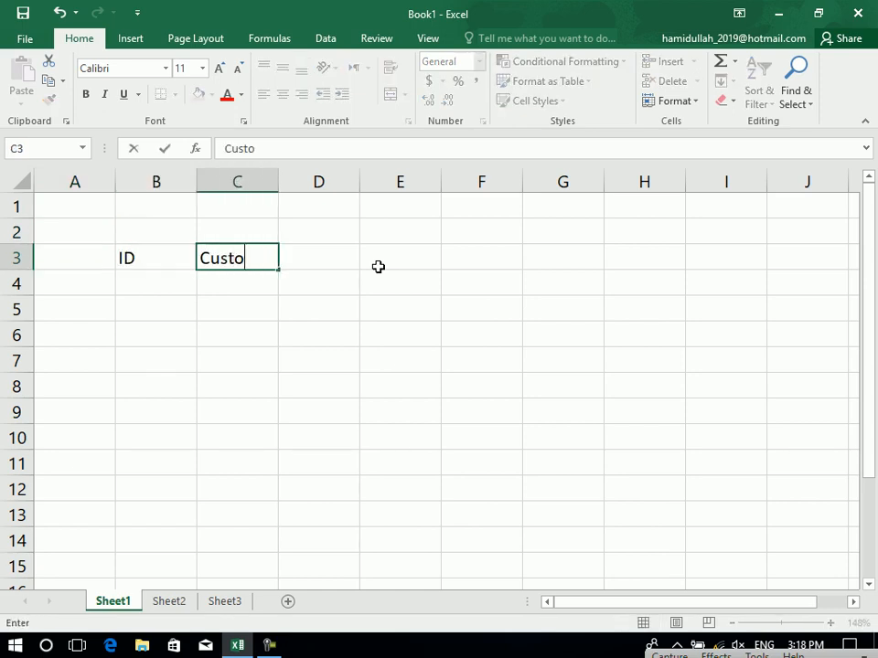
key("BackSpace")
key("BackSpace")
key("BackSpace")
type("er")
key("Right")
type("Product")
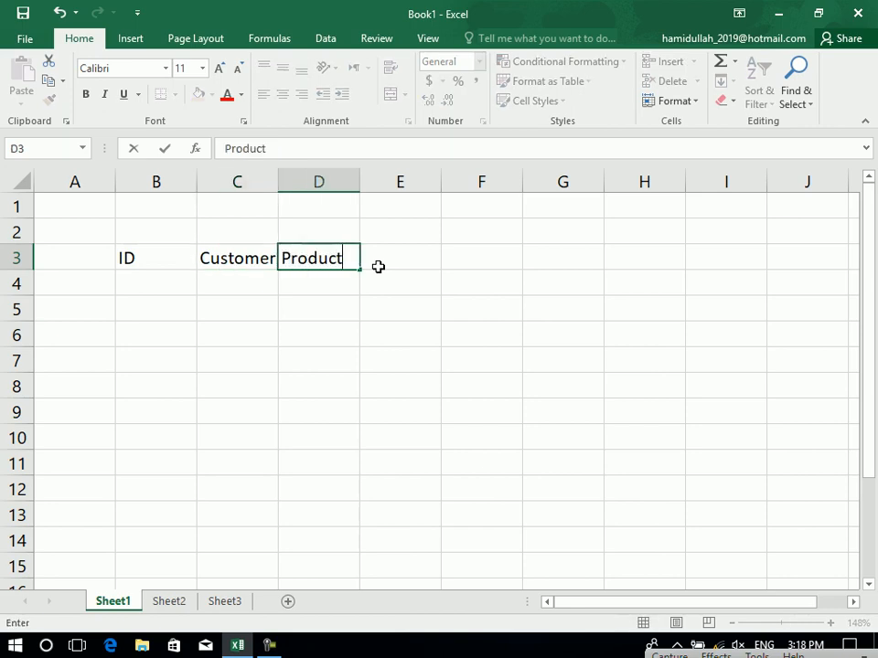
key("Right")
type("Price")
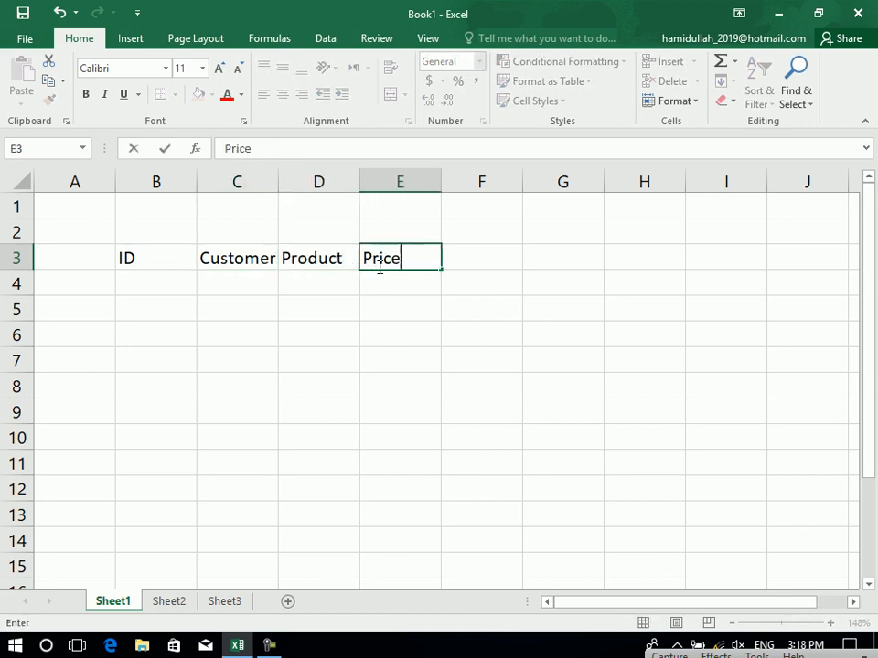
key("BackSpace")
key("BackSpace")
key("BackSpace")
Add the headers Price, Unit, Total, Piad and UnPiad across to J3.
key("BackSpace")
type("Cost")
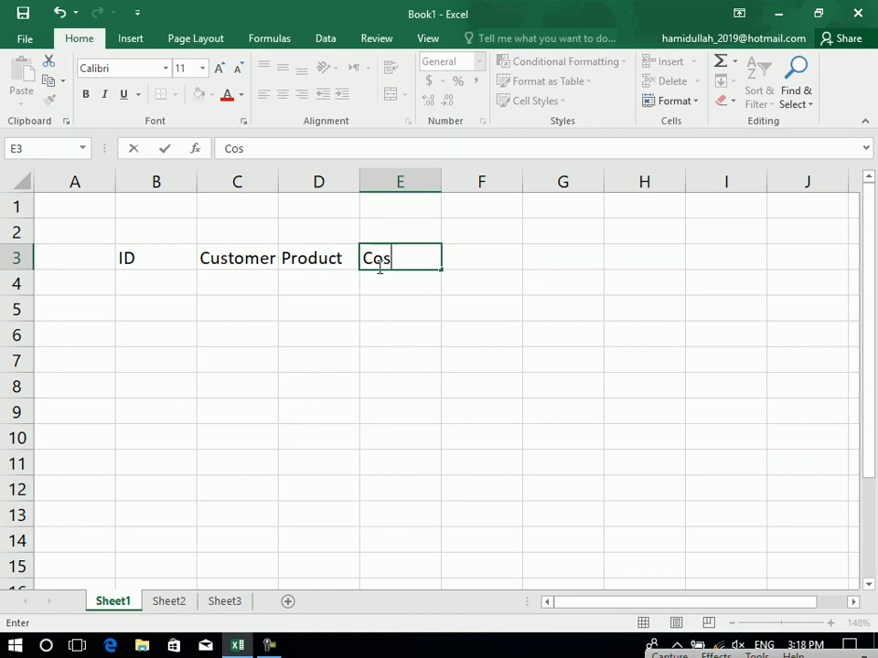
key("Right")
type("Price")
key("Right")
type("Inti")
key("BackSpace")
key("BackSpace")
key("BackSpace")
key("BackSpace")
type("Unit")
key("Right")
type("Toitalk")
key("BackSpace")
key("BackSpace")
type("al")
key("Right")
type("Piad")
key("Right")
type("UnPIA")
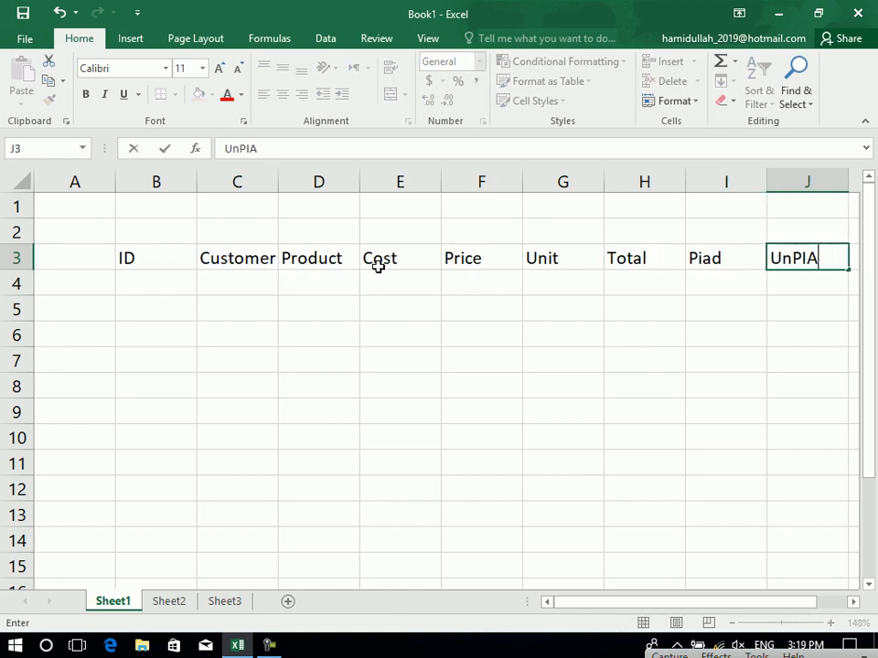
key("BackSpace")
key("BackSpace")
type("iad")
key("Return")
Centre the B3:J3 headers, widen column C and zoom the sheet to 112%.
left_click_drag(772, 264, 151, 261)
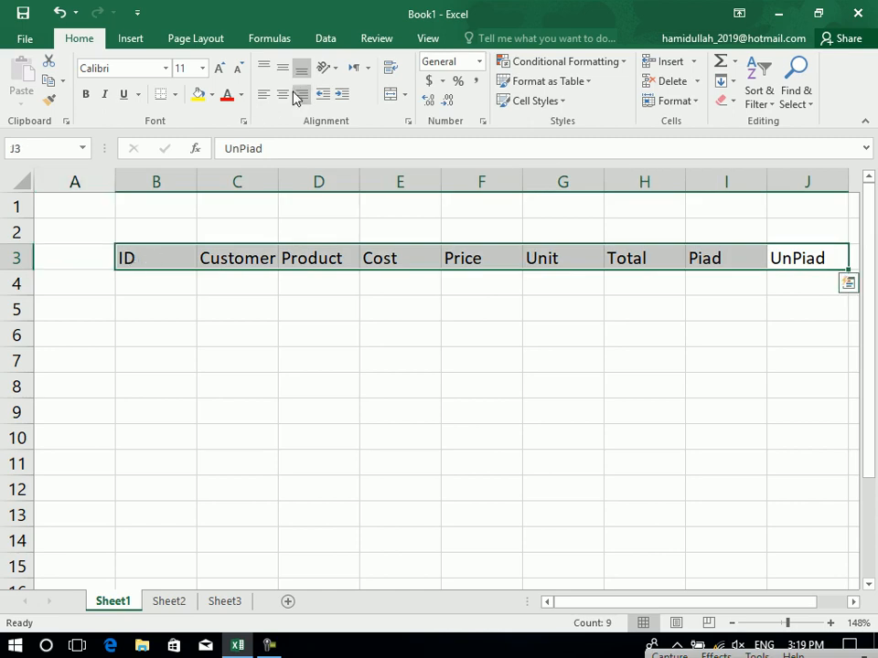
left_click(282, 95)
left_click_drag(284, 171, 289, 173)
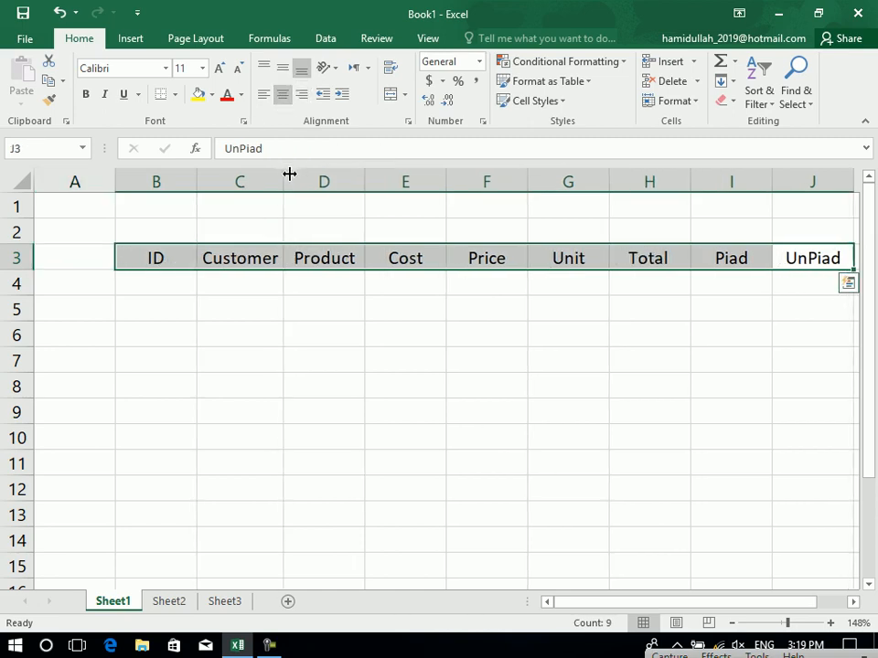
left_click_drag(787, 622, 783, 623)
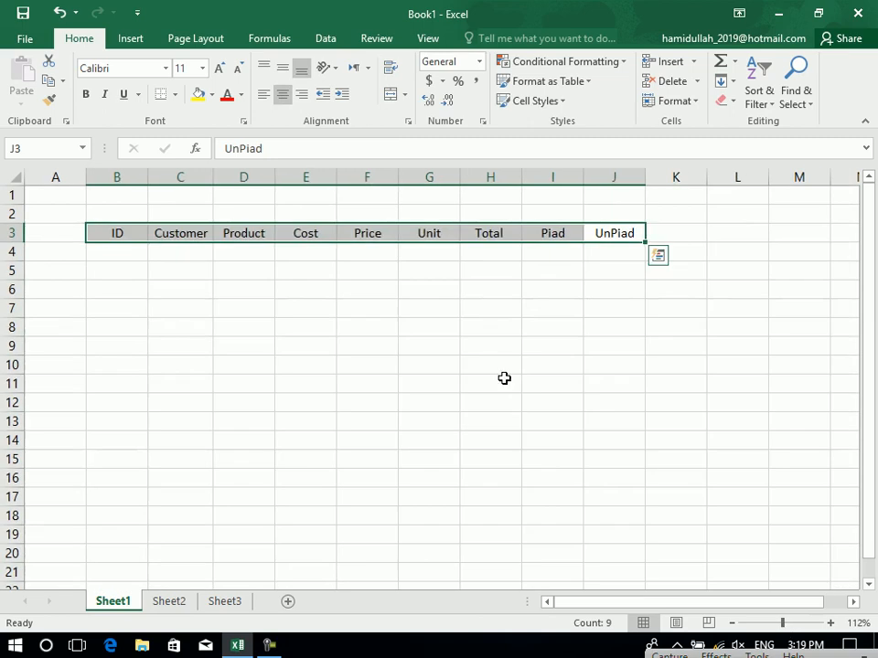
left_click(502, 366)
Enter IDs 1 to 6 under ID and select them to extend the series.
left_click(120, 260)
type("1 2 32 4")
key("Up")
key("Up")
type("3")
key("Return")
key("Return")
type("5")
key("Return")
type("6")
key("Return")
left_click_drag(121, 259, 141, 542)
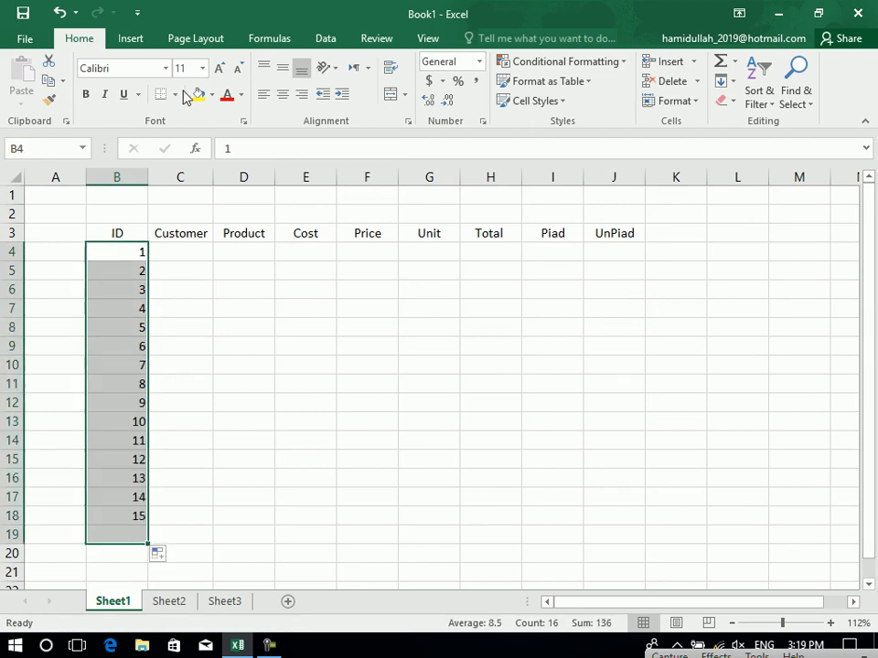
Centre the IDs and give header row B3:J3 yellow fill and all borders.
left_click(283, 95)
left_click_drag(120, 230, 633, 231)
left_click(198, 94)
left_click(174, 95)
left_click(189, 243)
Enter customer names Ahmad, Kamal, Noor, Sajad, Amin and Zahid starting at C4.
left_click(175, 253)
type("Ahmad")
key("Return")
type("Kamak")
key("Return")
key("Up")
type("Kamal")
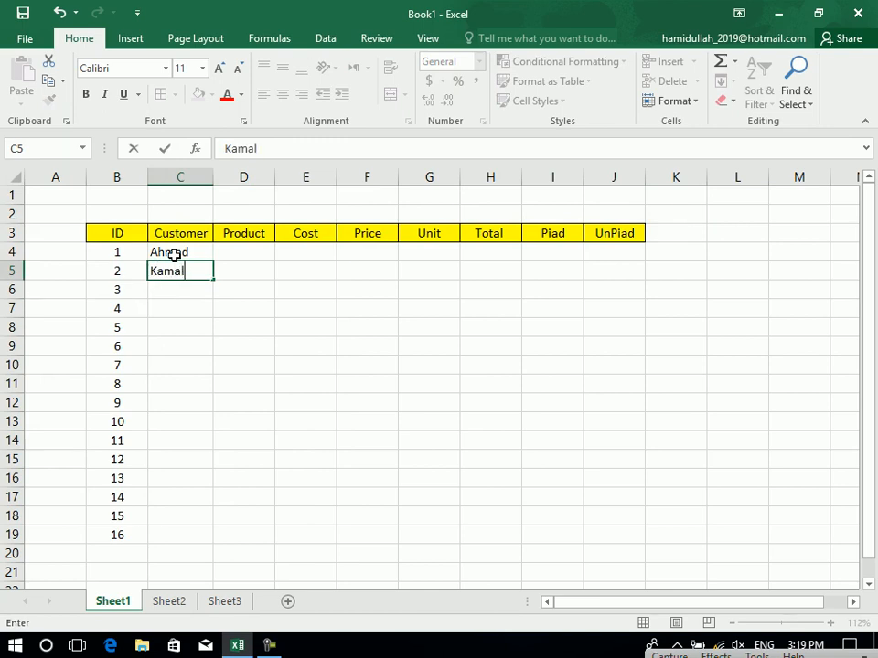
key("Return")
type("Noor")
key("Return")
type("Sajad")
key("Return")
type("Amin")
key("Return")
type("Zahid")
key("Return")
Continue the names with Younas, Zalmi, Zahoor, Mirwais, Shamid and Haroon down to C15.
type("Younas")
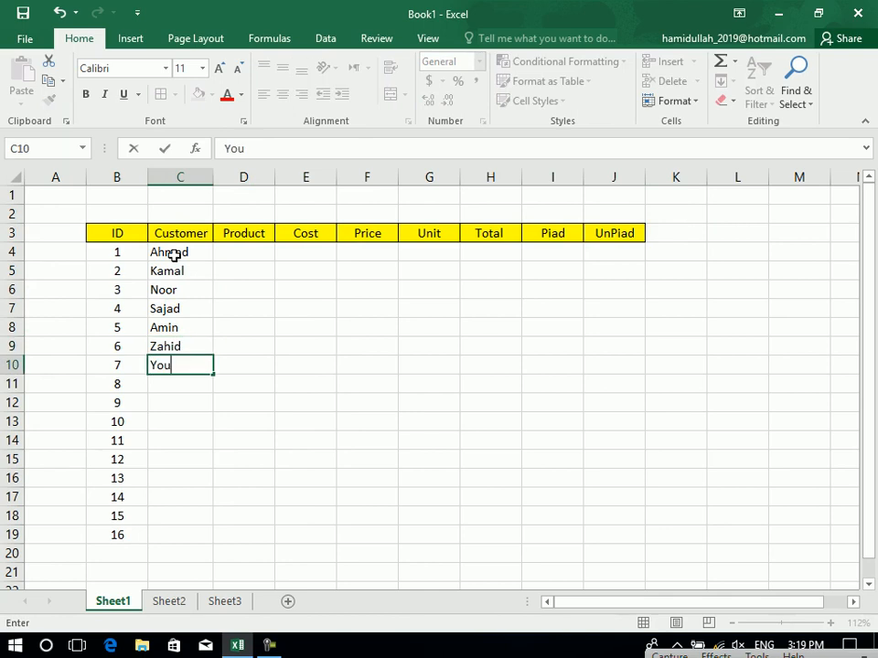
key("Return")
type("Zalmi")
key("Return")
type("Zahoor")
key("Return")
type("S")
key("BackSpace")
key("BackSpace")
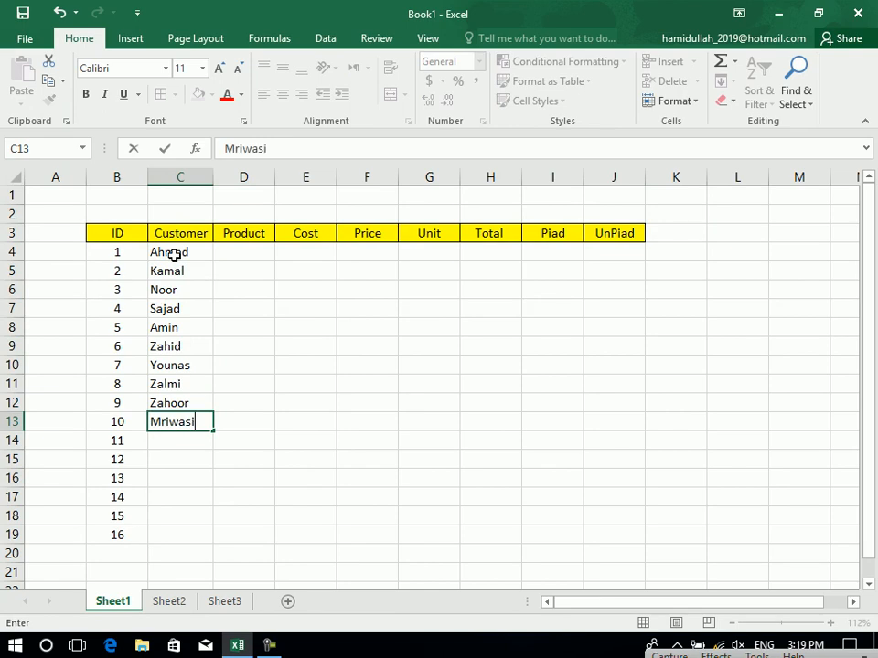
key("Return")
key("Up")
type("Mirwais")
key("Return")
type("S")
key("BackSpace")
key("BackSpace")
type("hamid")
key("Return")
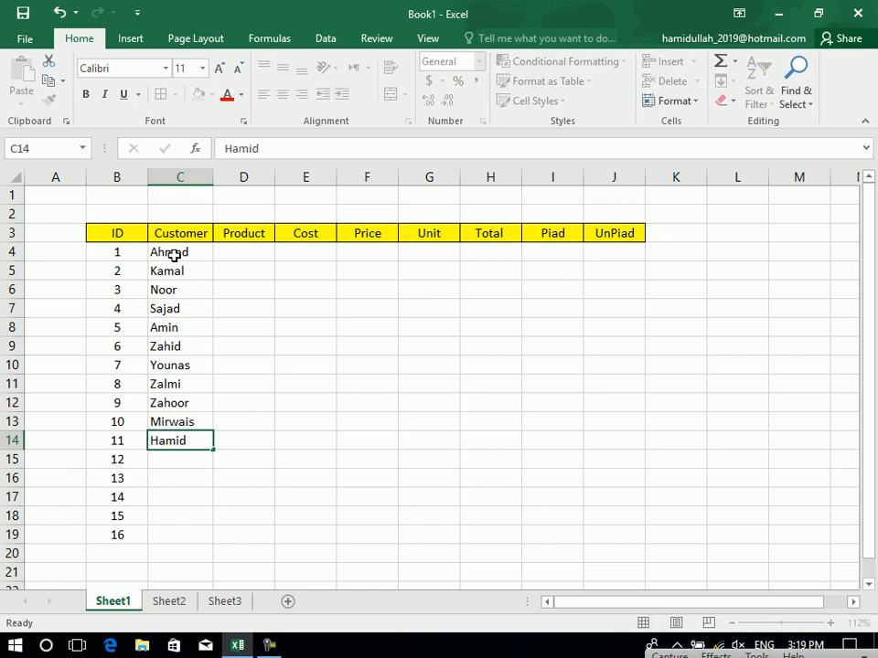
type("Haroon")
key("Return")
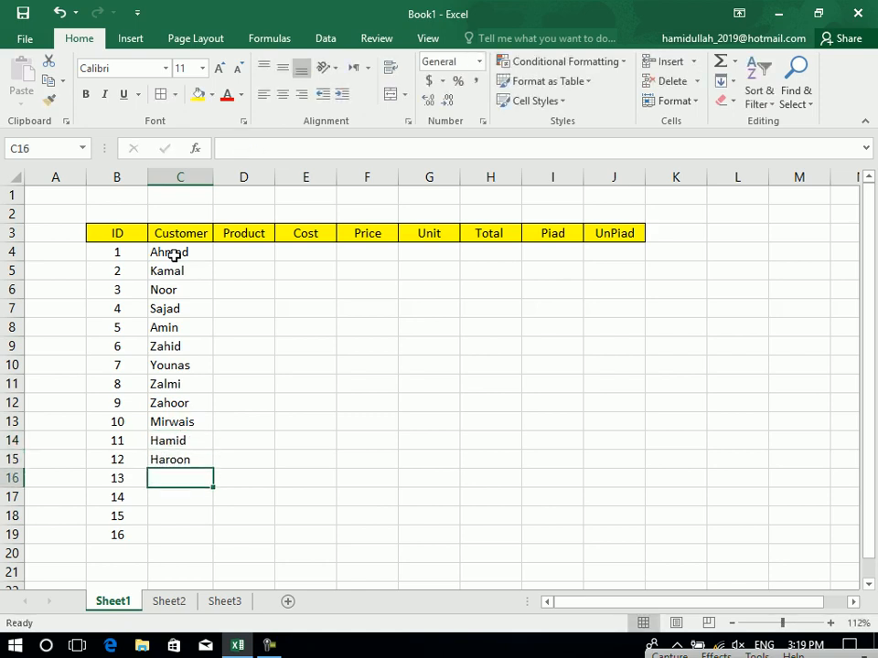
Clear the surplus ID numbers below row 15 so IDs end at 12.
left_click_drag(129, 486, 130, 556)
key("Delete")
key("BackSpace")
left_click(280, 380)
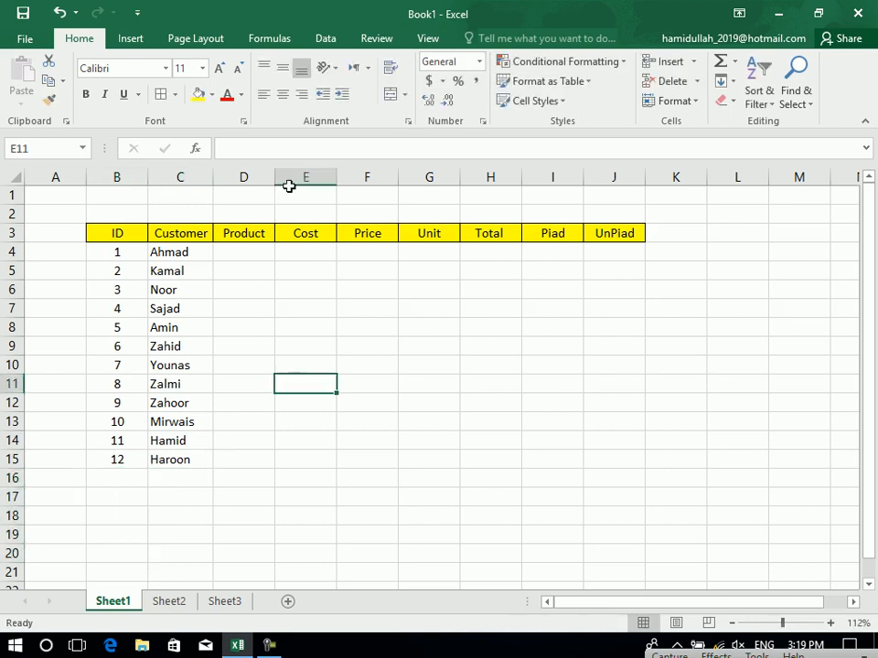
Fill row 4 with product RAM, cost 300, price 400 and unit 10.
left_click(235, 251)
type("RAM")
key("Return")
key("Up")
key("Right")
type("300")
key("Right")
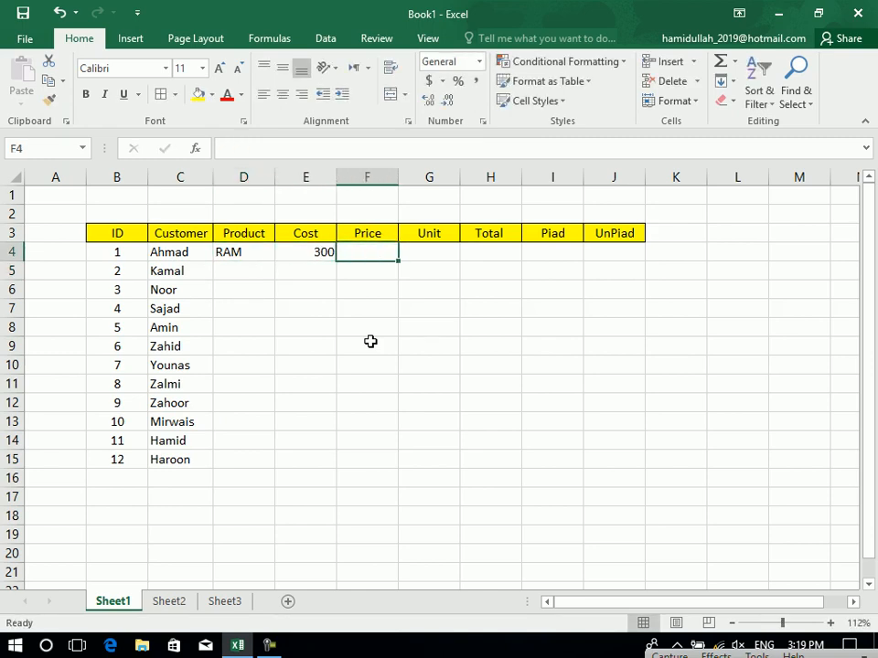
type("400")
key("Right")
type("1-")
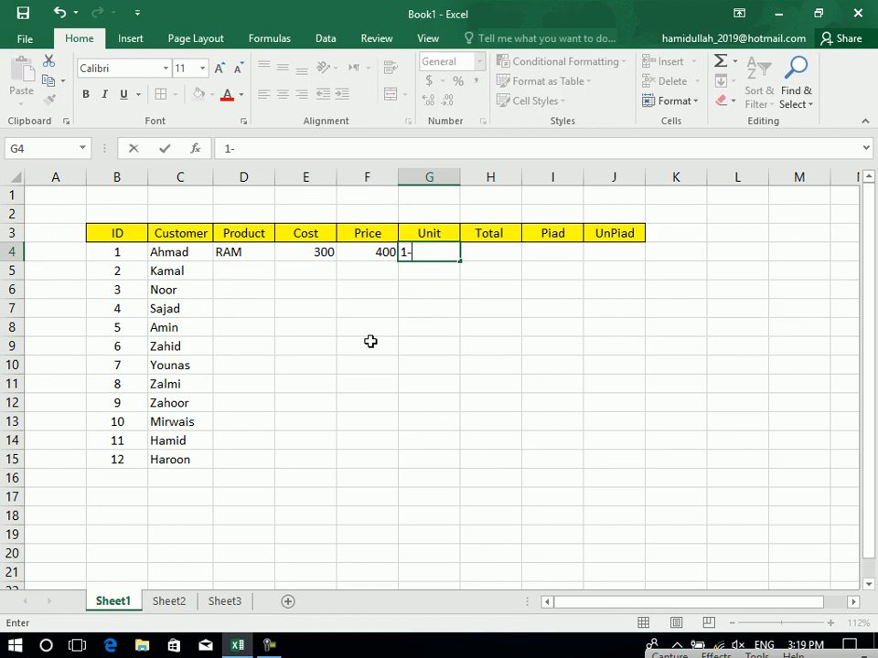
type("0")
key("Right")
Compute Total as =F4*G4 in H4, copy it down to H15 and centre it.
type("=")
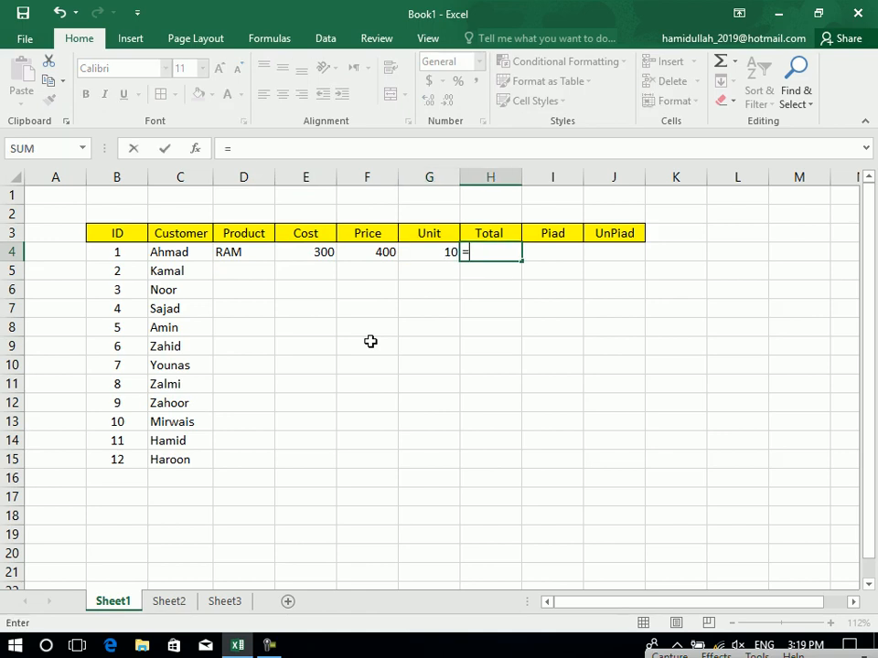
left_click(378, 251)
type("*")
left_click(427, 255)
key("Return")
left_click(392, 252)
left_click(429, 255)
double_click(504, 252)
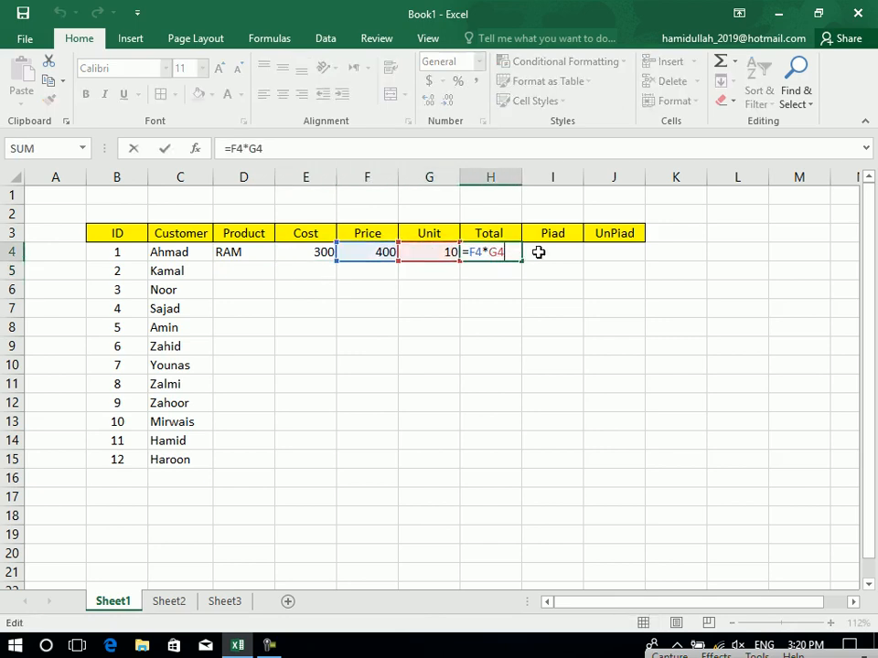
key("Return")
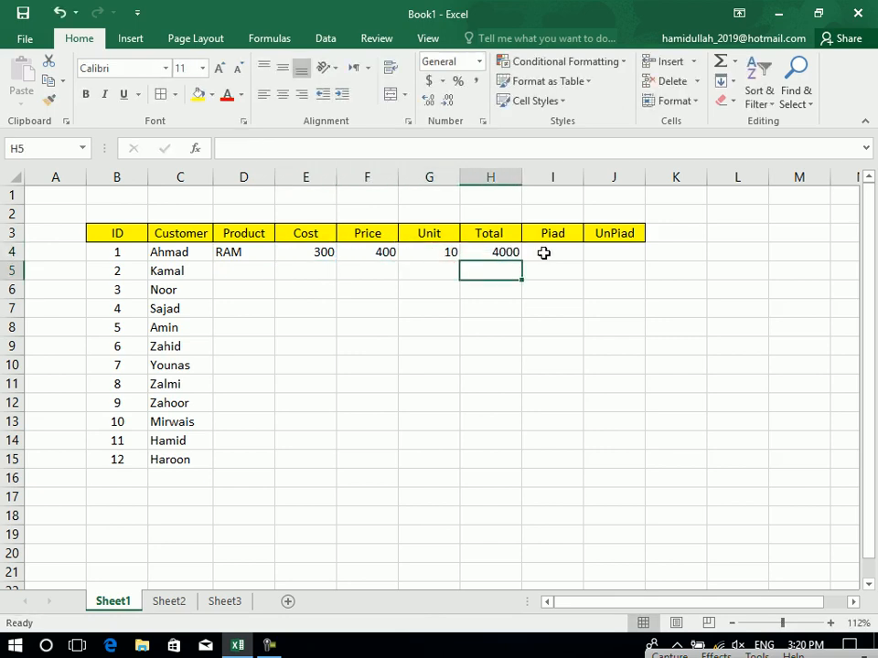
left_click_drag(506, 251, 483, 469)
key("ctrl+d")
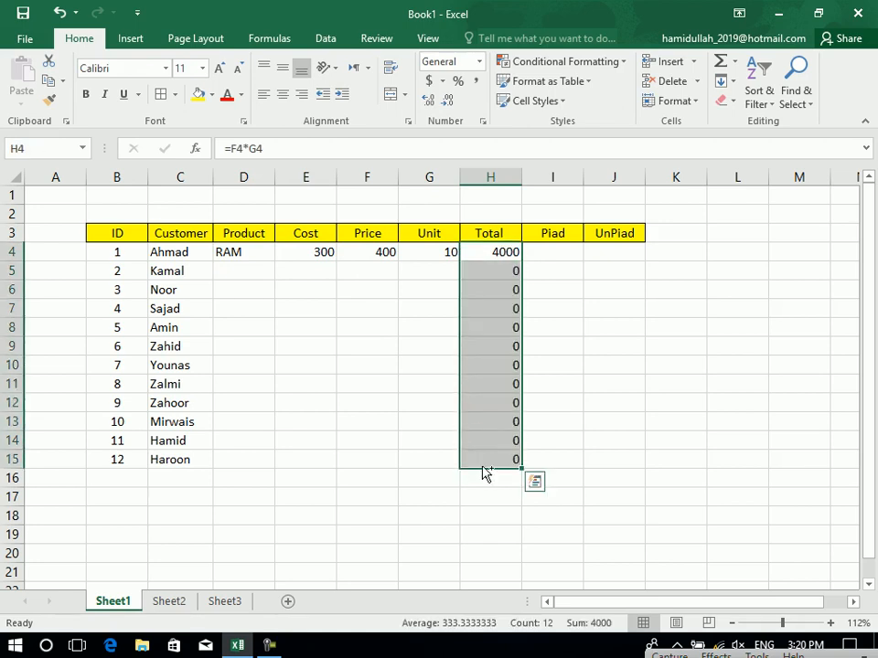
left_click(534, 482)
left_click(283, 95)
Enter Piad 3000 in I4, then fill UnPiad =H4-I4 from J4 down to J15.
left_click(545, 247)
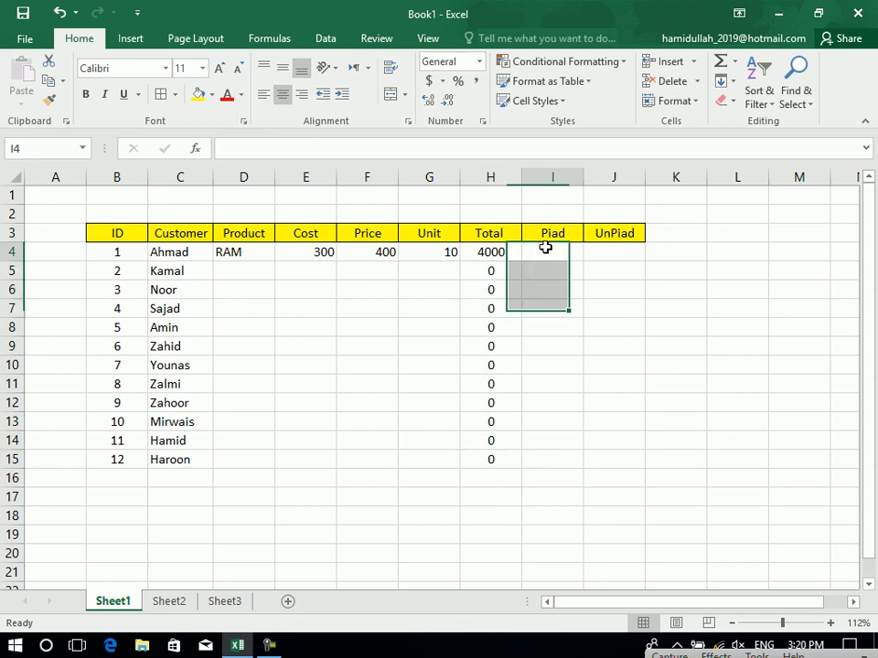
type("3000")
key("Tab")
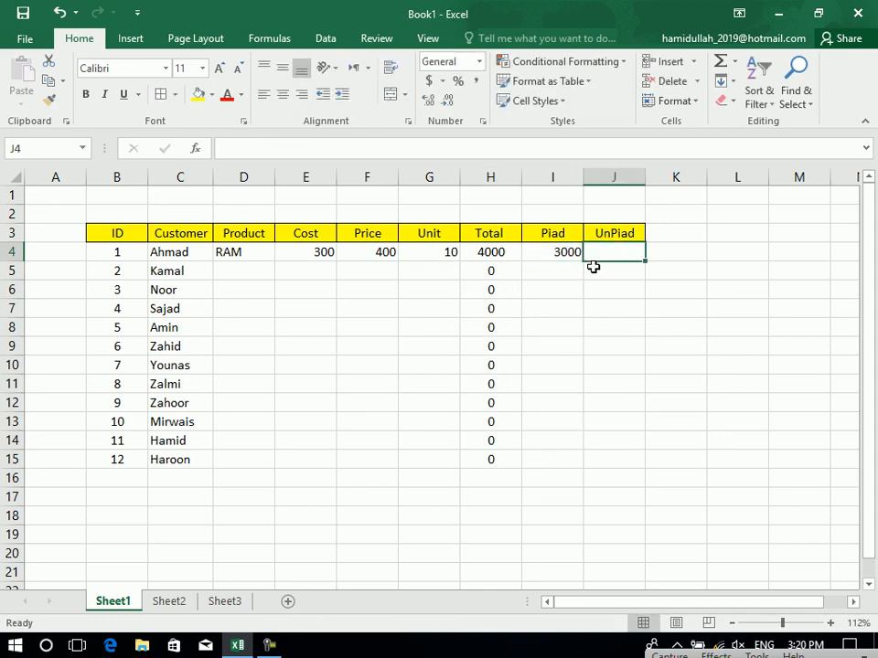
type("=")
left_click(496, 256)
type("0")
key("BackSpace")
type("-")
left_click(566, 255)
key("Return")
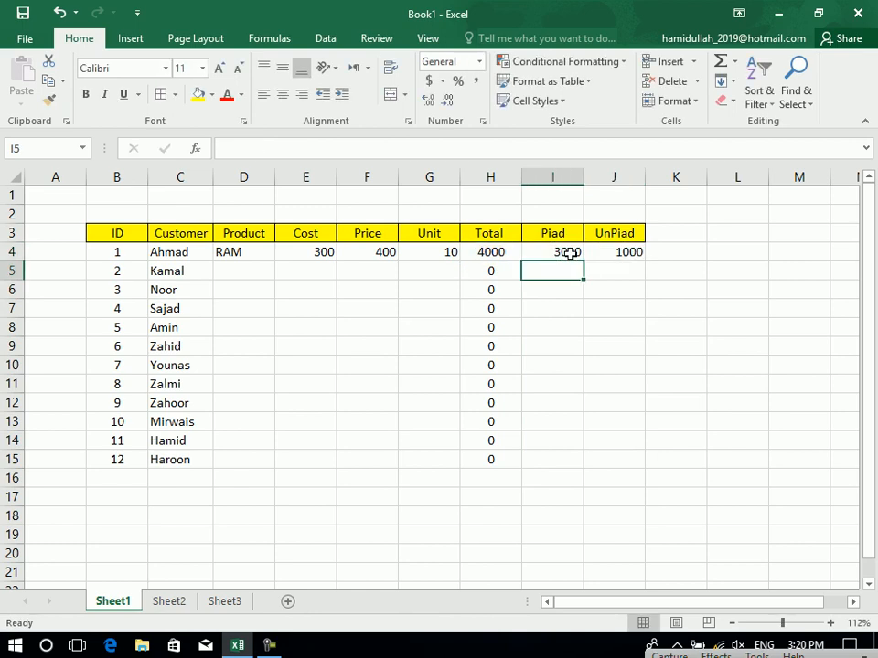
left_click_drag(595, 257, 631, 463)
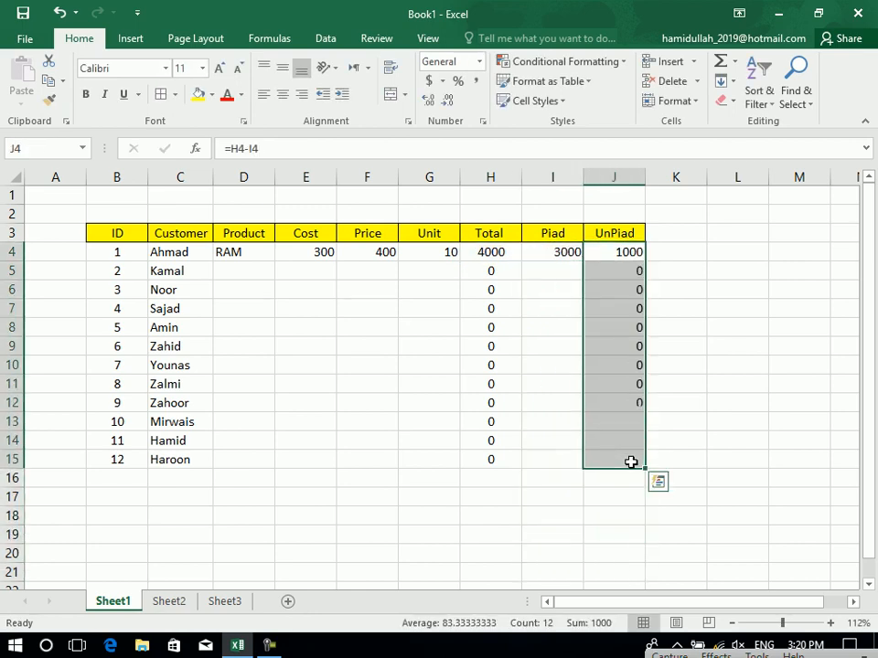
left_click(412, 344)
left_click_drag(622, 252, 482, 459)
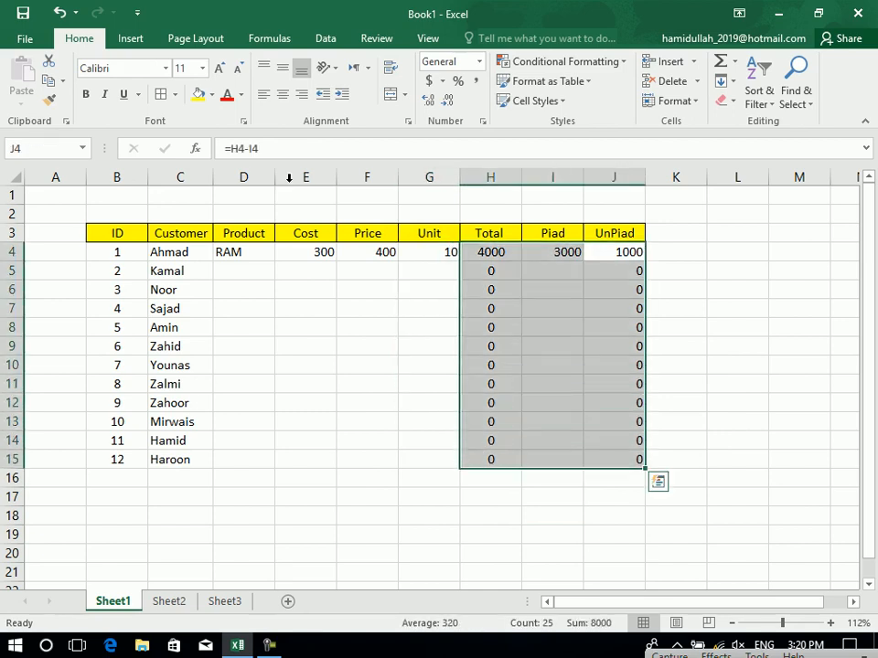
Centre and add all borders to the Total, Piad, UnPiad and Cost, Price values.
left_click(282, 94)
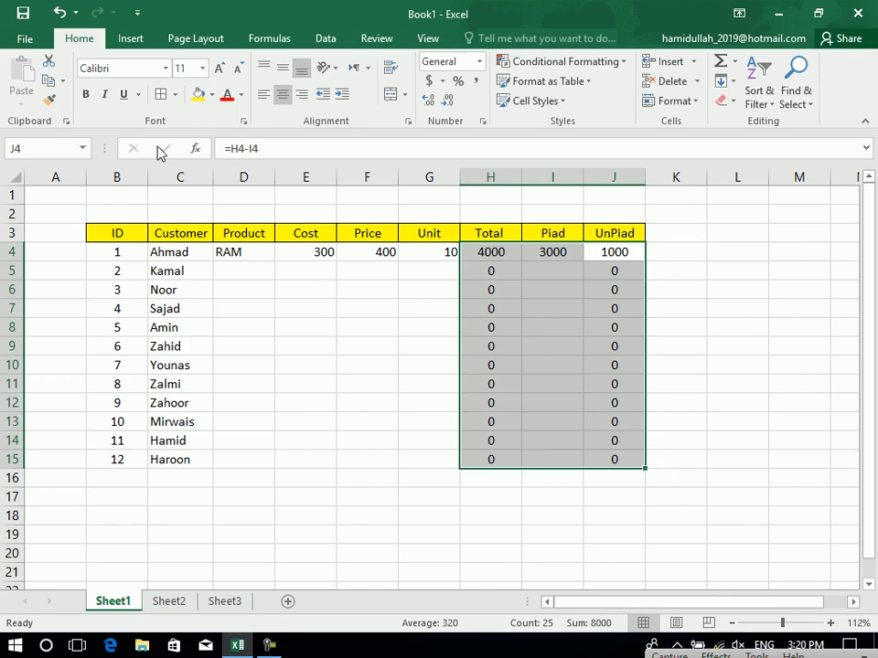
left_click(160, 95)
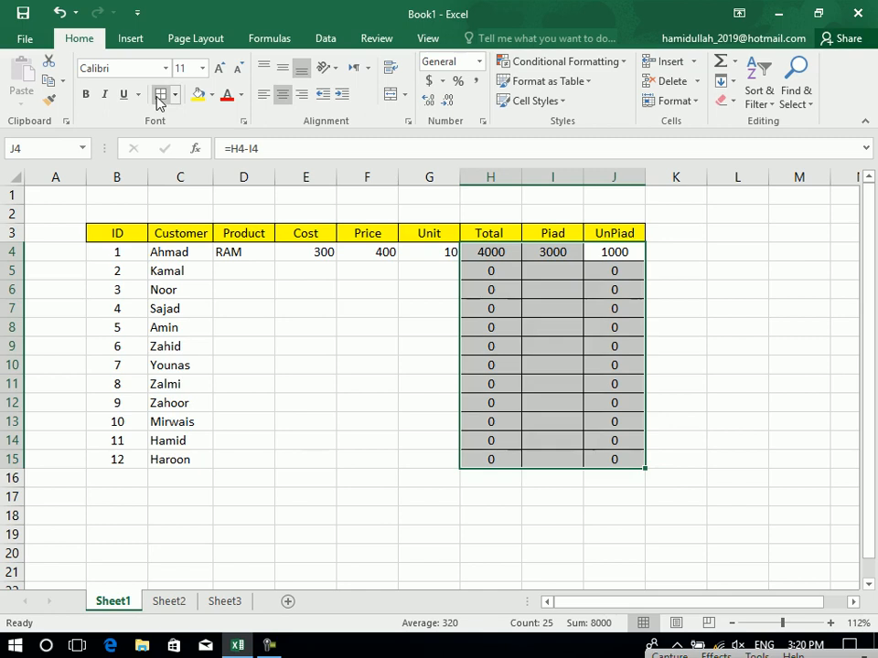
left_click_drag(304, 252, 392, 458)
left_click(281, 96)
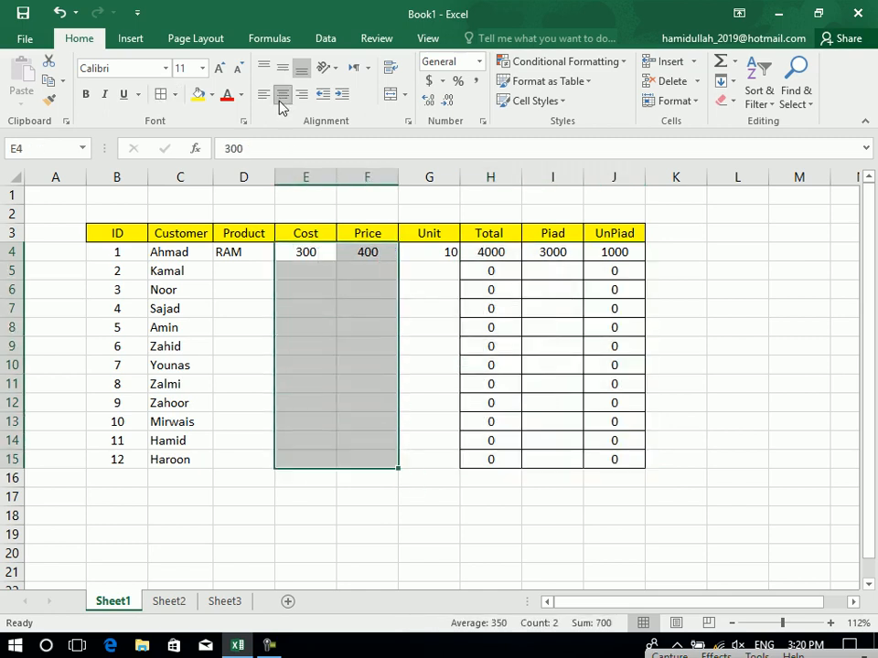
left_click(160, 95)
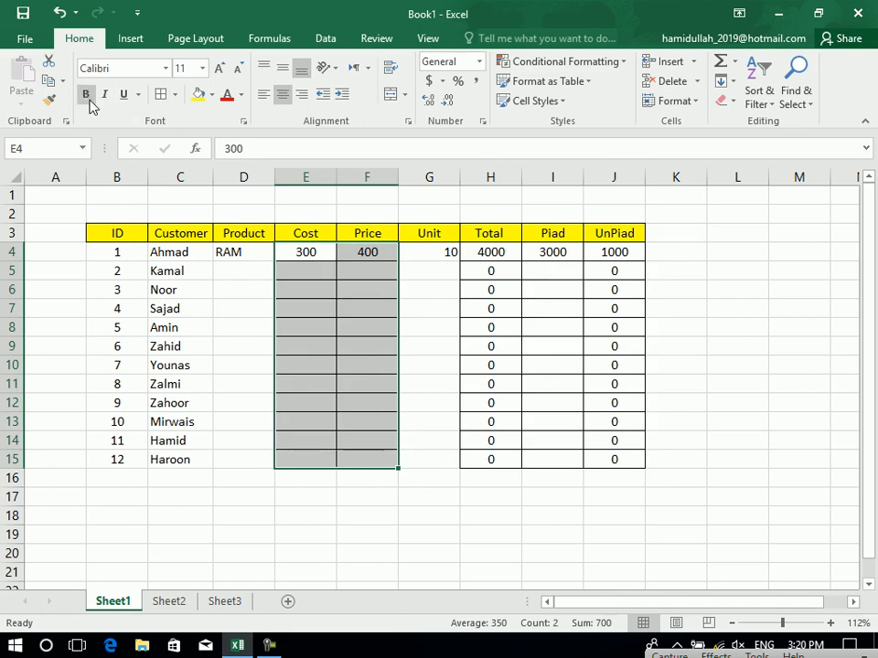
left_click(300, 345)
Centre the Unit values in G4:G15 and the Product values in D4:D15.
key("ctrl+a")
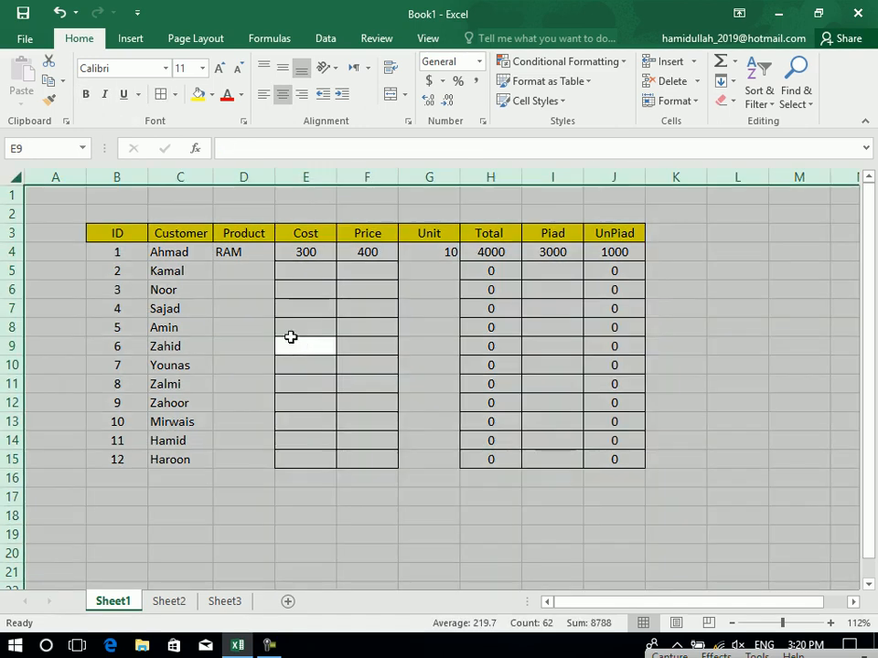
left_click_drag(627, 459, 118, 232)
left_click(416, 379)
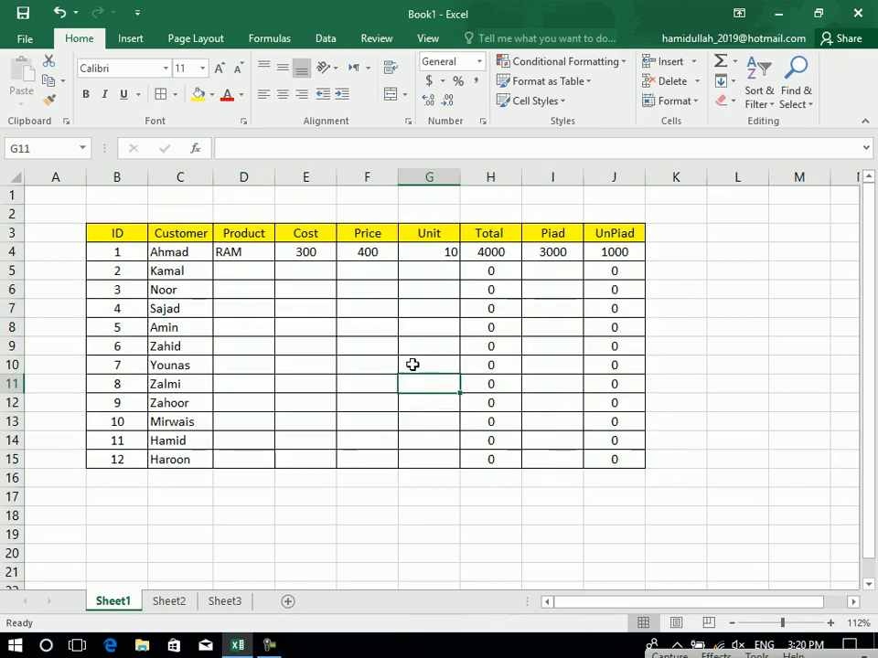
left_click_drag(425, 251, 434, 456)
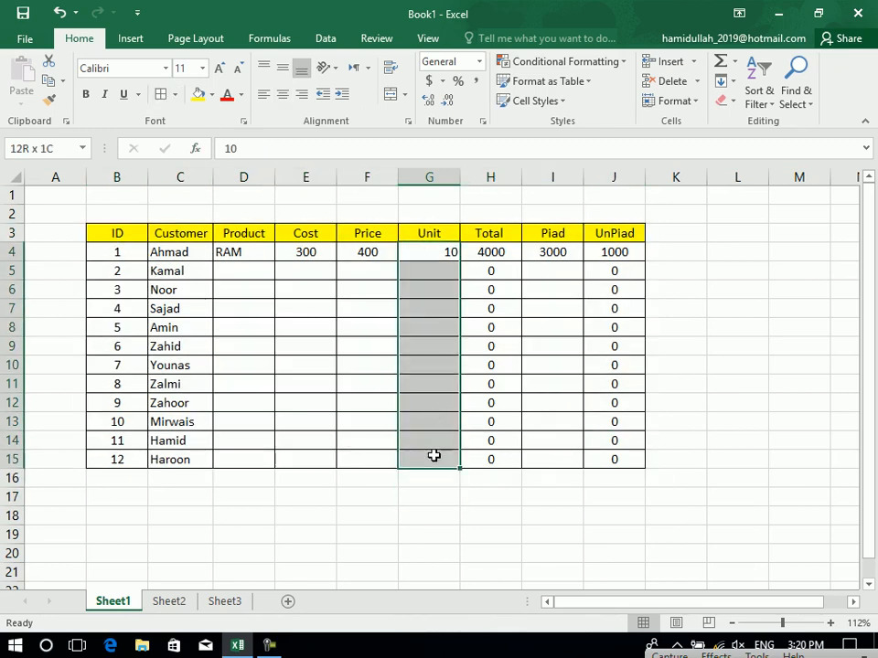
left_click(283, 94)
left_click(353, 364)
left_click_drag(220, 256, 234, 461)
left_click(283, 95)
left_click(353, 329)
left_click(242, 279)
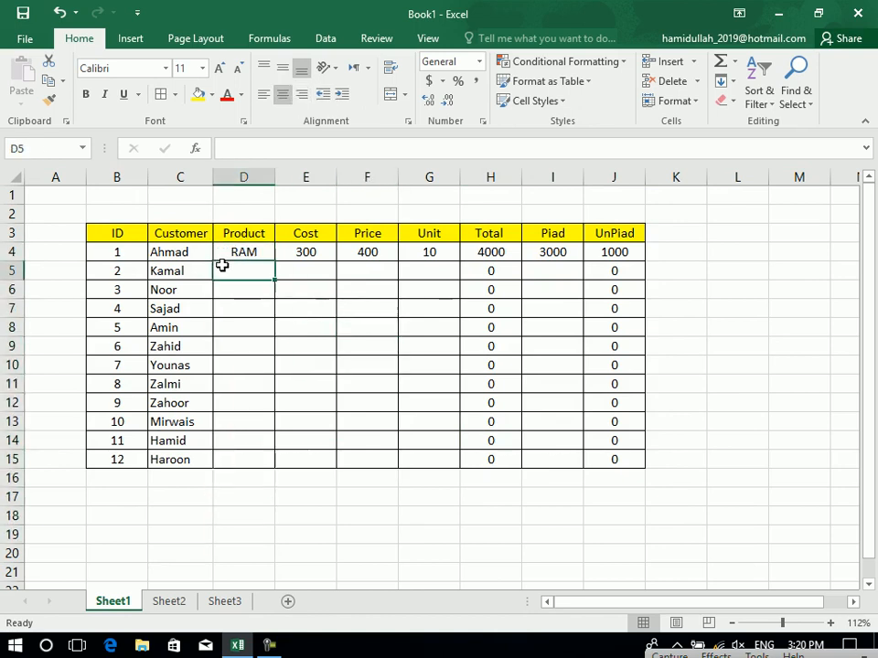
left_click_drag(314, 255, 389, 461)
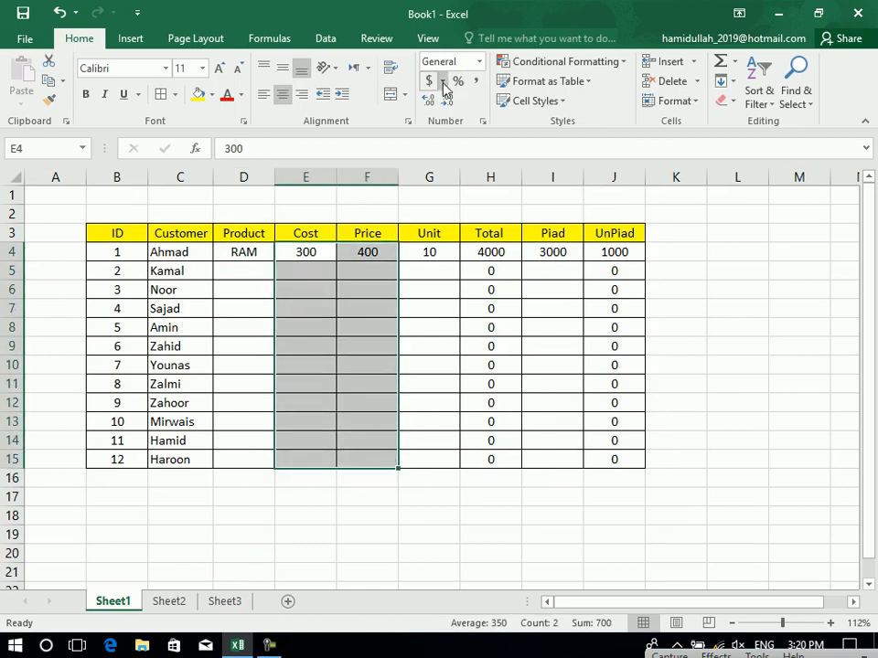
Give Cost and Price US dollar accounting format, briefly trying pound sterling first.
left_click(442, 80)
left_click(455, 101)
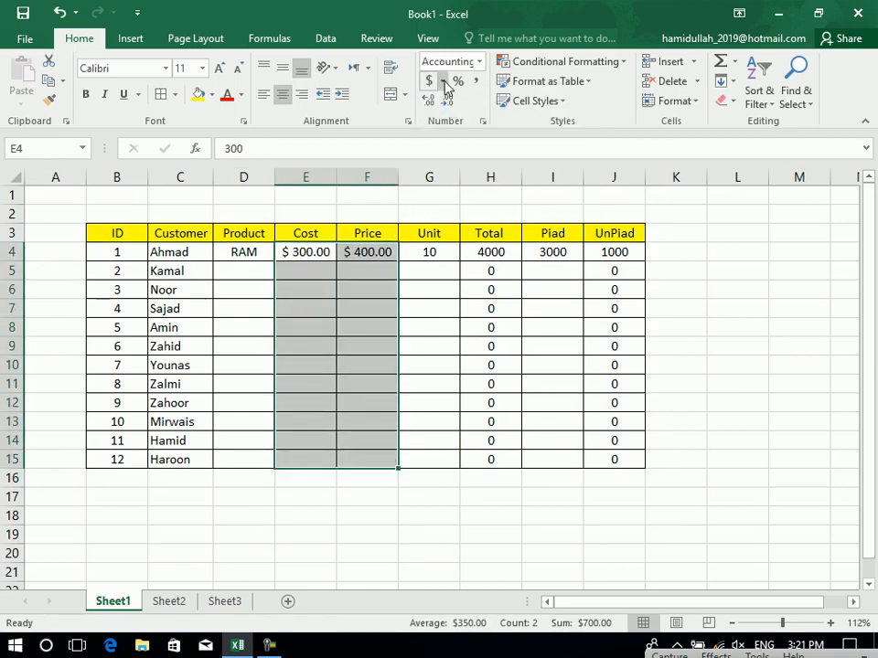
left_click(443, 80)
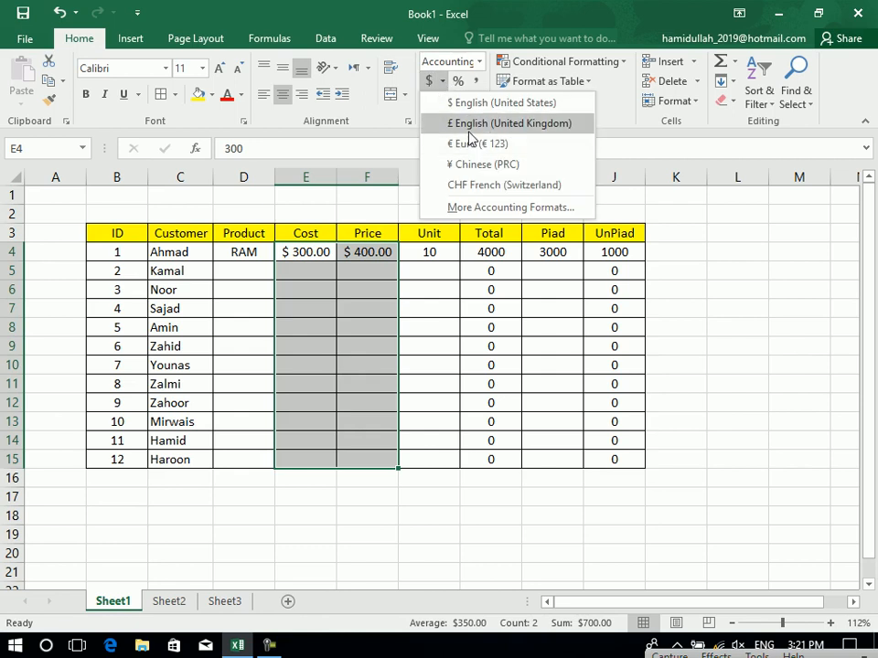
left_click(469, 128)
left_click(443, 80)
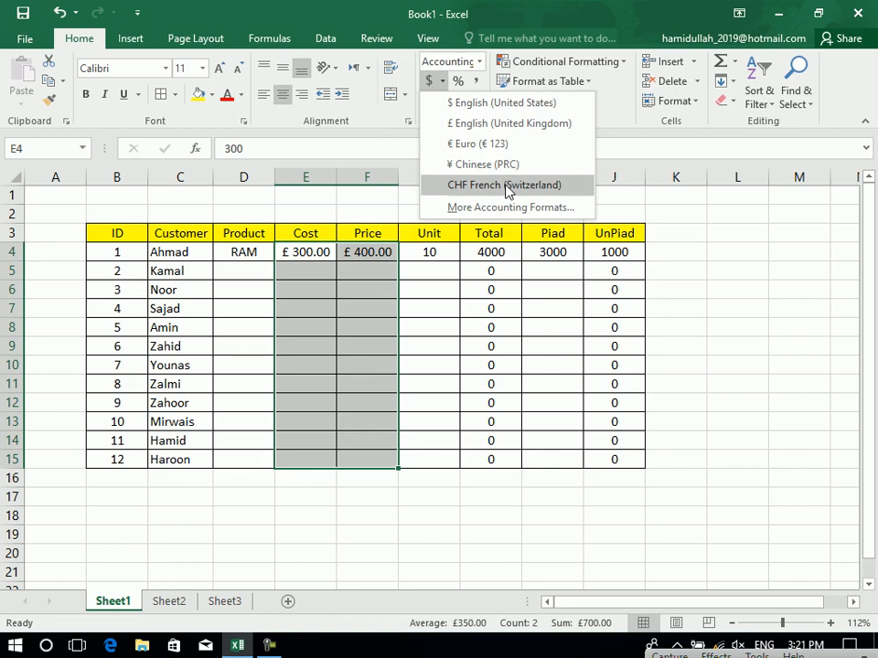
left_click(498, 104)
Apply dollar accounting format to the Total, Piad and UnPiad values in H4:J15.
left_click_drag(519, 251, 614, 458)
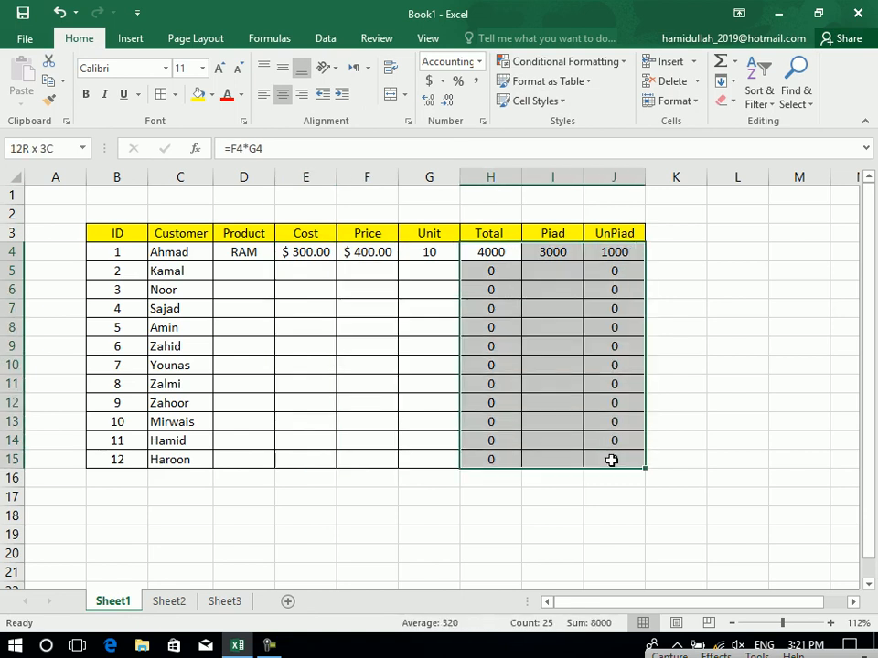
left_click(438, 80)
left_click(440, 81)
left_click(449, 105)
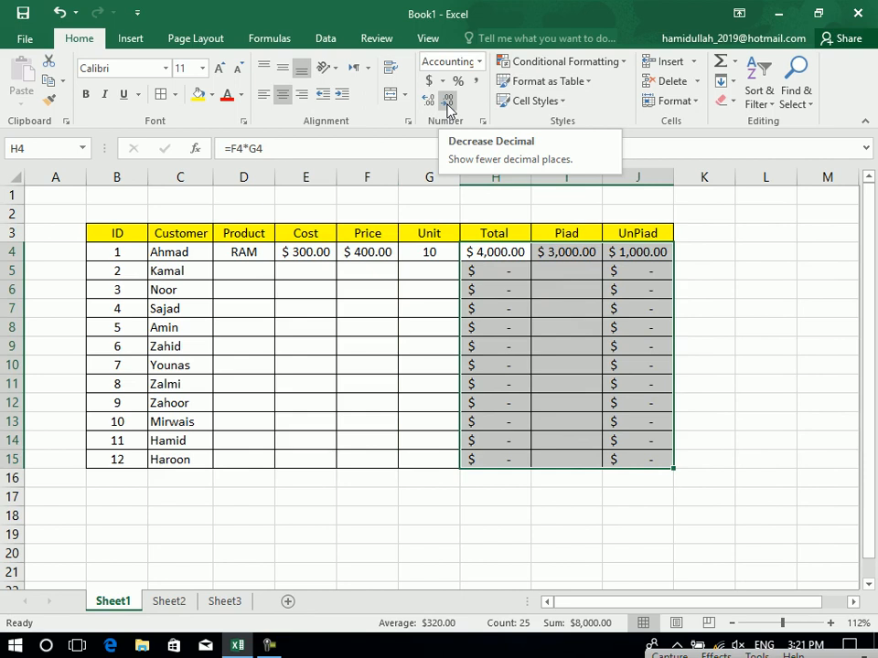
left_click(441, 82)
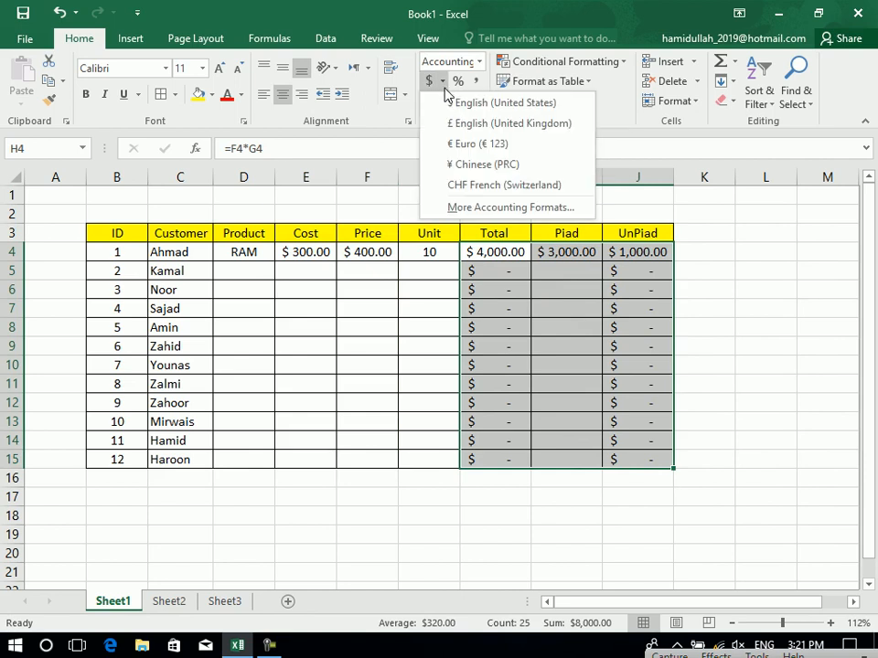
Launch Control Panel with the Run command 'control' and maximise it.
right_click(18, 645)
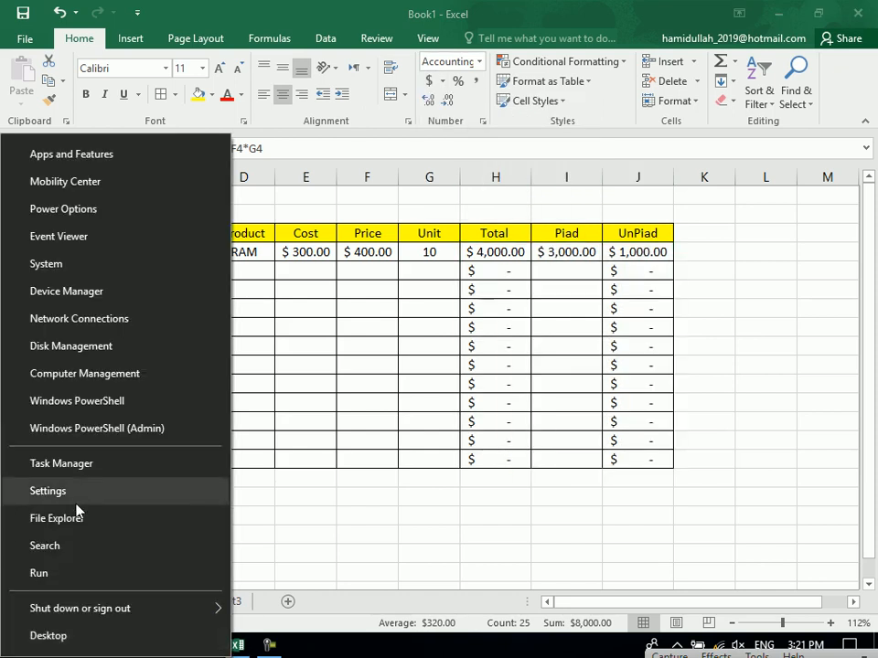
left_click(547, 426)
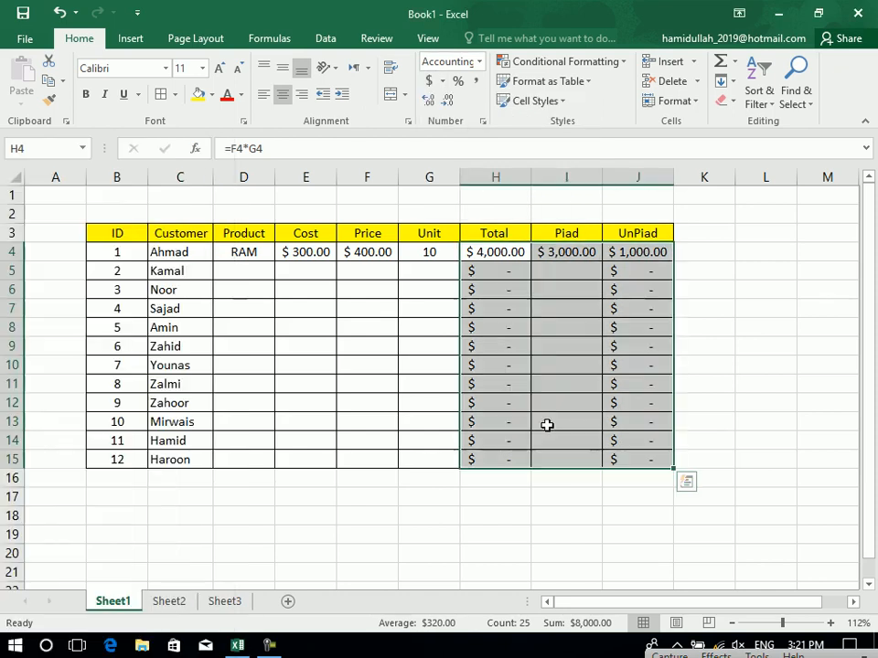
key("super+r")
type("CONTROL")
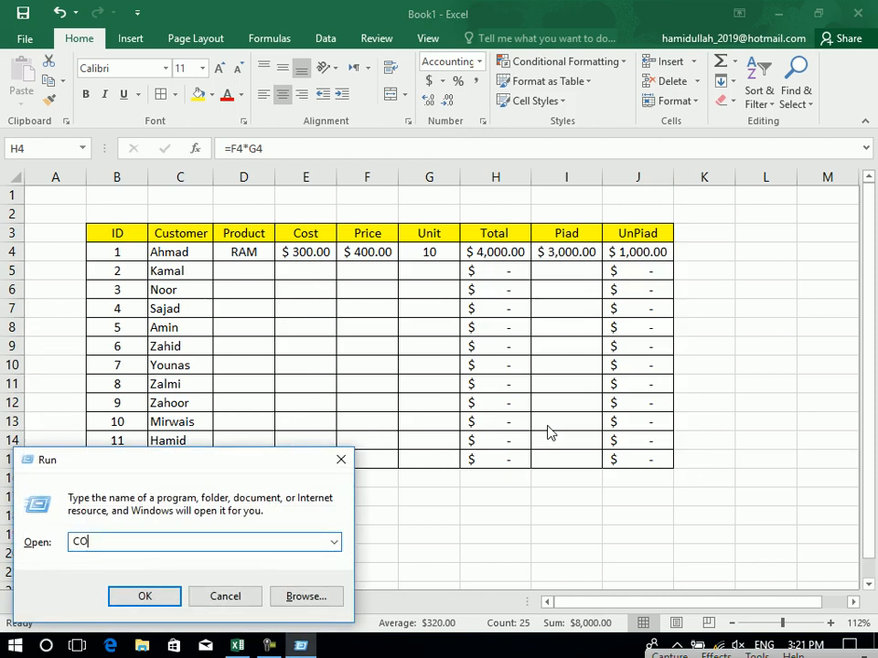
key("Return")
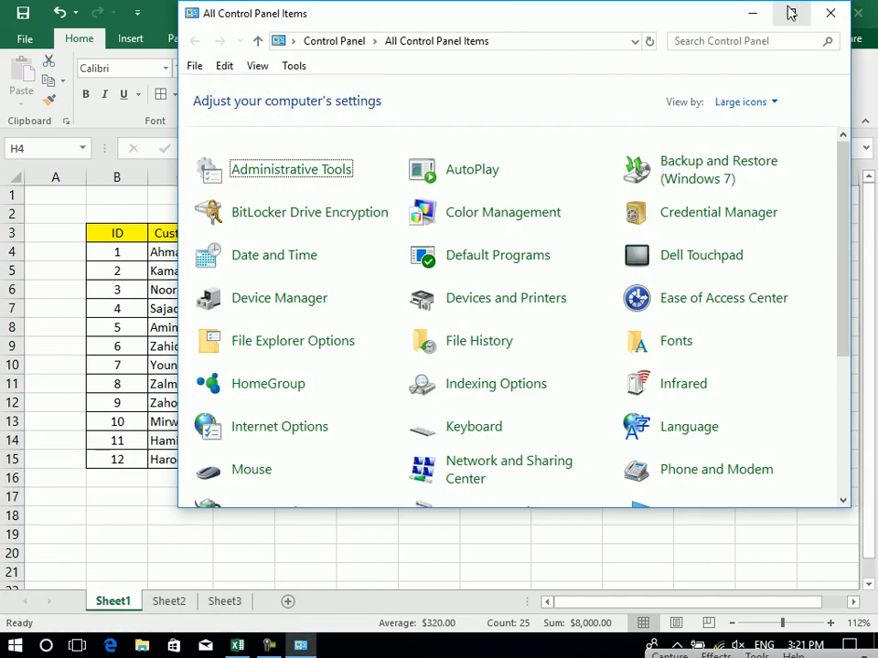
left_click(790, 12)
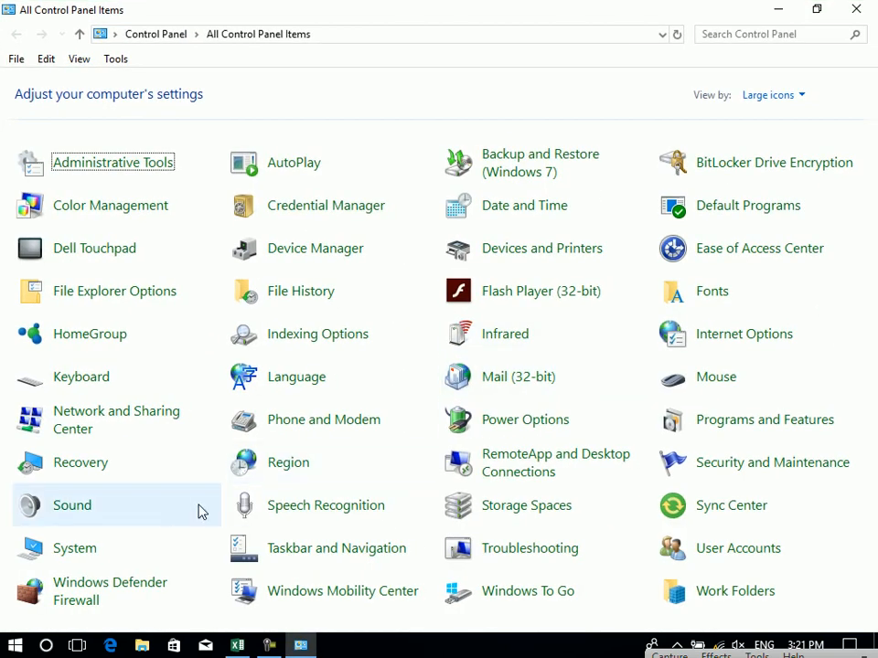
Set the Region currency symbol to AFG. and confirm both dialogs.
left_click(289, 466)
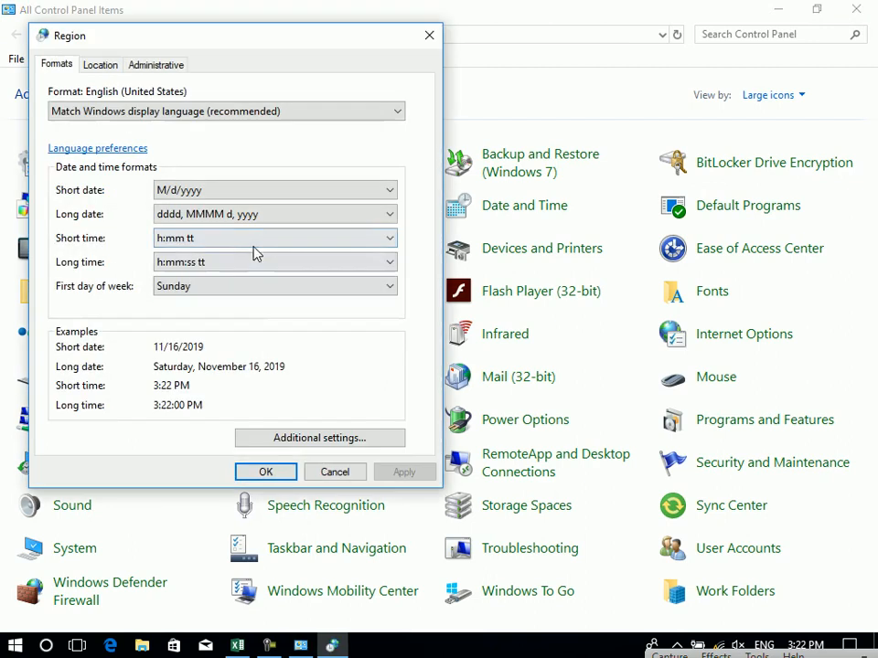
left_click(102, 66)
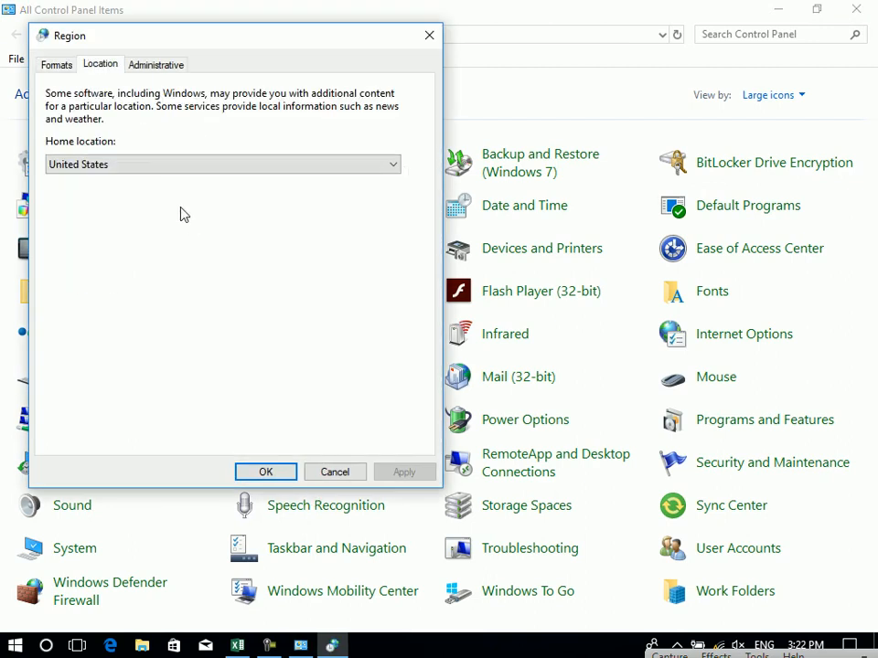
left_click(58, 67)
left_click(341, 443)
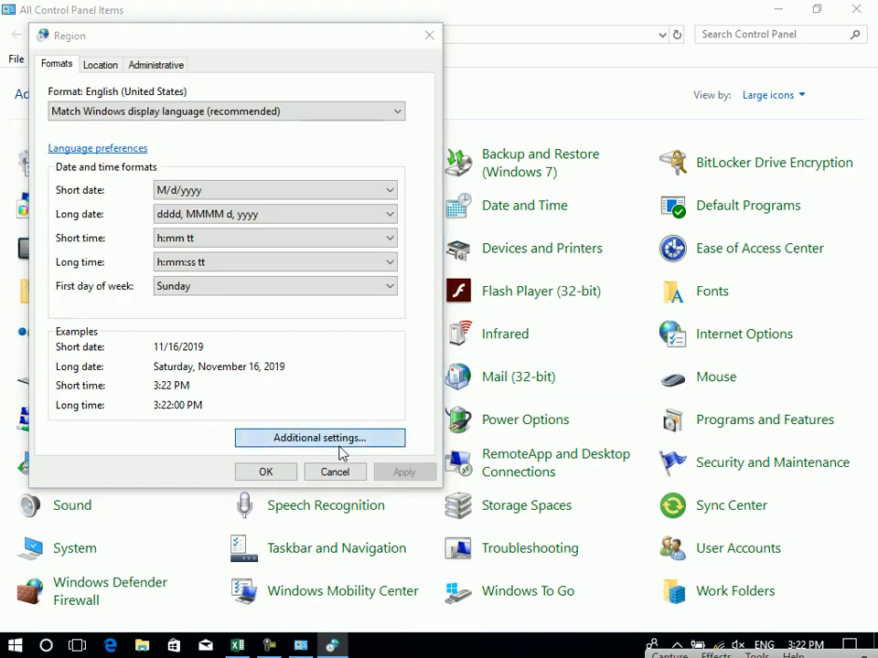
left_click(135, 130)
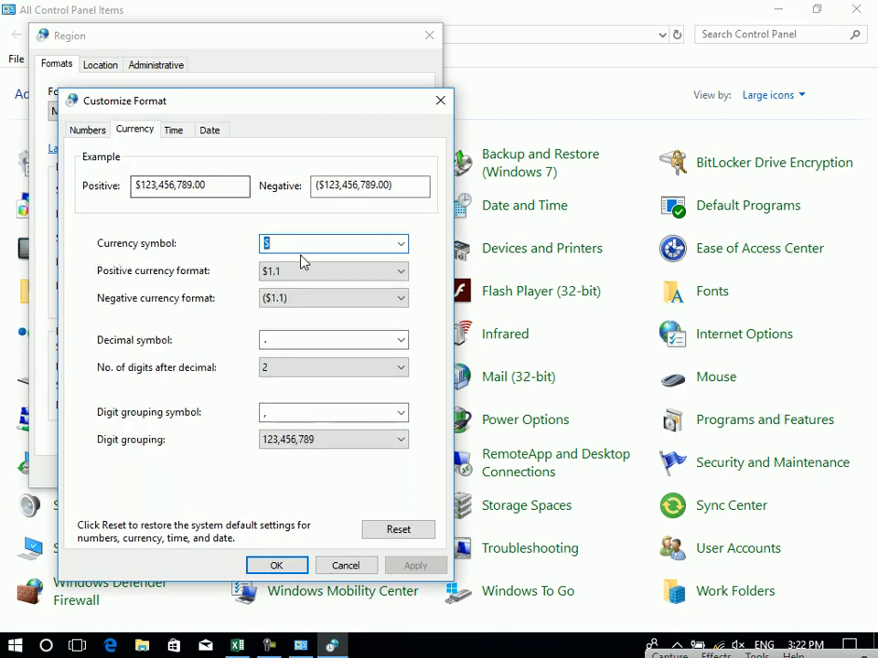
type("aFS")
key("BackSpace")
key("BackSpace")
key("BackSpace")
type("AFG.")
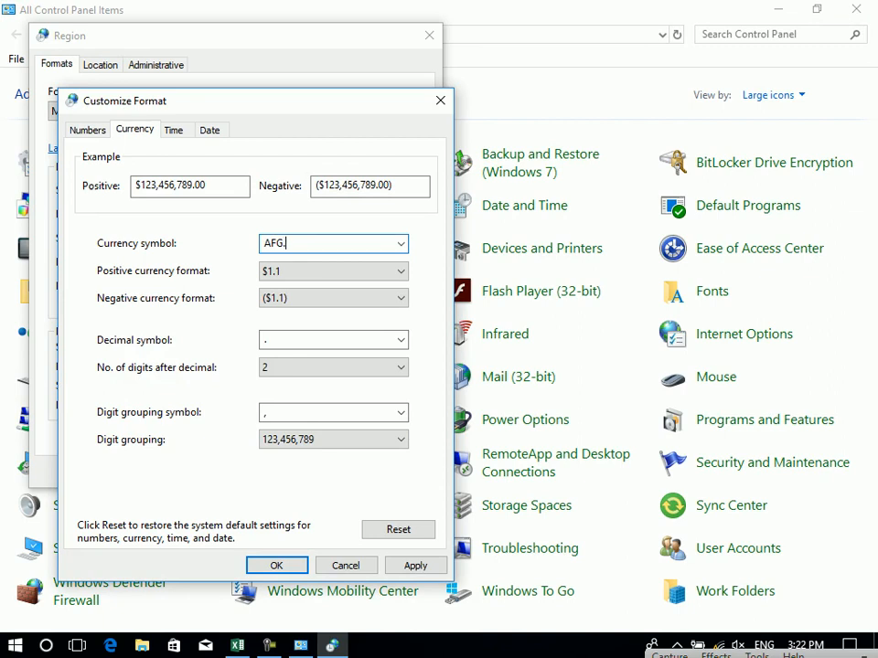
left_click(276, 565)
left_click(267, 472)
Apply AFG. accounting currency to Total, Piad, UnPiad (H4:J15), then Cost and Price (E4:F15).
left_click(237, 646)
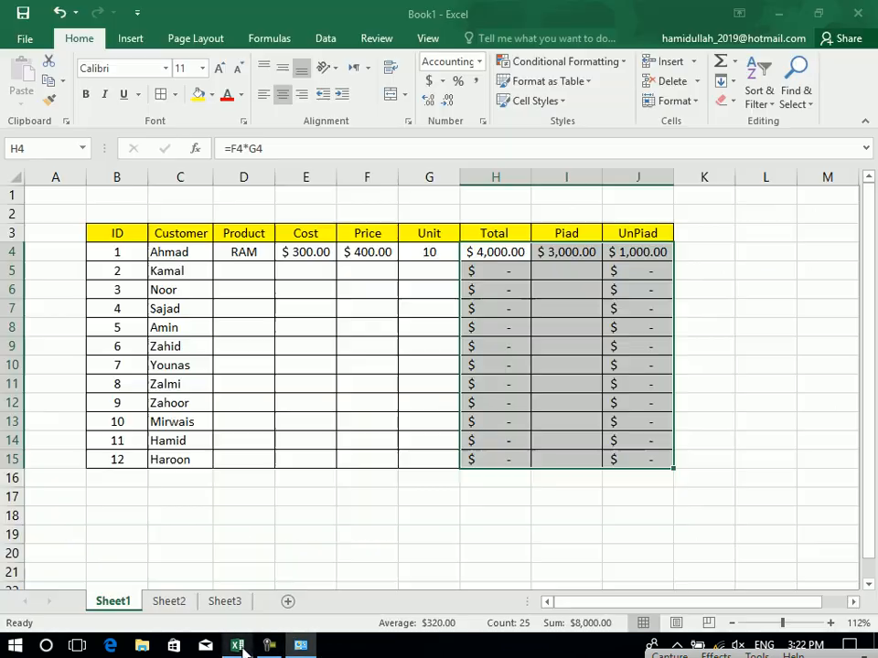
left_click(443, 81)
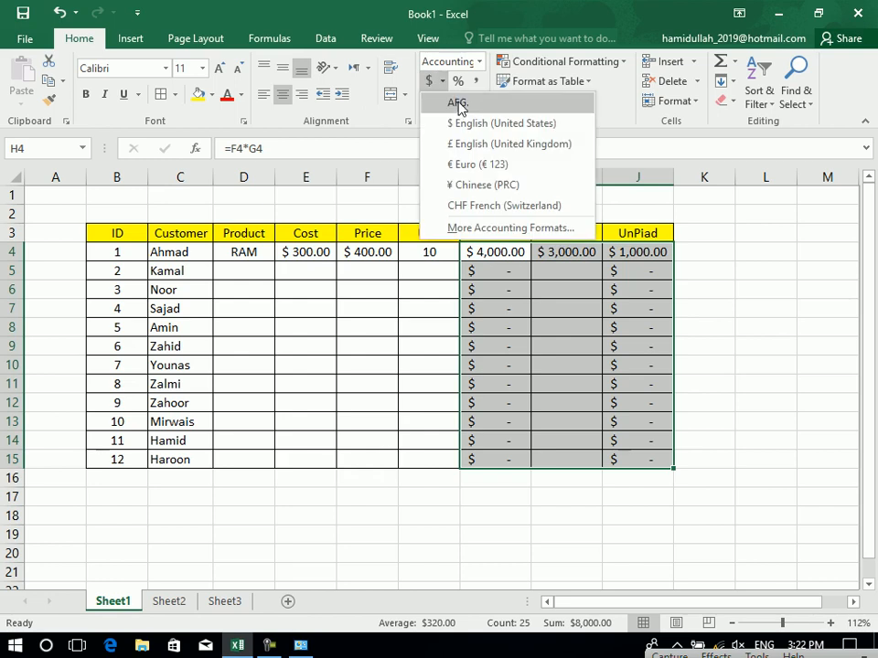
left_click(458, 102)
left_click_drag(263, 254, 302, 418)
left_click_drag(360, 253, 330, 461)
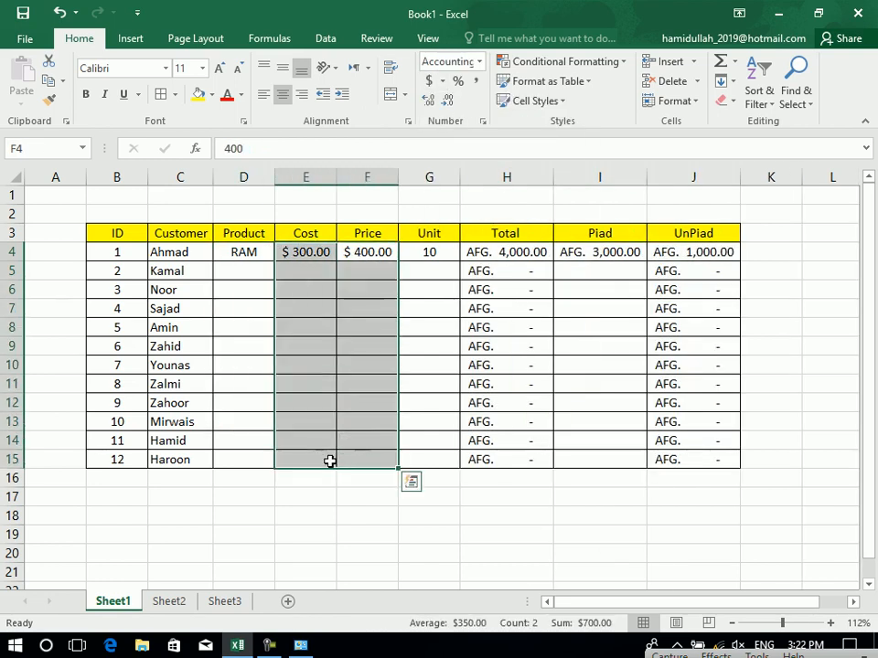
left_click(443, 81)
left_click(451, 99)
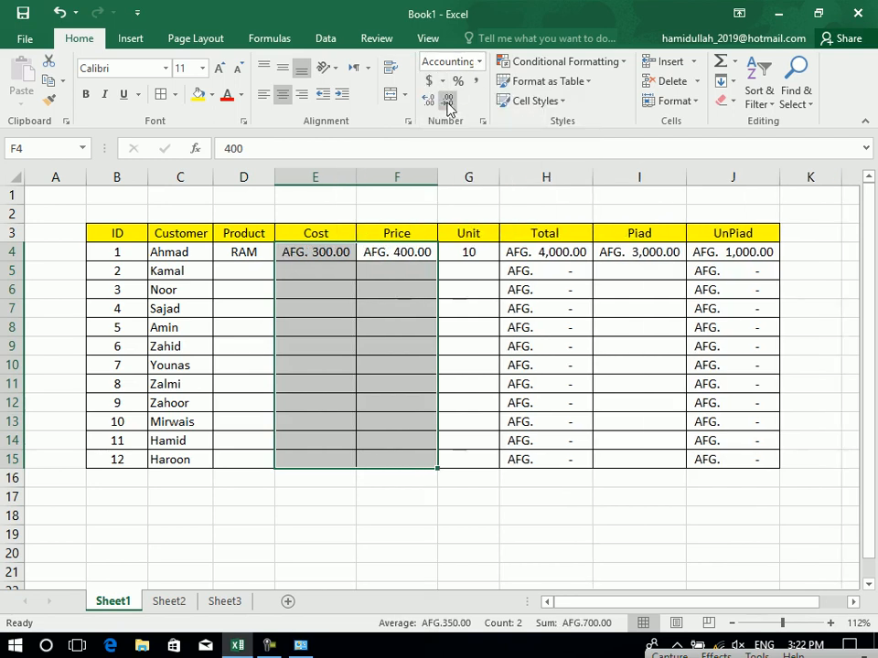
left_click(343, 399)
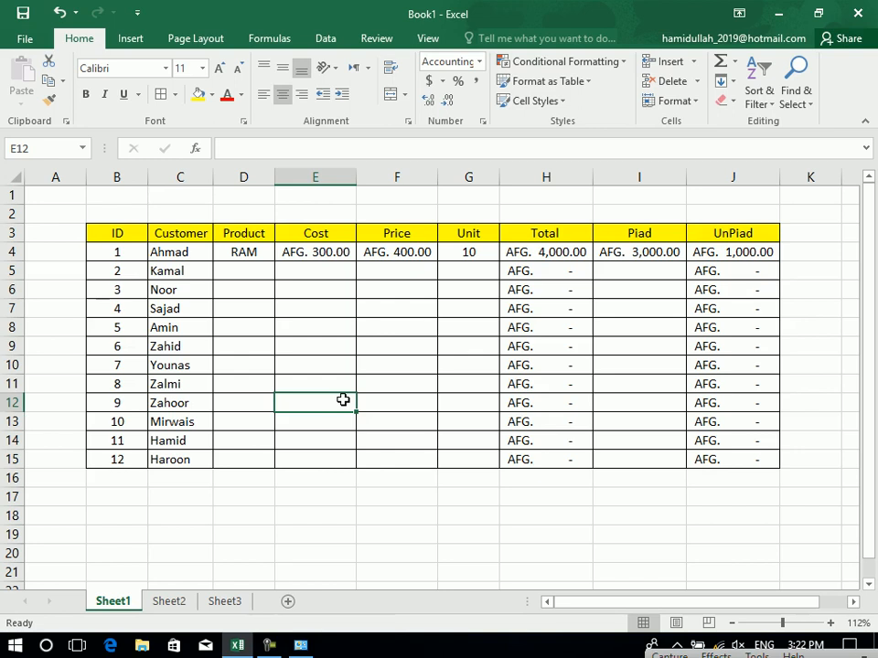
Widen the Cost column to check E4's value, then narrow it back.
left_click_drag(356, 173, 398, 176)
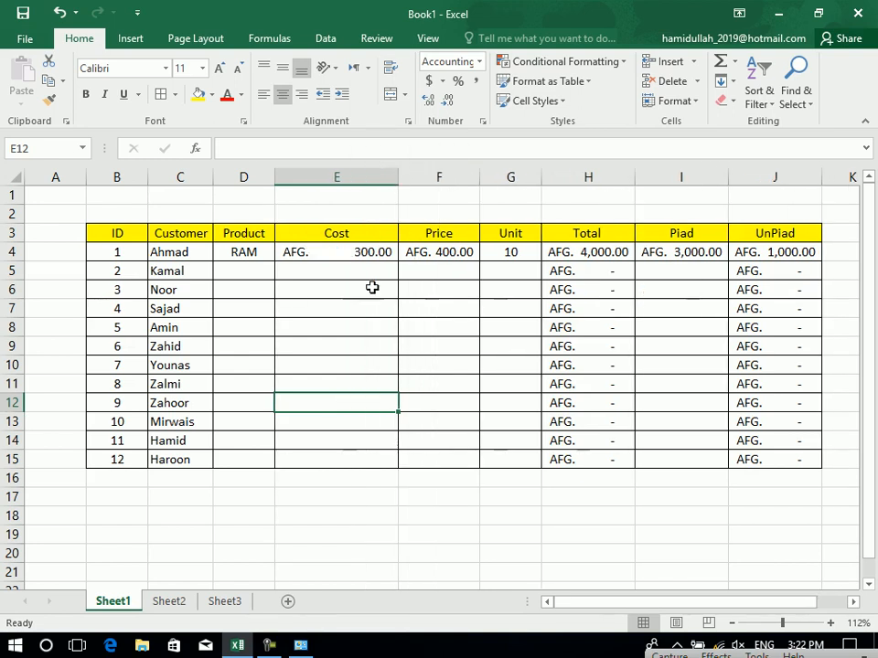
left_click(352, 253)
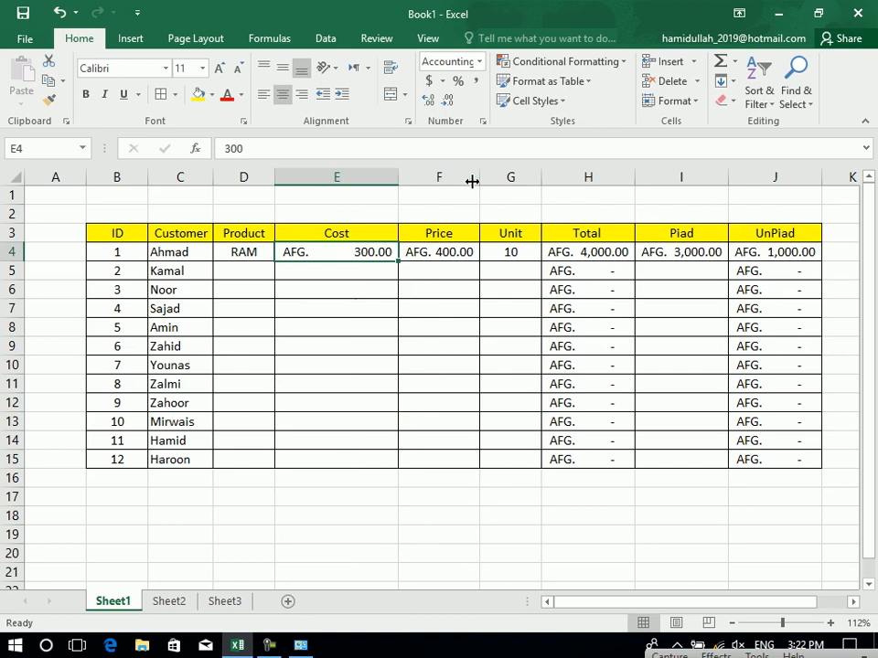
left_click_drag(400, 173, 371, 173)
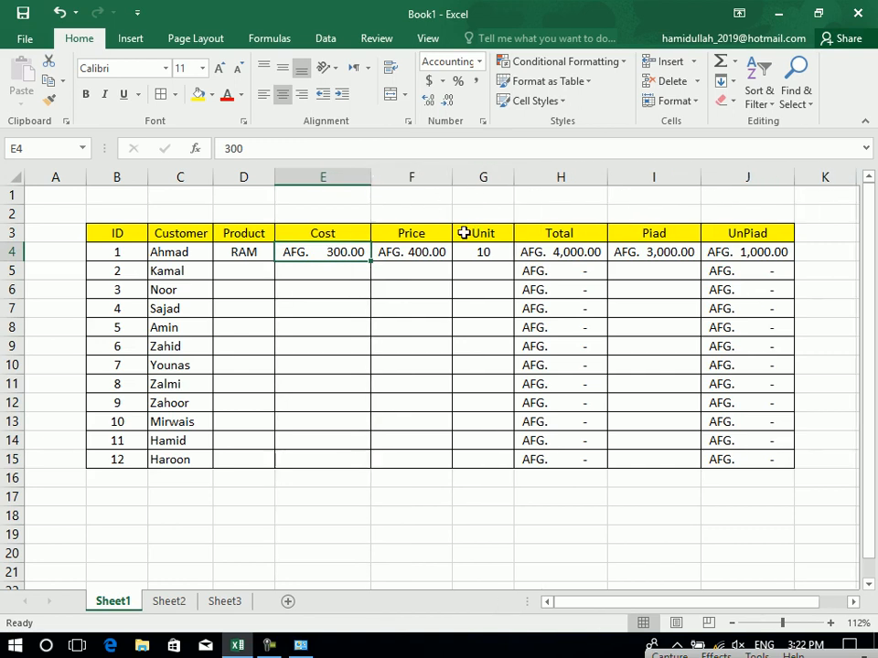
left_click(661, 271)
Enter Computer, 30000, 34000, 1 and 40000 across row 5, widening the Product column.
left_click(257, 278)
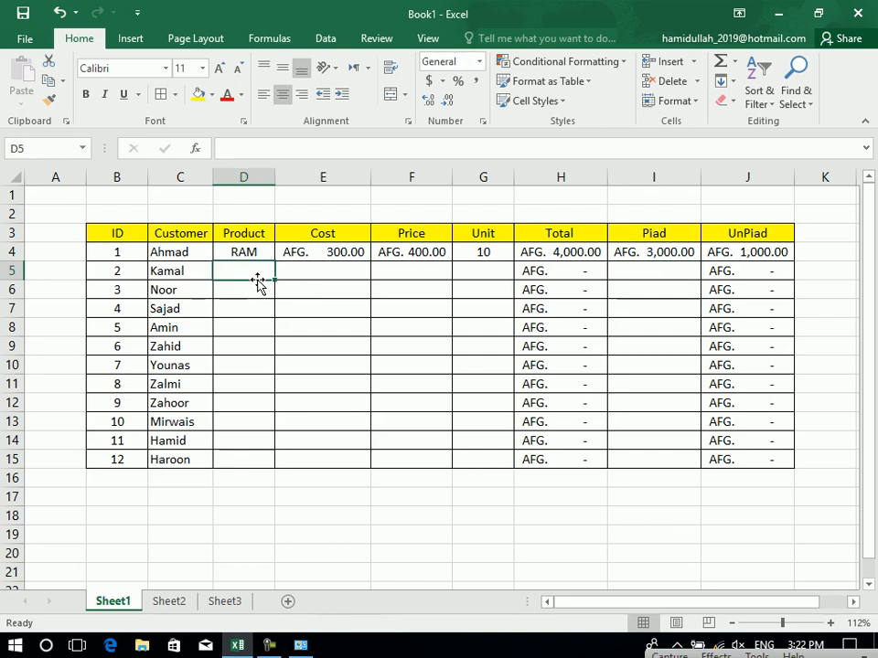
type("p")
key("BackSpace")
type("cOMPUTER")
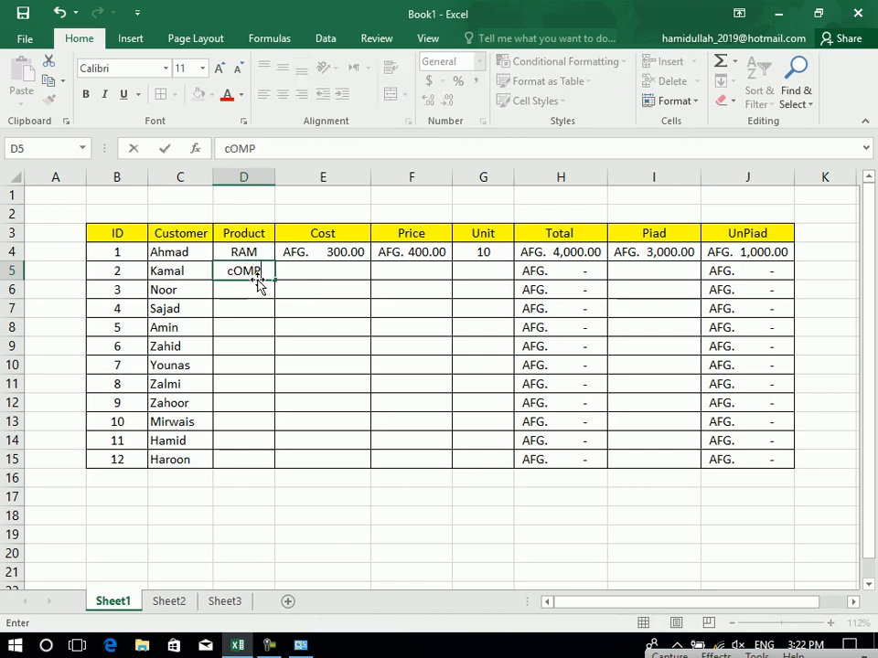
key("Tab")
left_click_drag(274, 182, 281, 188)
type("30000")
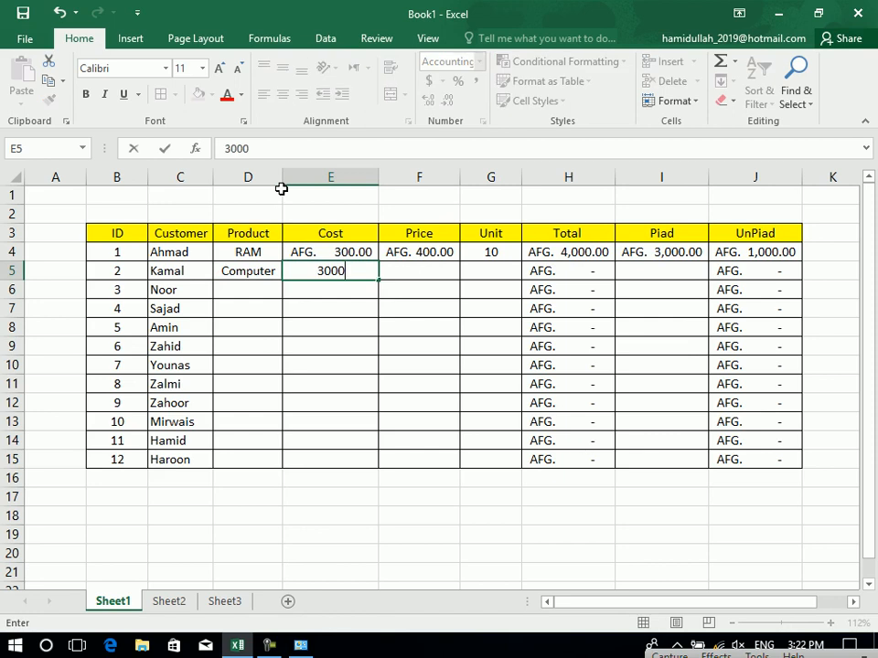
key("Tab")
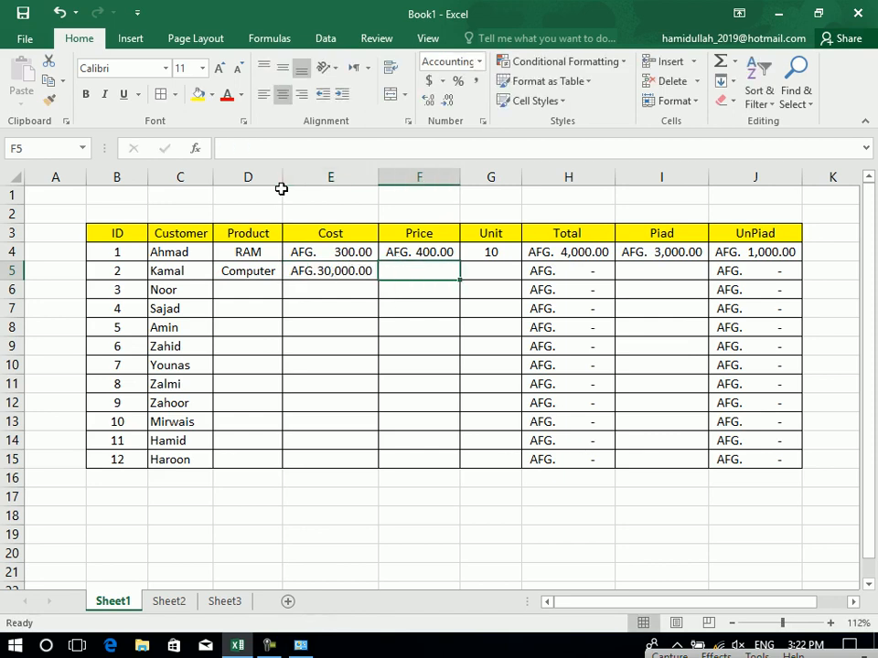
type("34000")
key("Tab")
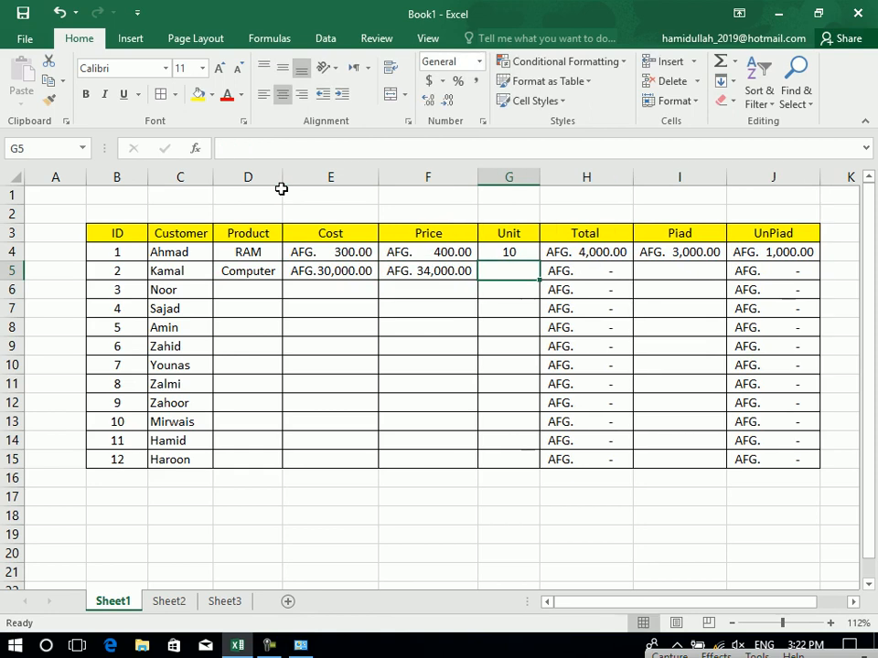
type("1")
key("Tab")
key("Tab")
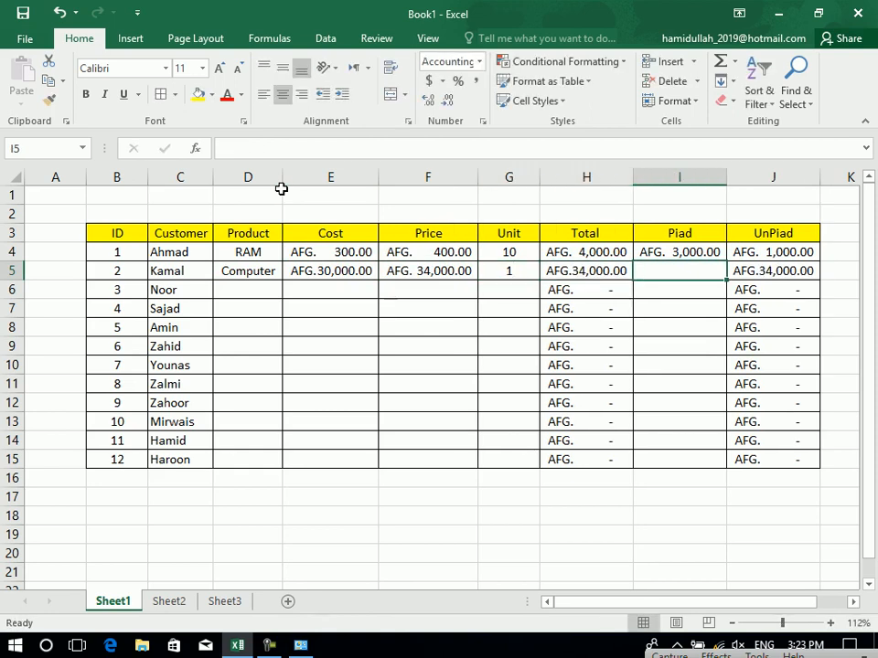
type("40000")
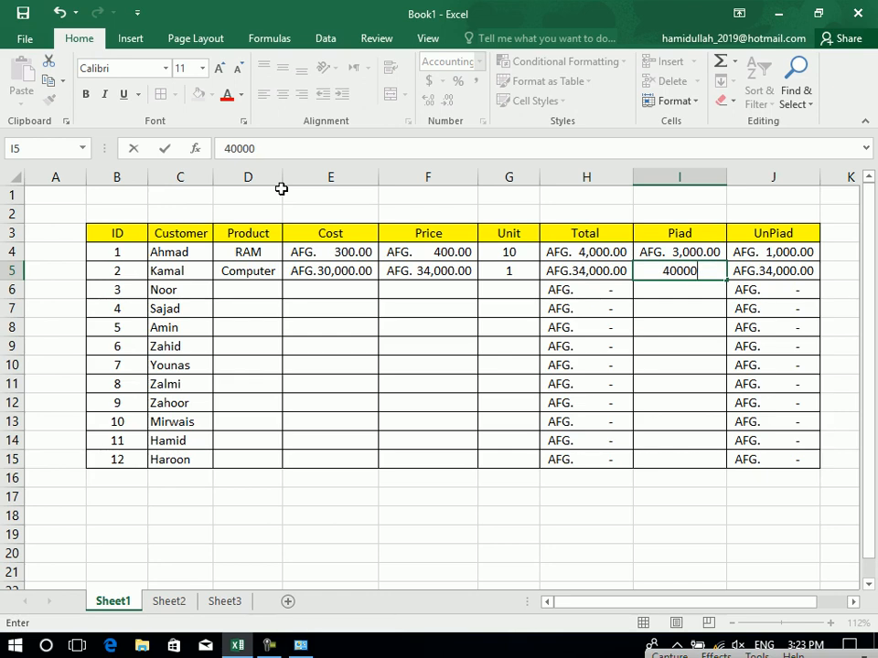
key("Return")
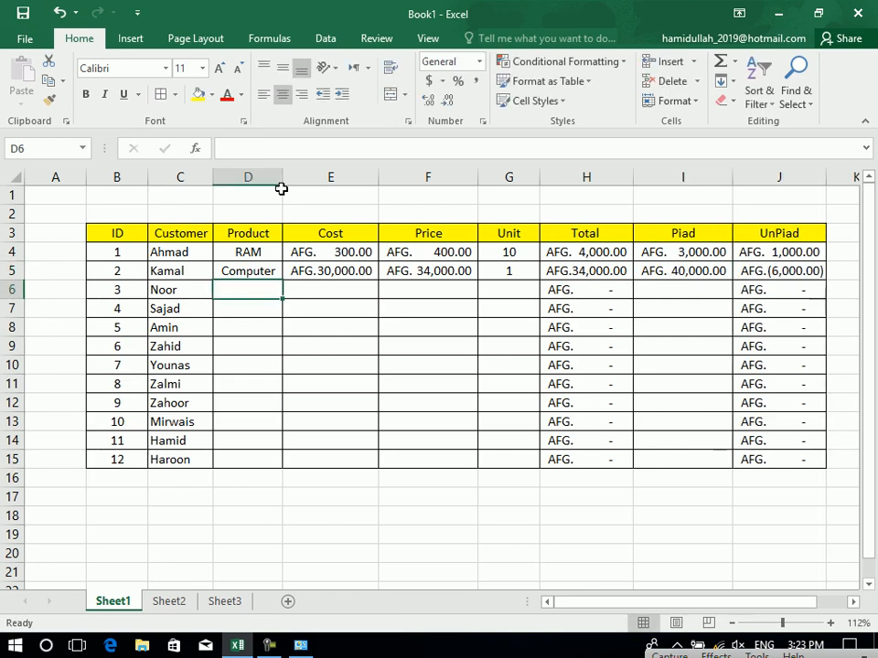
left_click(777, 260)
left_click(777, 274)
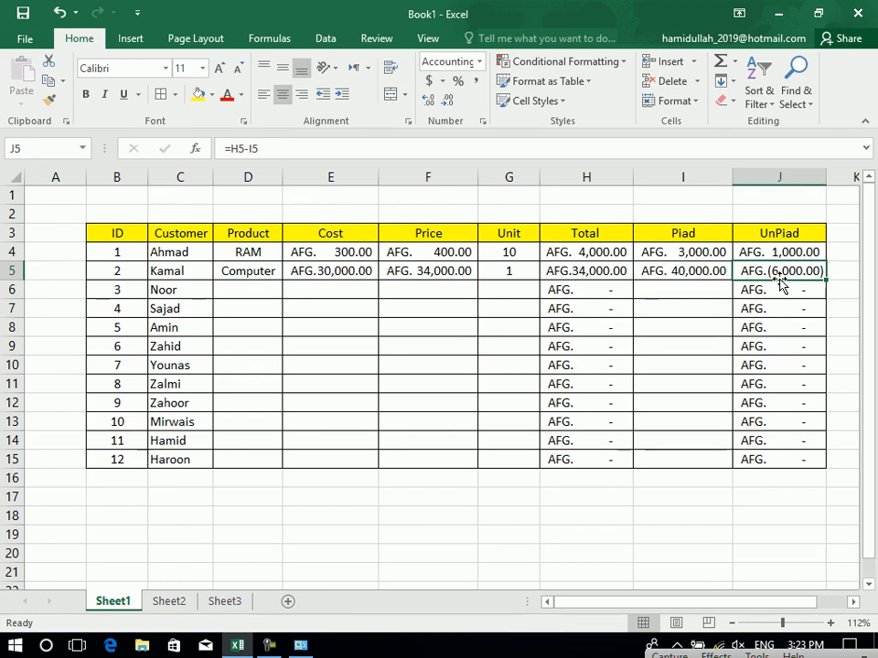
left_click(780, 255)
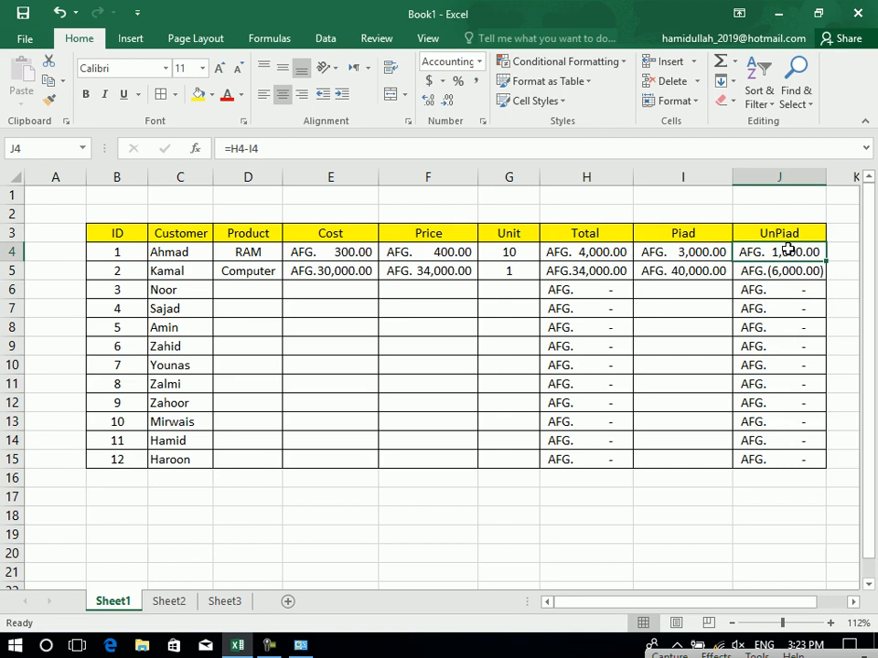
left_click(802, 273)
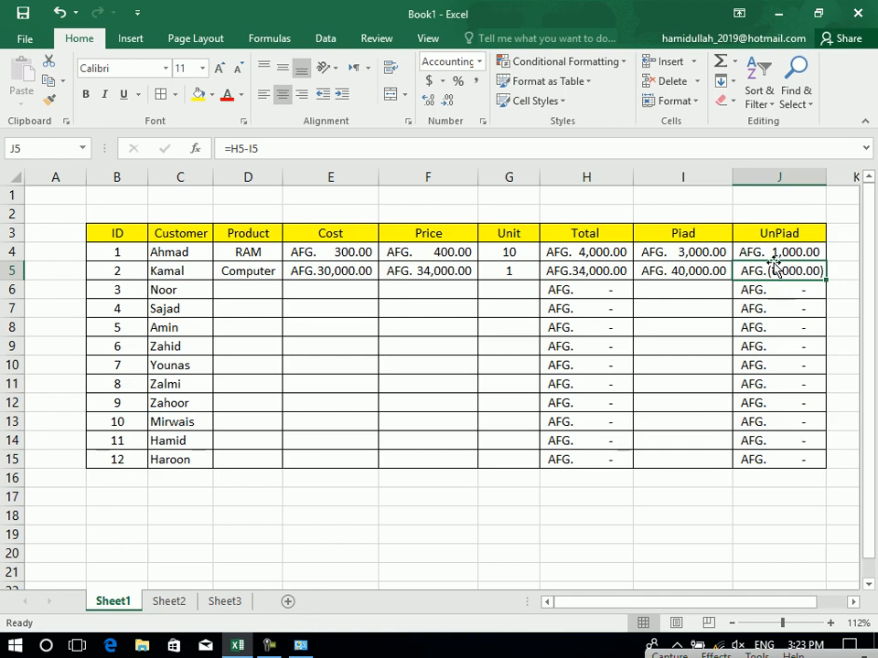
left_click(777, 256)
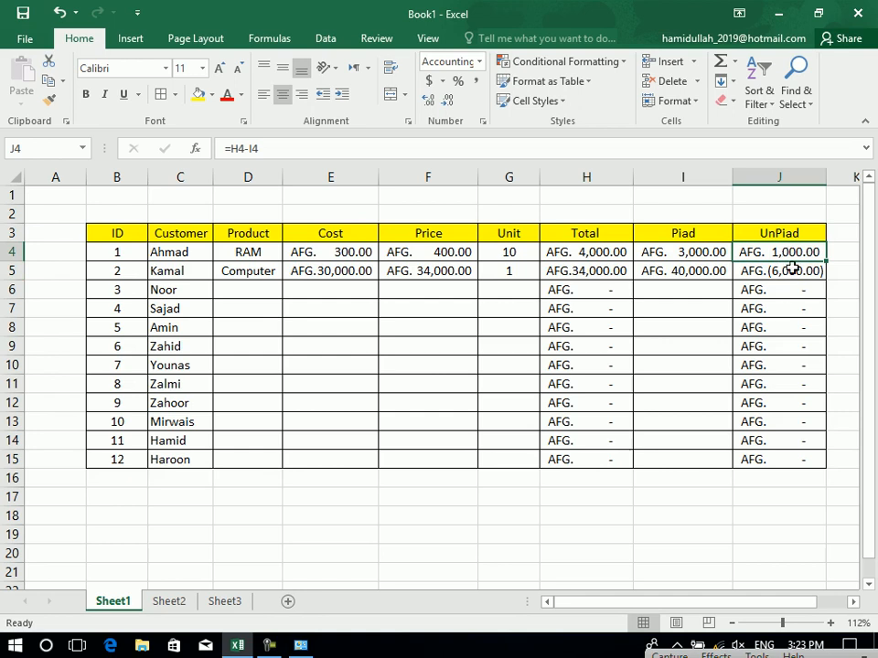
left_click(792, 270)
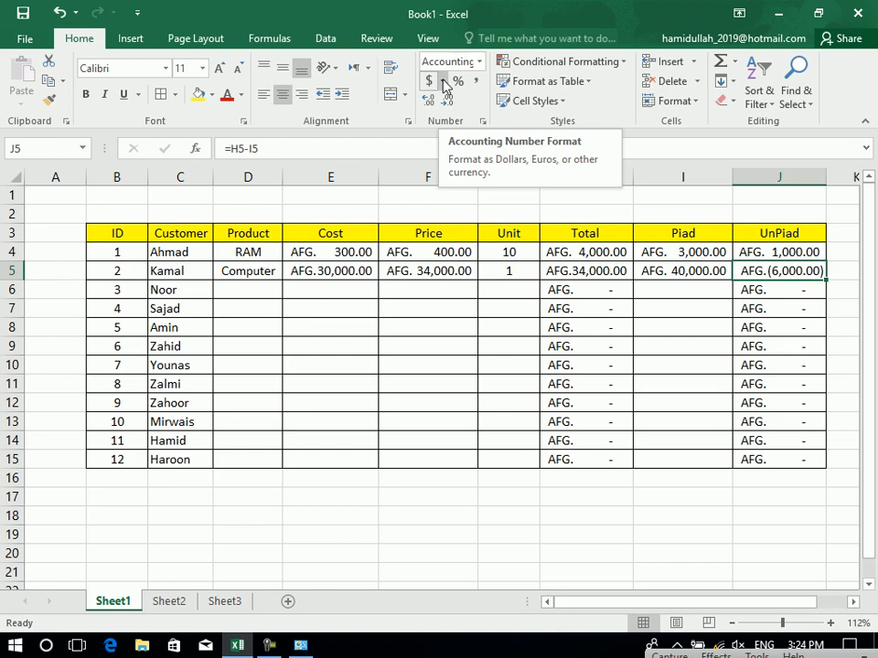
Switch Cost and Price cells E4:F15 to AFN accounting format via More Accounting Formats.
left_click(415, 255)
left_click_drag(341, 255, 450, 472)
left_click_drag(450, 459, 450, 459)
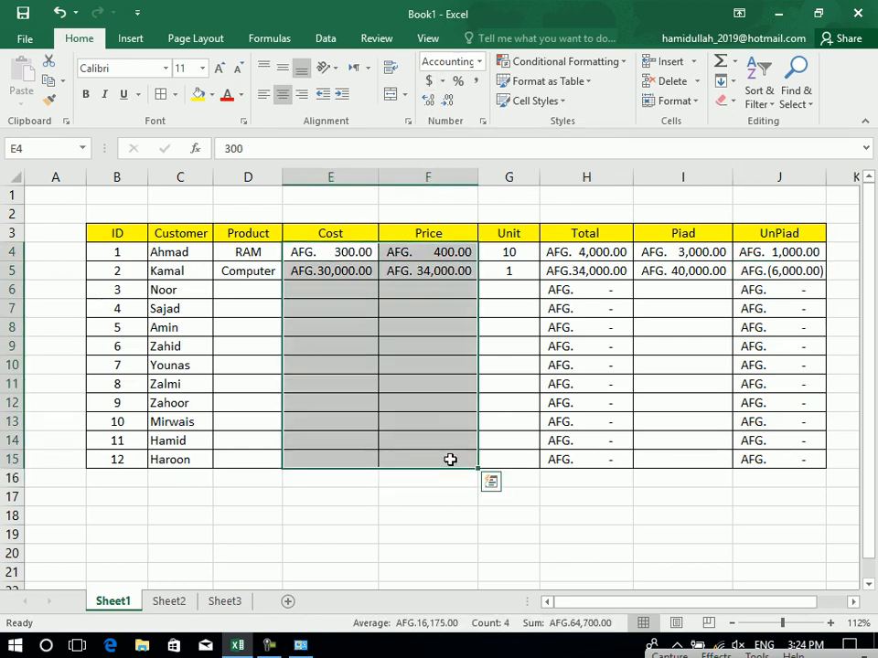
left_click(440, 82)
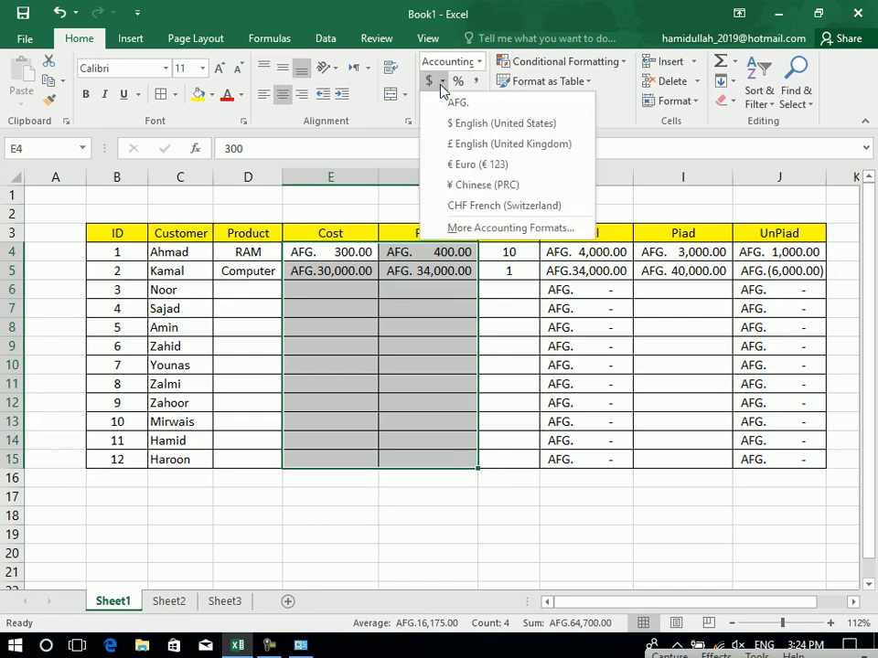
left_click(496, 236)
left_click(417, 291)
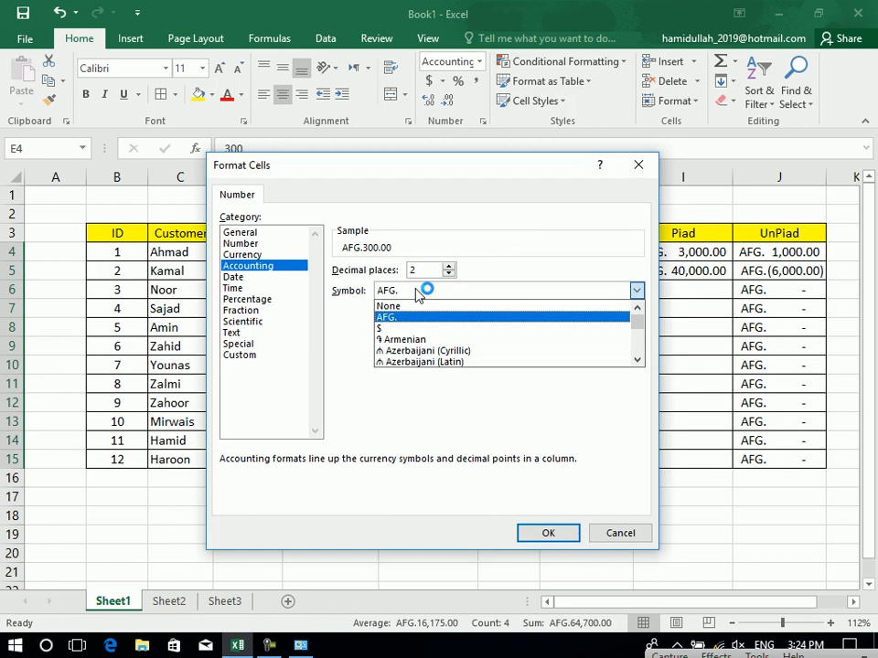
key("a")
key("a")
key("a")
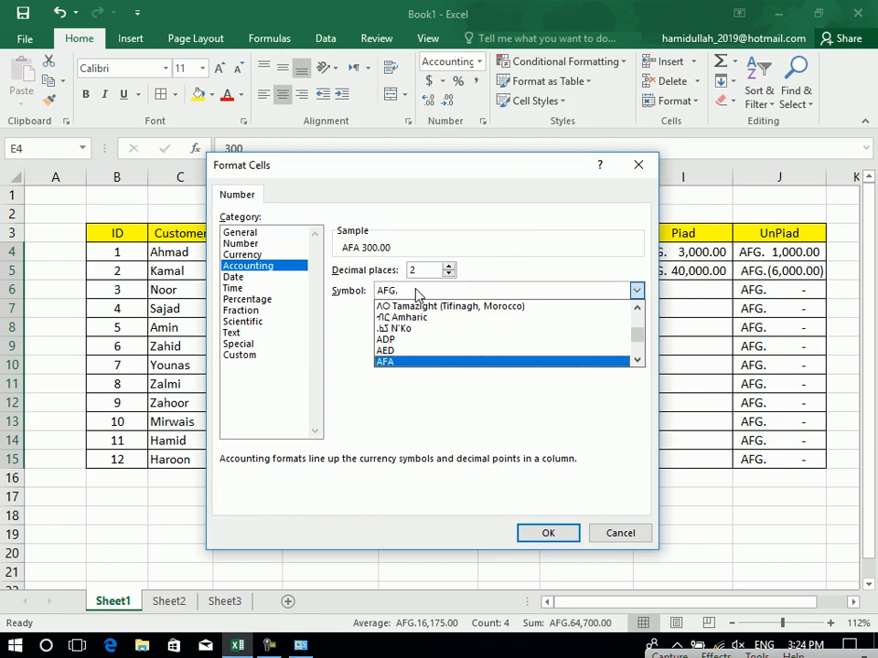
key("a")
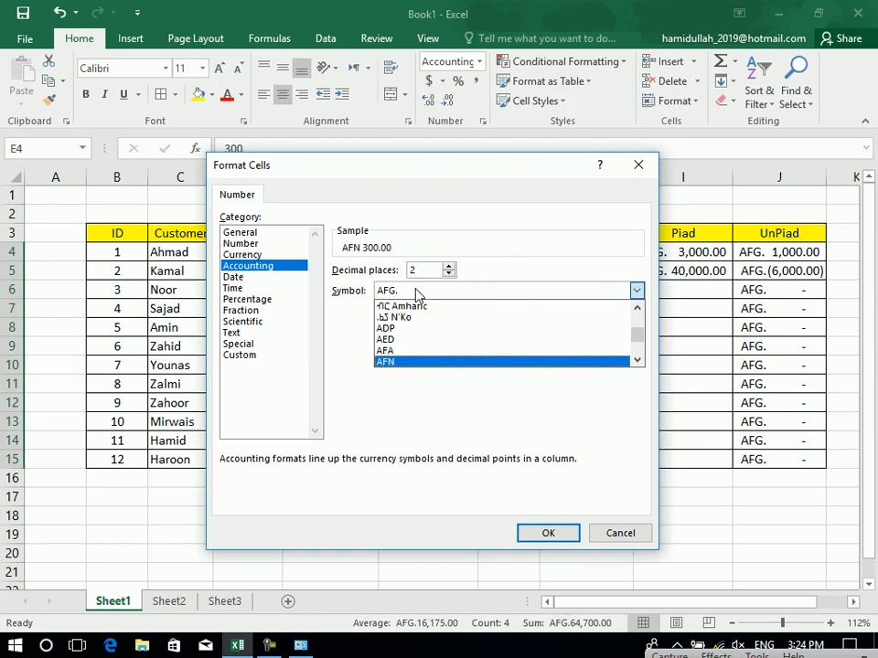
left_click(387, 363)
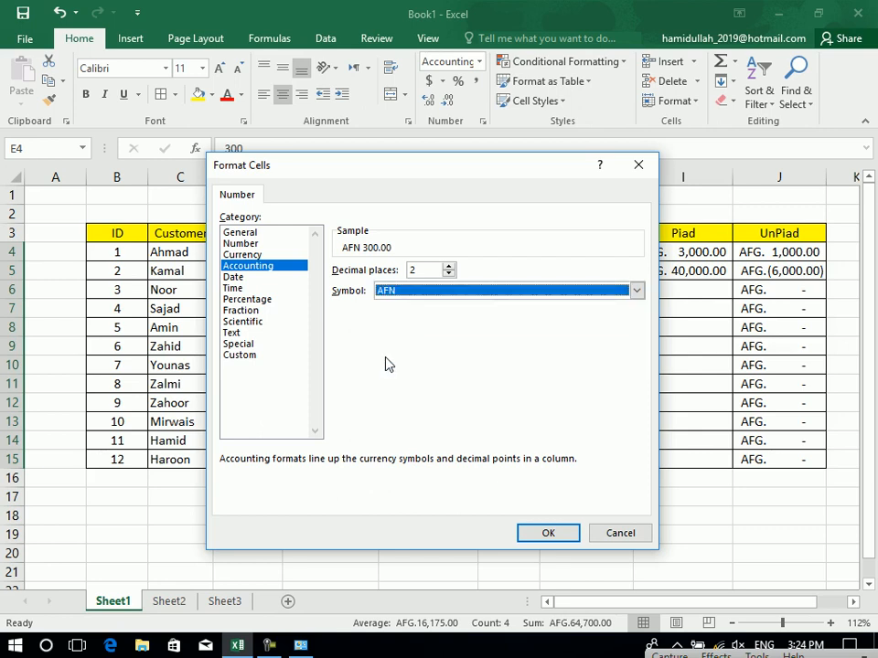
left_click(533, 534)
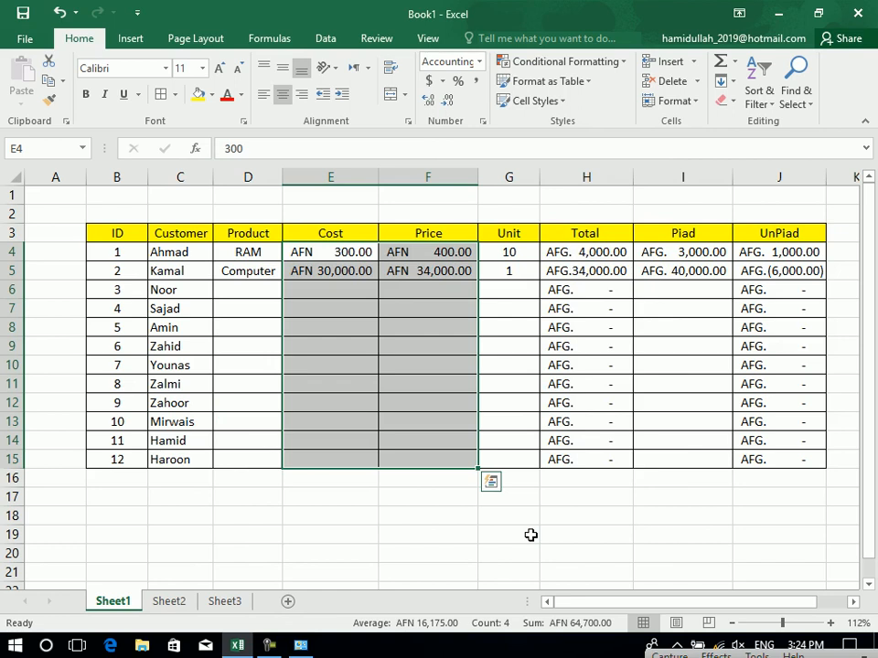
Give the Cost and Price cells PKR accounting format.
left_click(443, 82)
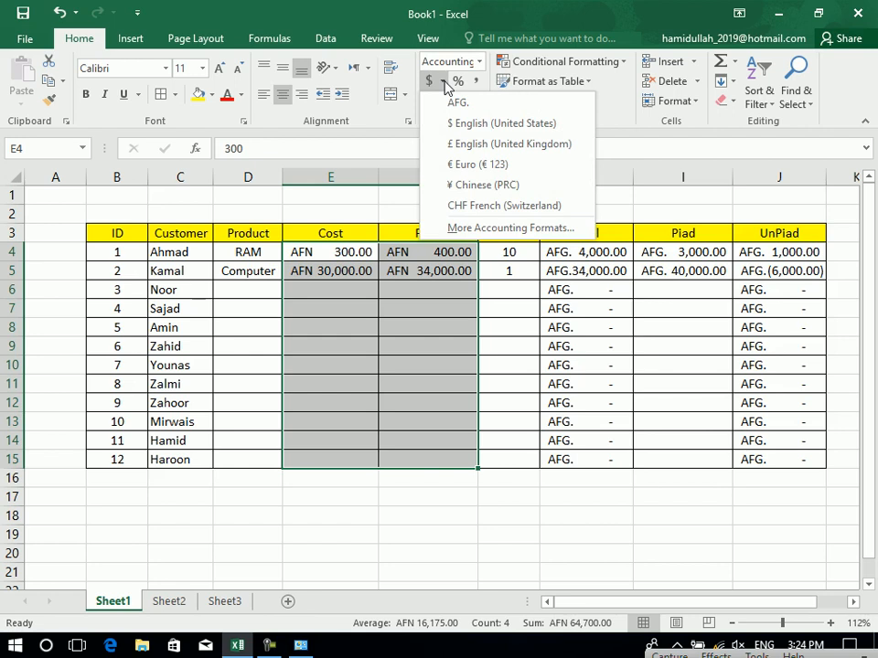
left_click(485, 225)
left_click(416, 294)
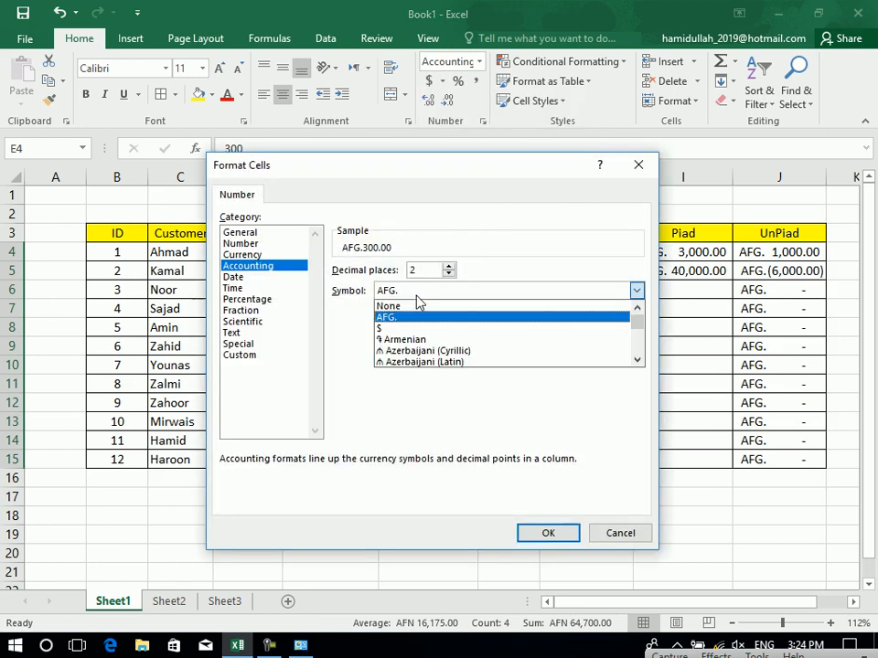
key("p")
key("p")
key("p")
key("p")
key("p")
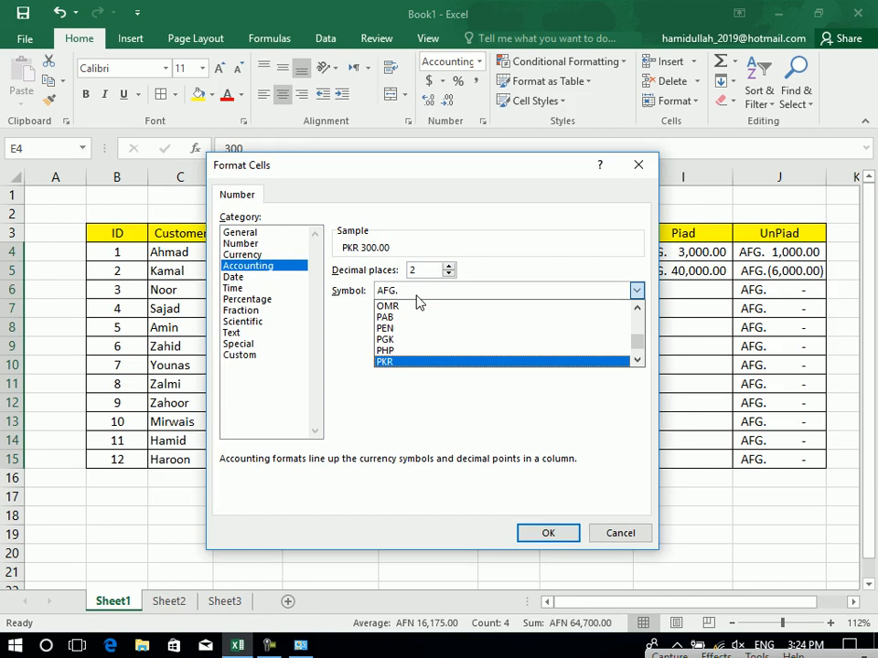
left_click(421, 362)
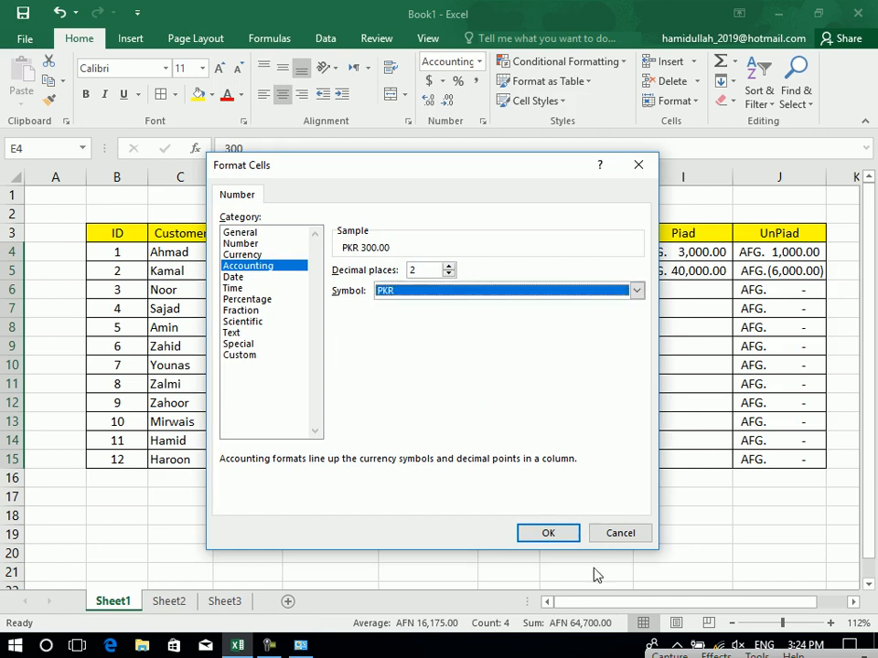
left_click(552, 534)
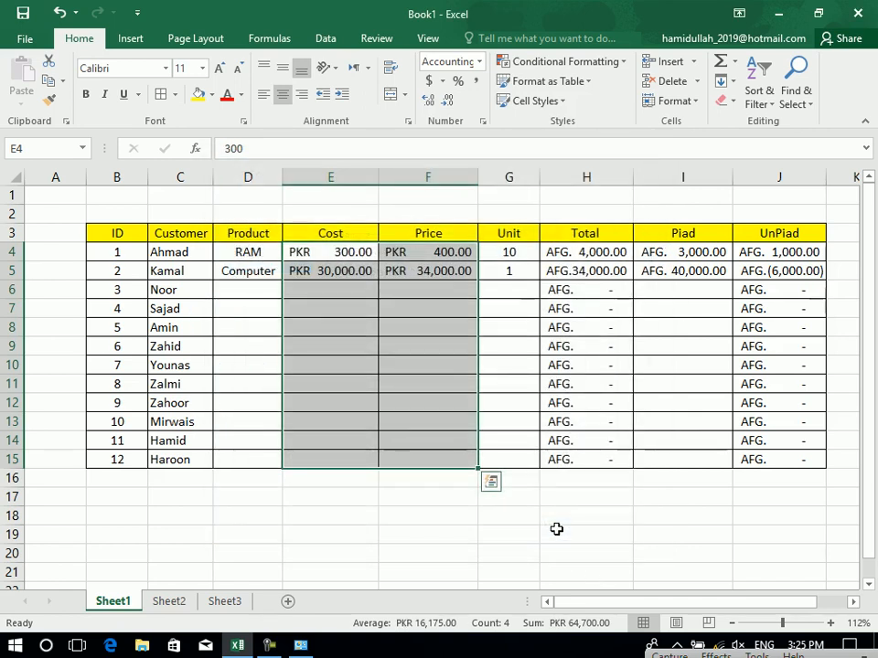
Apply PKR accounting format to Total, Piad and UnPiad, and start enlarging header row 3.
left_click_drag(614, 252, 779, 460)
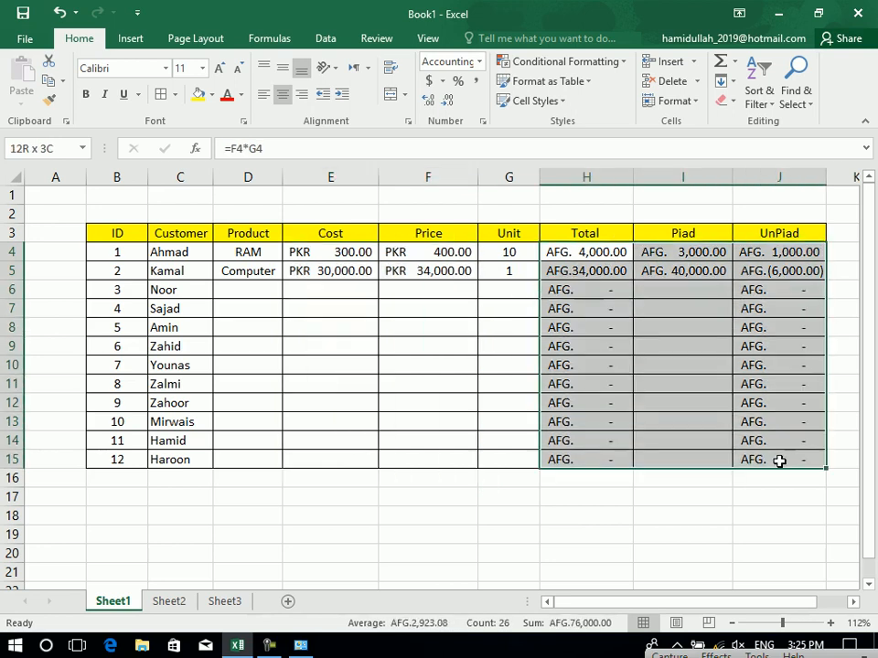
left_click(443, 80)
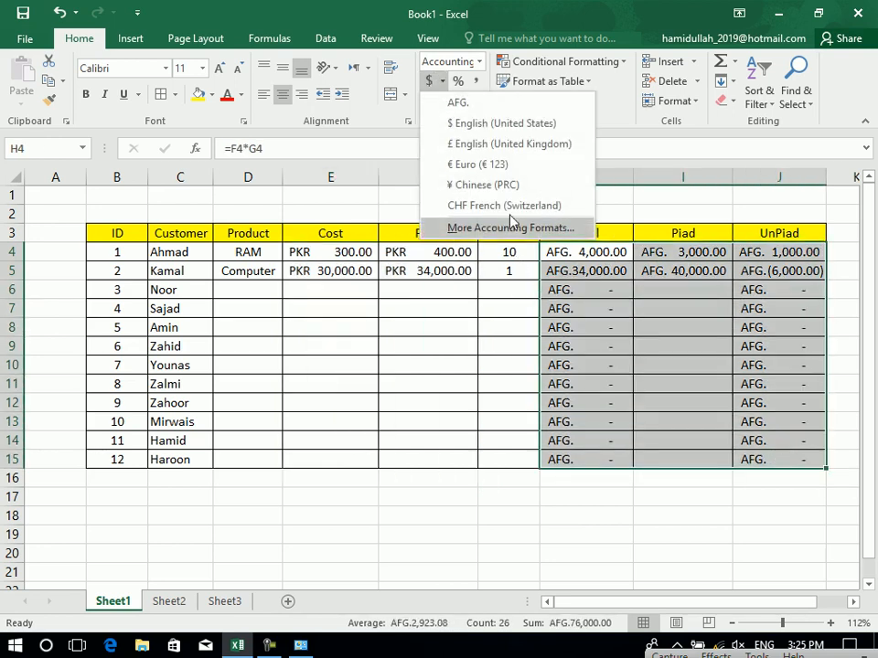
left_click(510, 228)
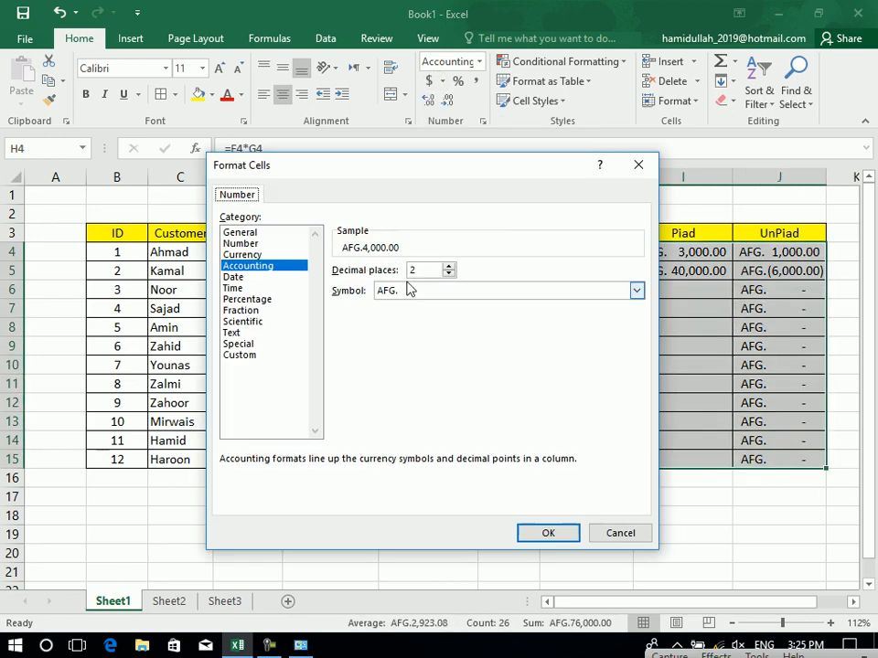
left_click(408, 289)
key("a")
key("p")
key("p")
key("p")
key("p")
key("p")
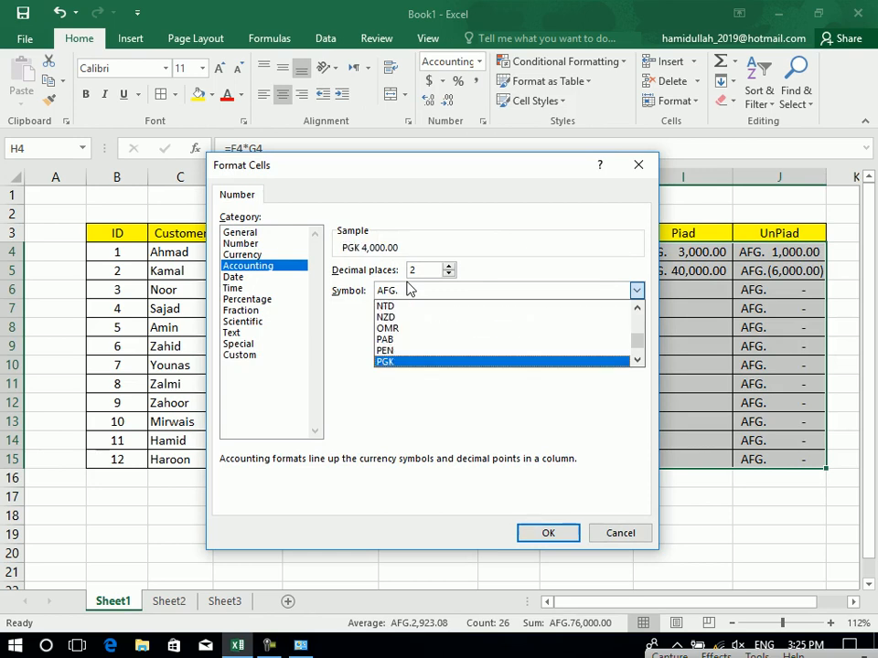
key("Return")
left_click(548, 532)
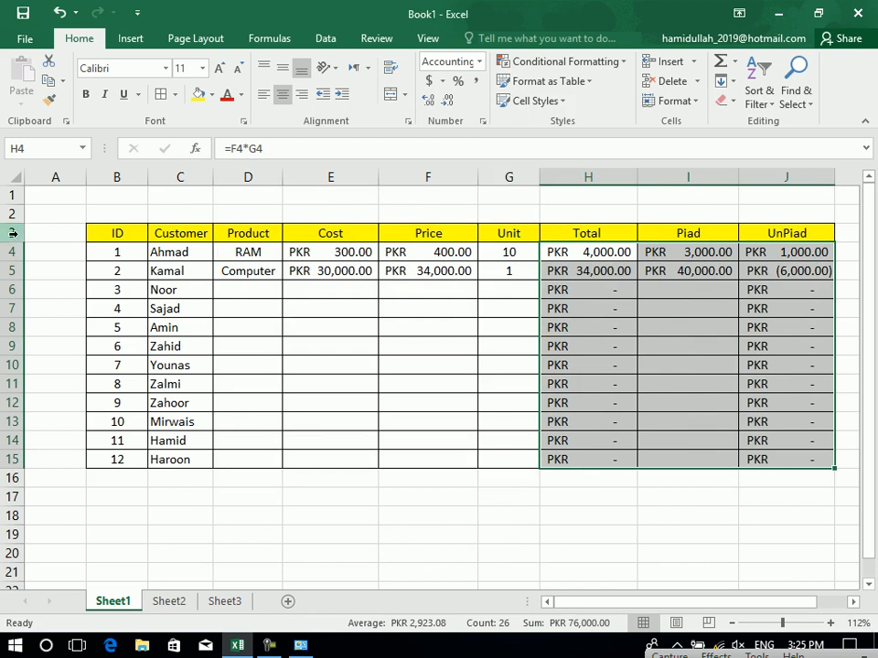
left_click_drag(17, 242, 18, 256)
Make header row 3 taller and middle-align the header labels in B3:J3.
left_click_drag(137, 232, 743, 245)
left_click(742, 245)
left_click_drag(830, 228, 125, 233)
left_click(283, 67)
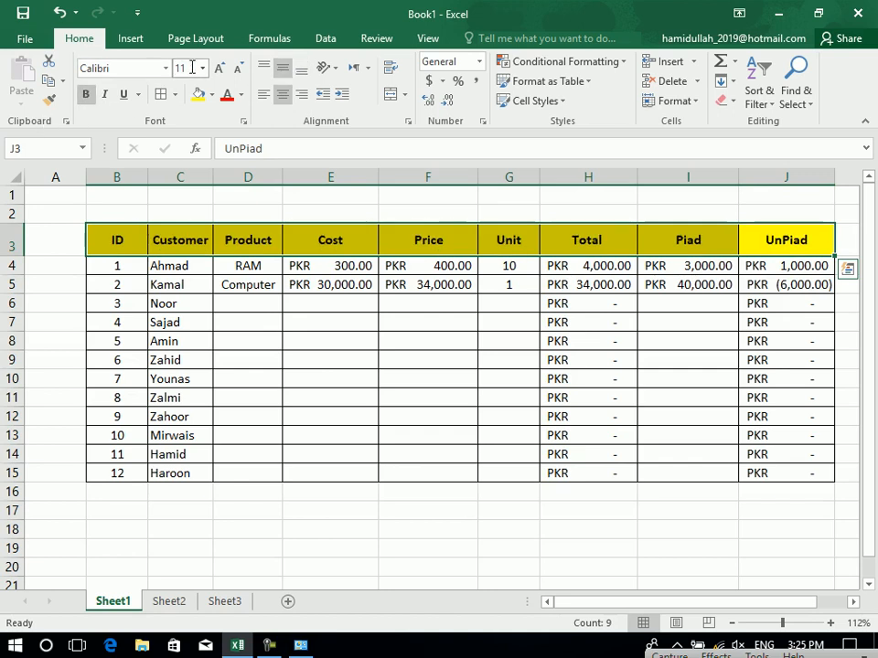
left_click(324, 396)
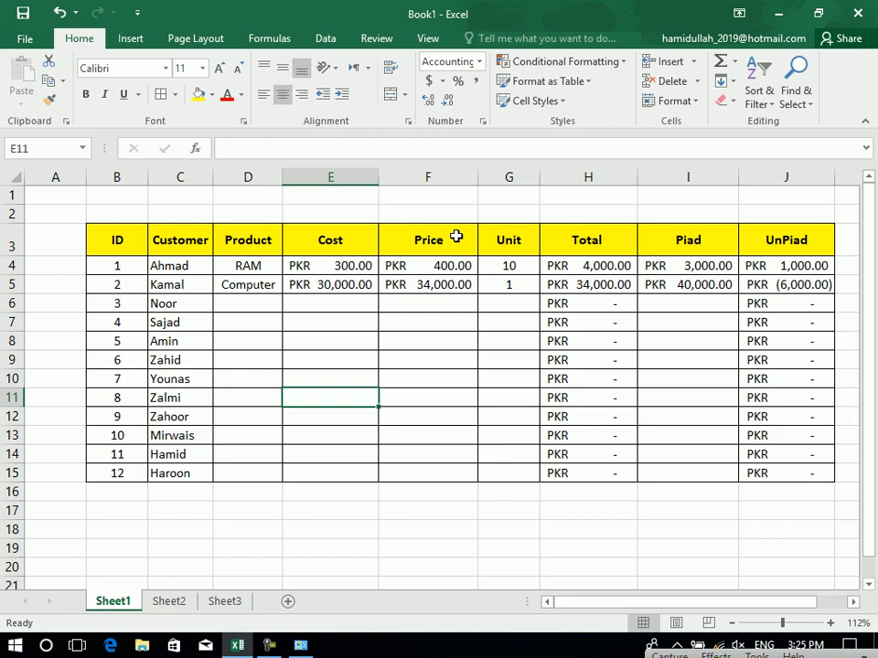
left_click(458, 395)
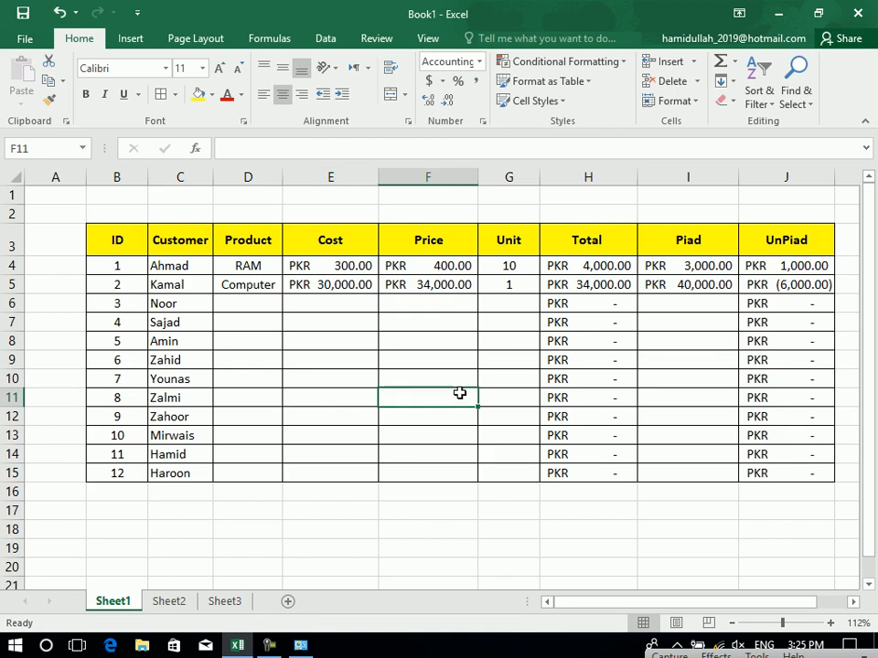
Rename Sheet1 to 'Sale Sheet'.
left_click(163, 604)
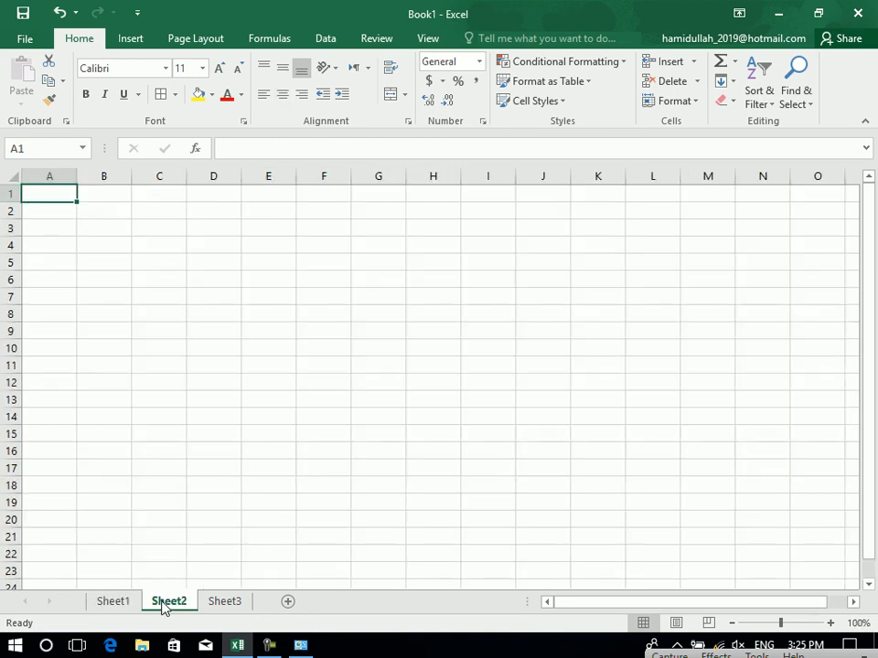
left_click(787, 626)
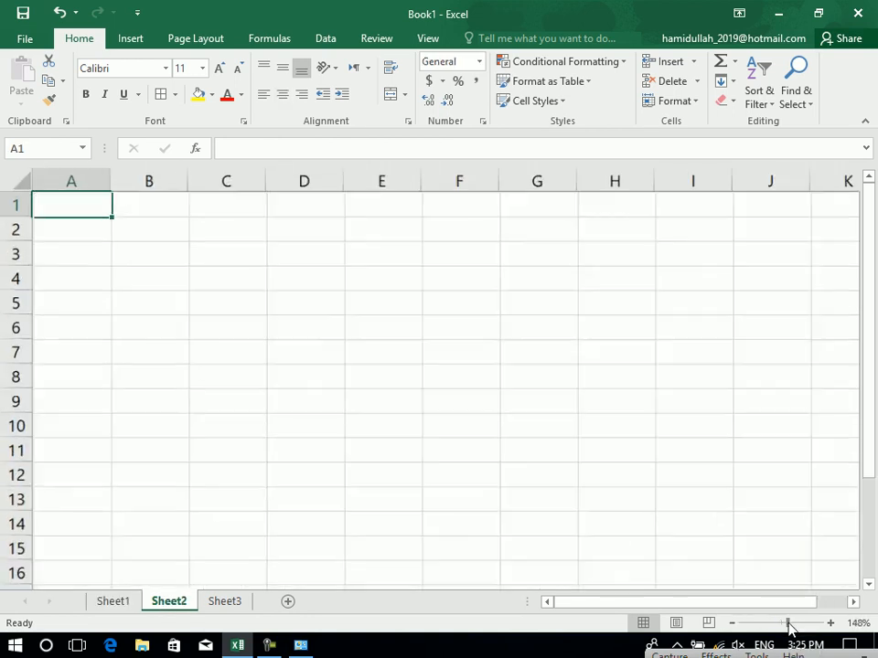
right_click(114, 606)
left_click(143, 443)
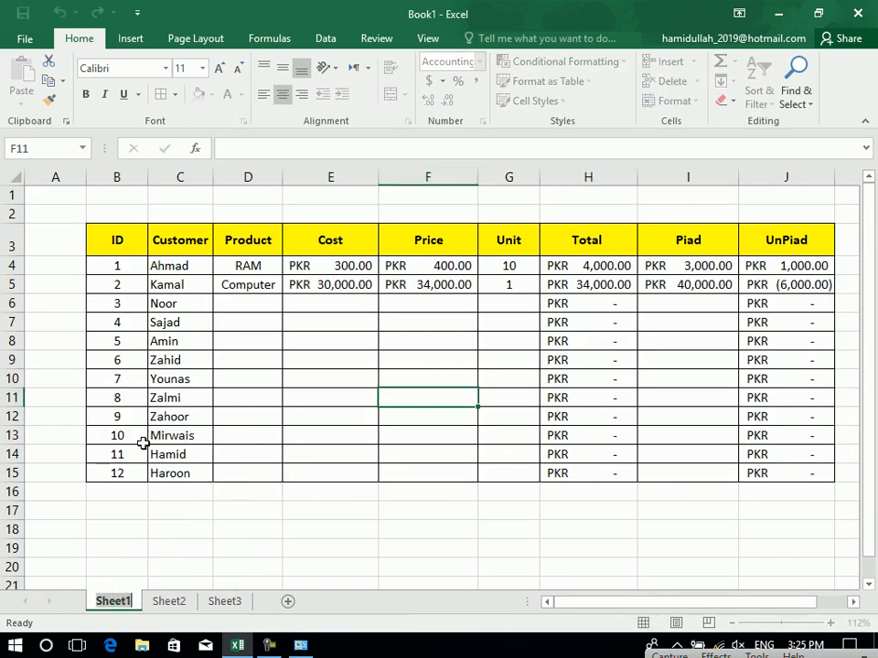
type("Sale Sheet")
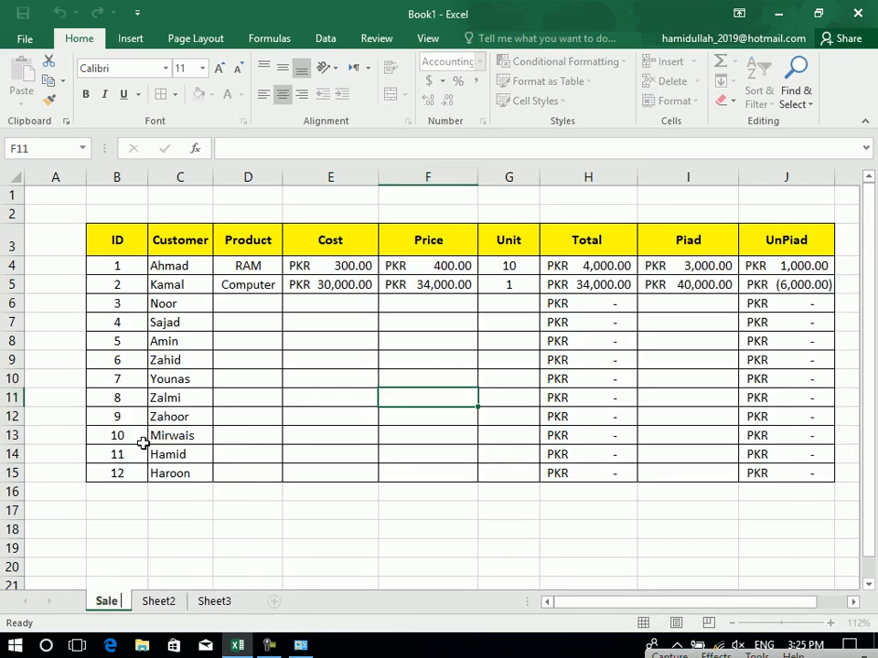
key("Return")
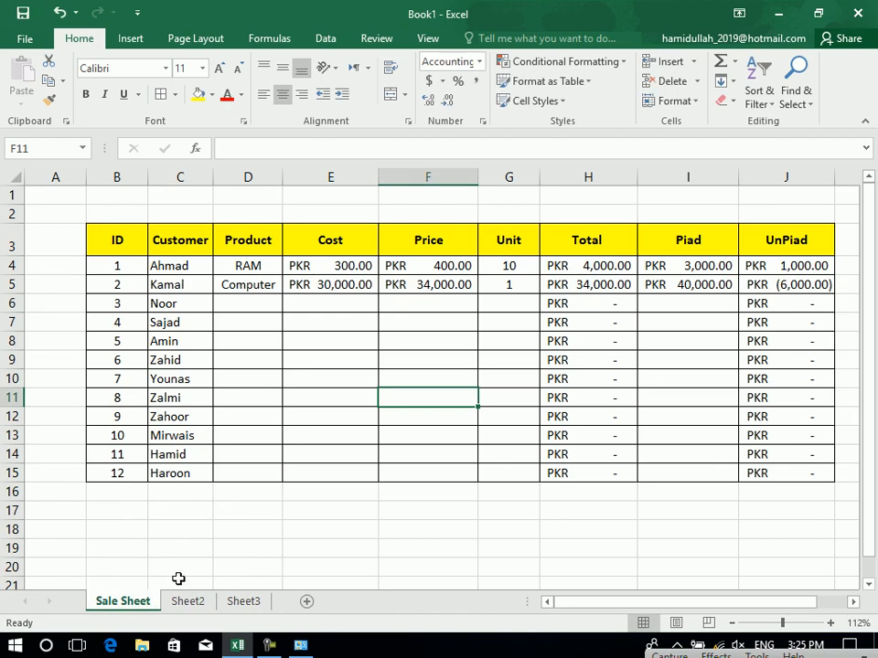
Rename Sheet2 to 'Employee Sheet'.
left_click(185, 604)
right_click(187, 608)
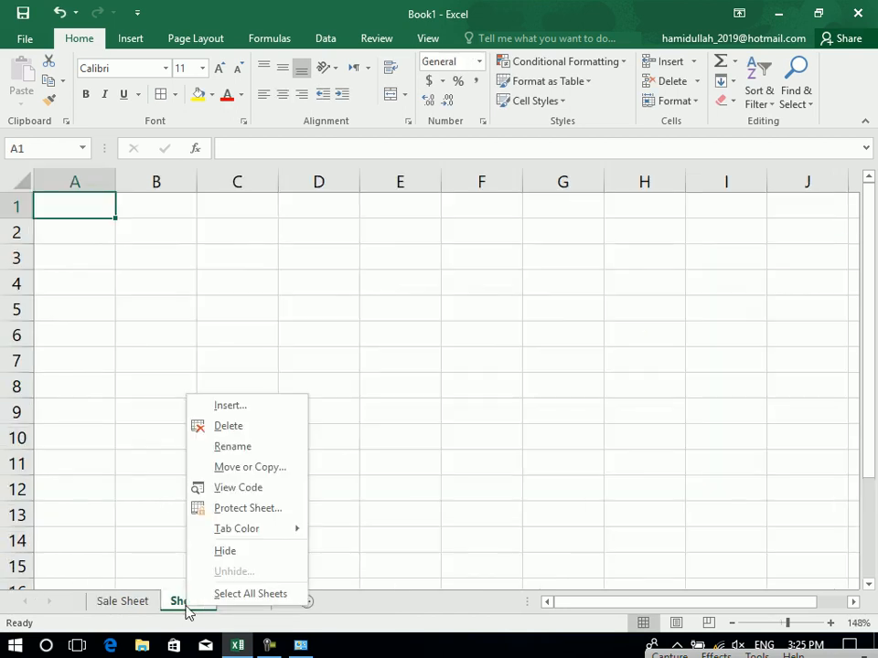
left_click(249, 449)
type("eM")
key("BackSpace")
key("BackSpace")
type("Emp")
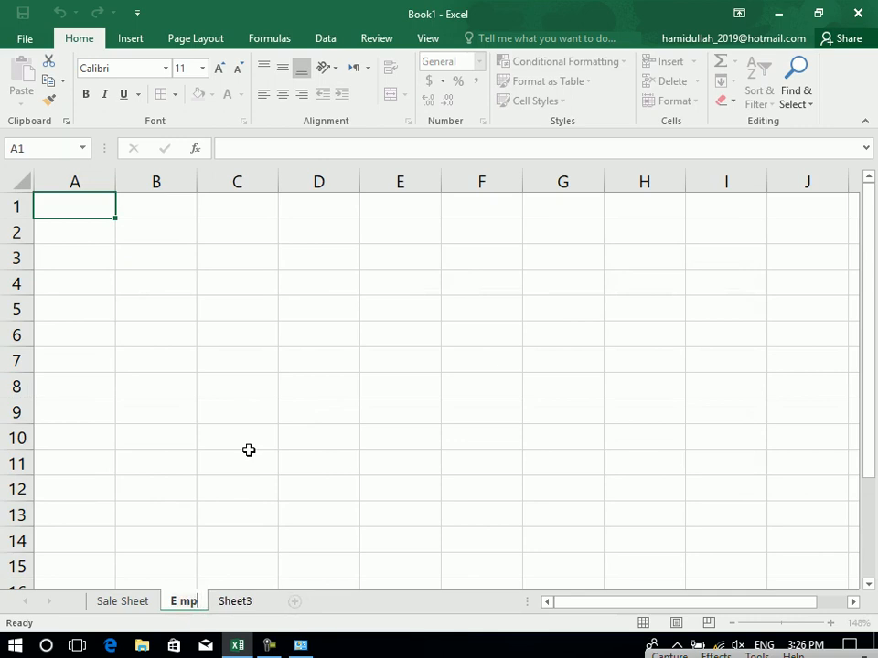
type("loy")
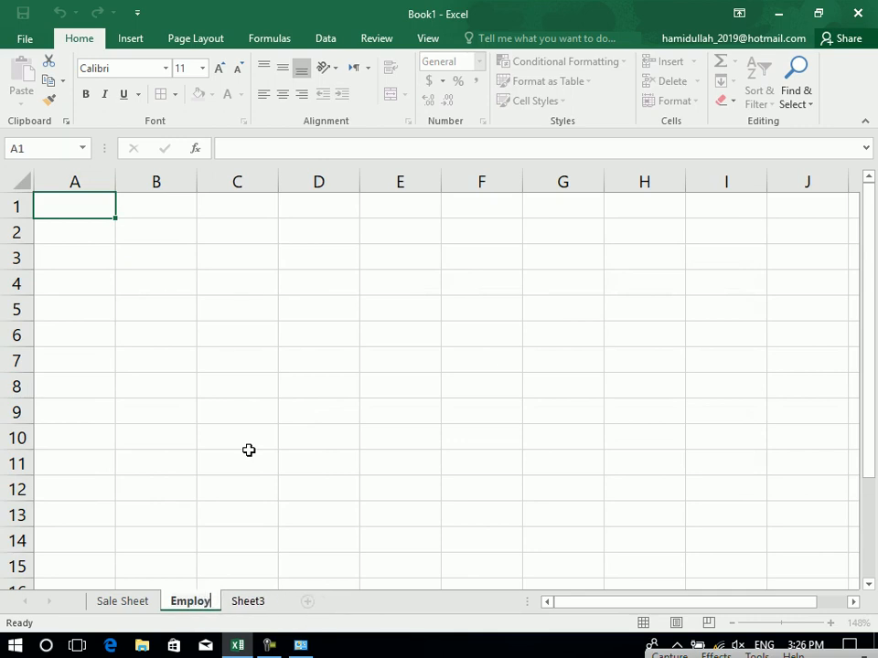
type("ee Sheet")
key("Return")
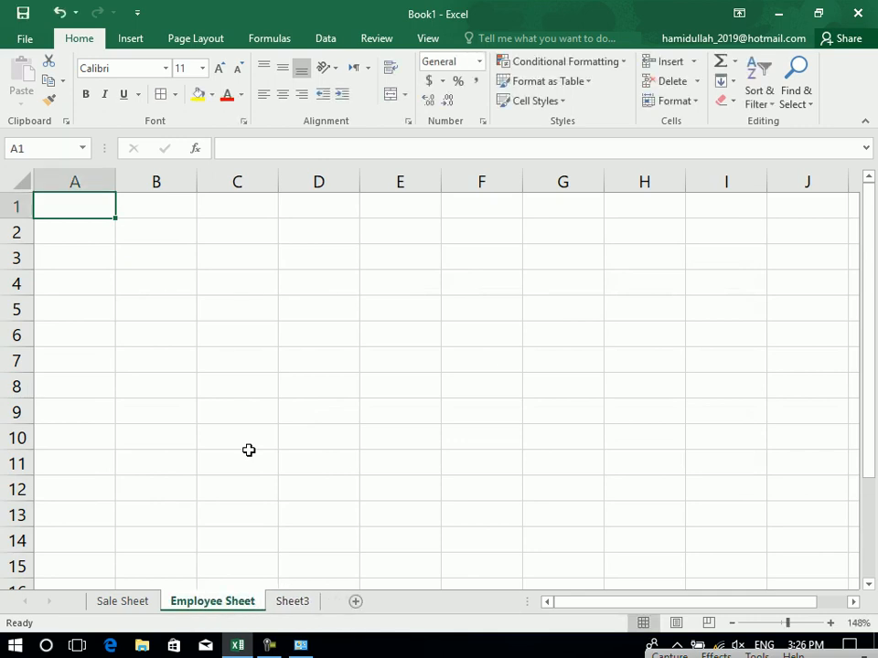
Type headers ID, Emp, Post and Salary into B3:E3.
left_click(155, 264)
type("ID")
key("Tab")
type("emp")
key("Tab")
type("Post")
key("Tab")
type("S")
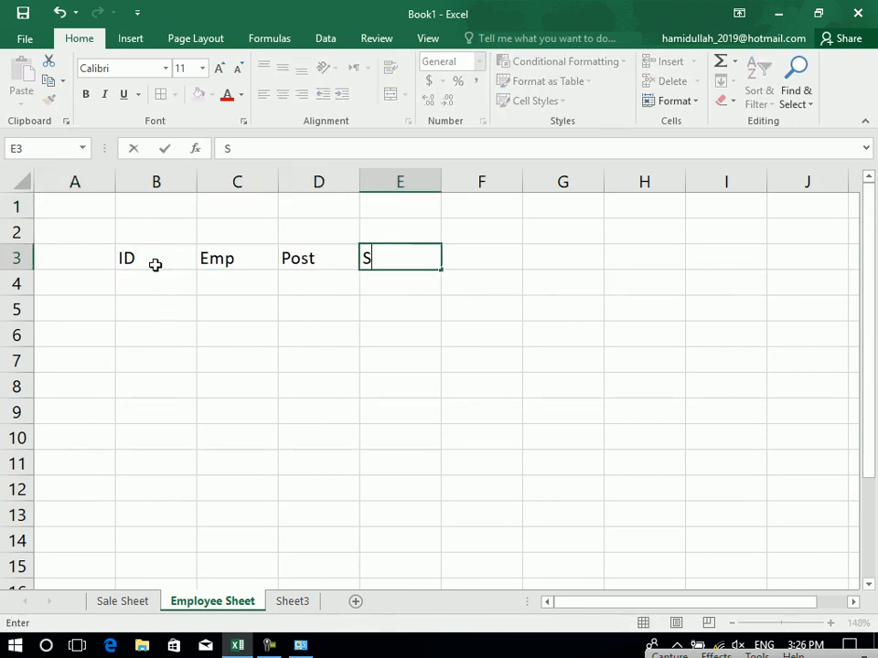
type("alary")
key("Tab")
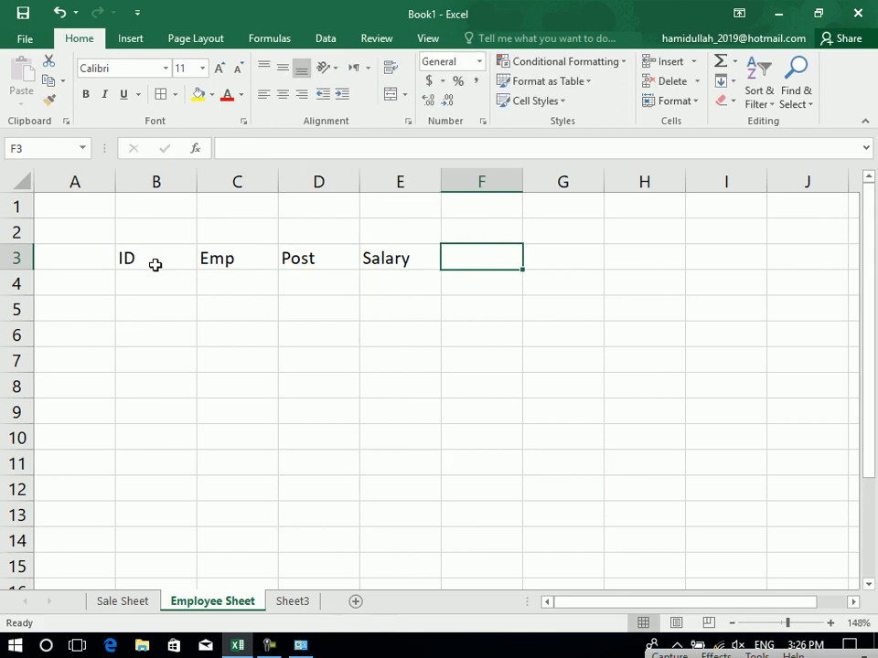
Add headers Tax%, Tax Amount and Net Salary in F3:H3.
type("Tax%")
key("Tab")
type("tA")
key("BackSpace")
key("BackSpace")
type("Tax AMount")
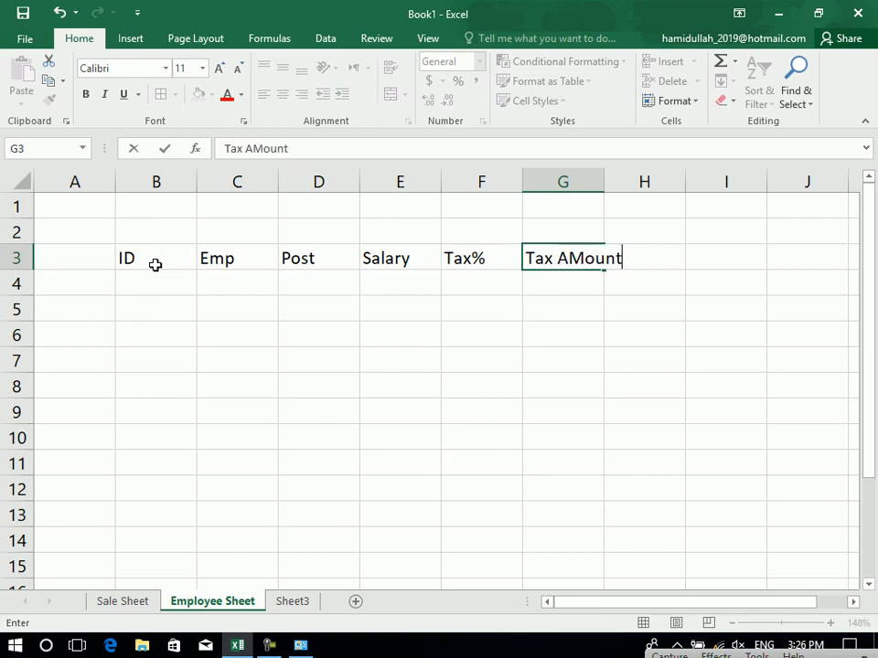
key("Tab")
type("Net Salary")
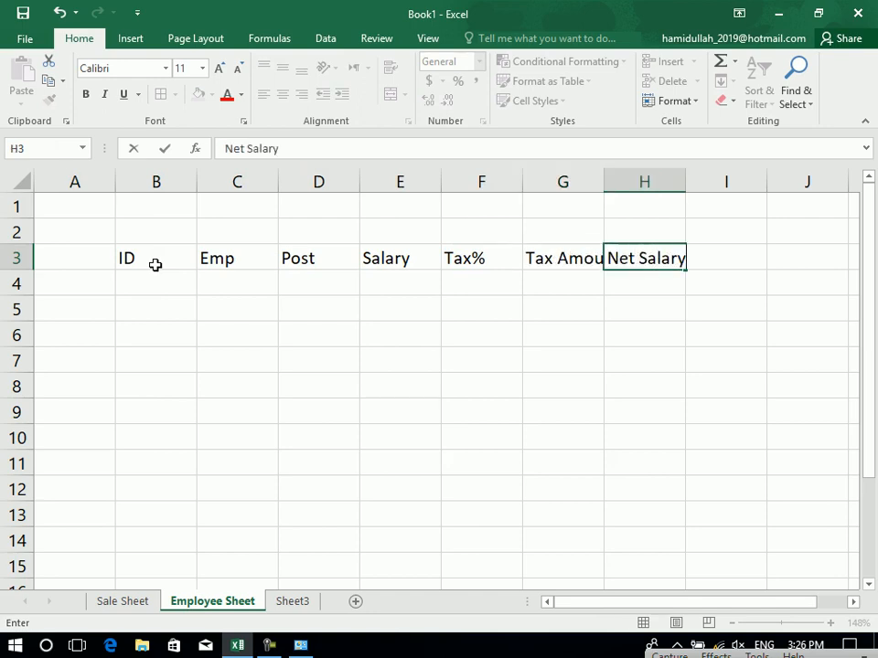
key("Return")
Widen columns G and H and centre the header labels in B3:H3.
left_click_drag(688, 176, 732, 177)
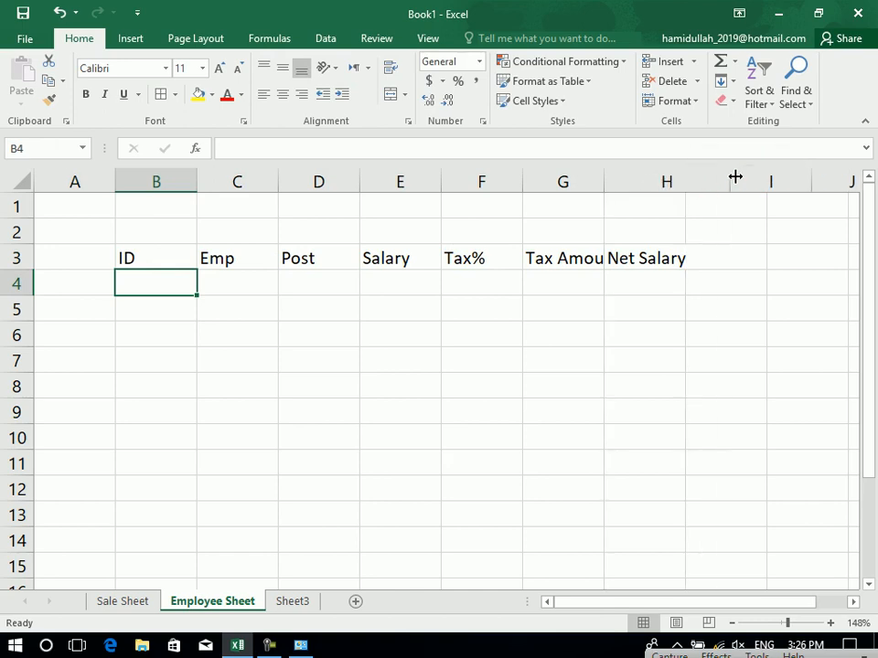
left_click(623, 177)
left_click_drag(601, 178, 631, 181)
left_click_drag(700, 269, 157, 253)
left_click(288, 95)
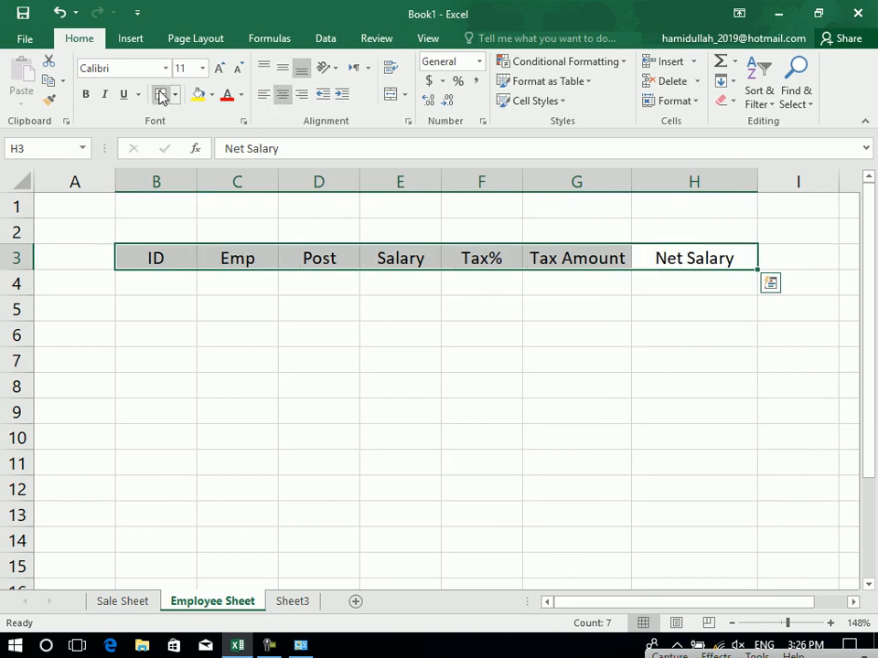
left_click(170, 280)
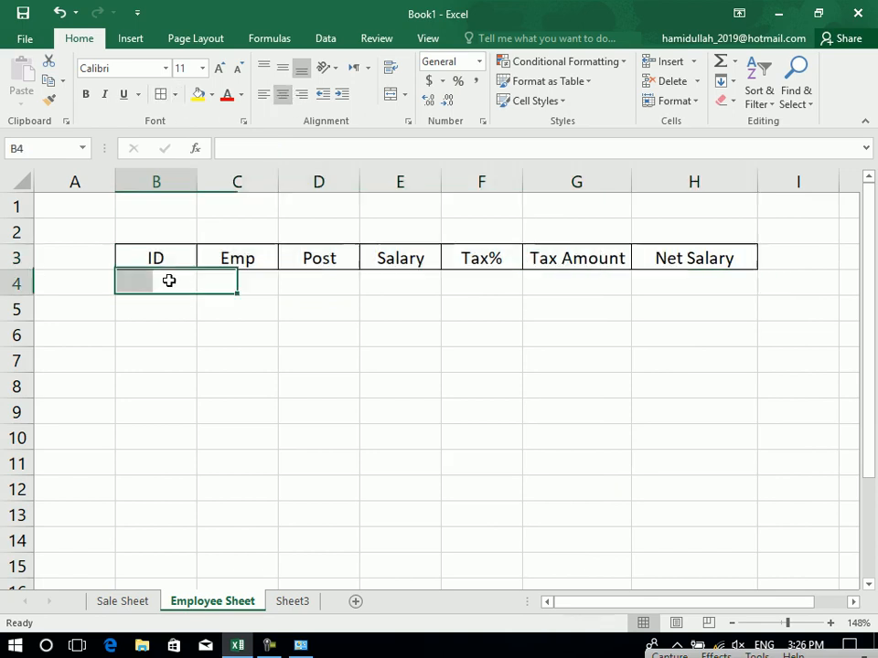
Enter employee IDs 1 through 7 in column B, correcting the entry in B10 to 7.
type("1")
key("Return")
type("2 3 4 5 ")
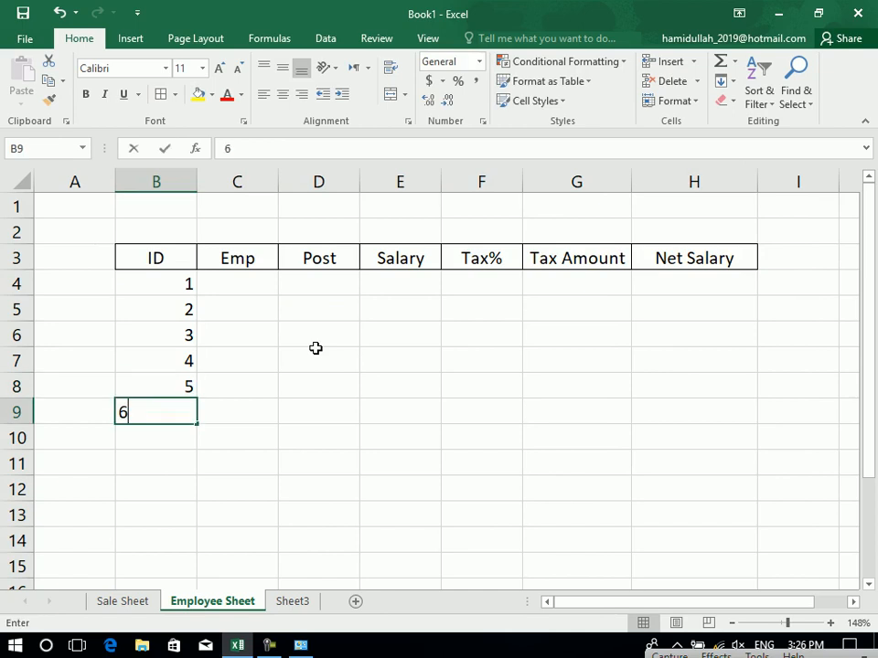
type("6 7y")
key("Tab")
key("Left")
type("7")
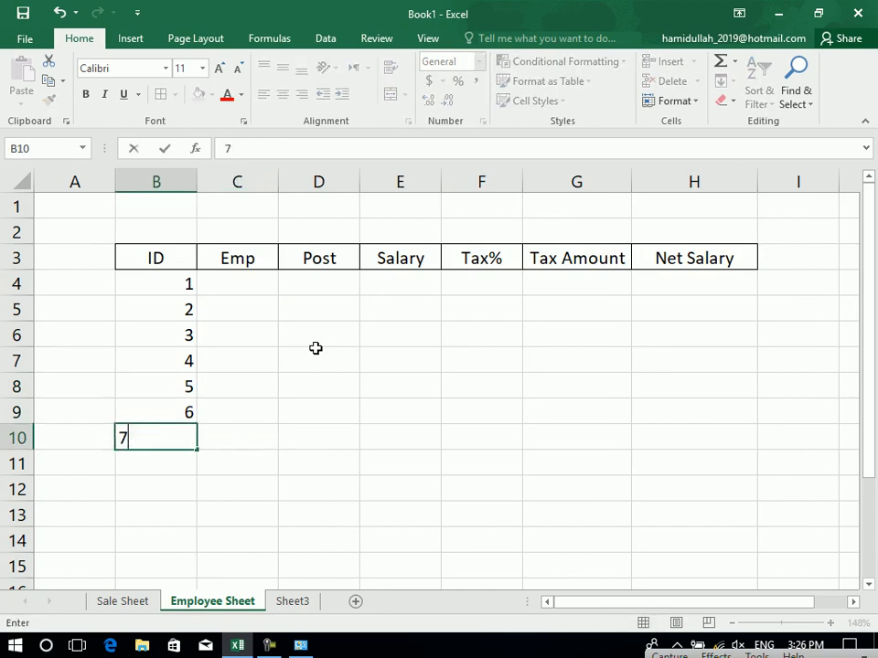
key("Tab")
key("Up")
key("Up")
key("Up")
key("Up")
key("Up")
key("Up")
key("Up")
key("Up")
Widen column C and type the first four employee names into C4:C7, fixing a typo.
left_click_drag(279, 182, 311, 182)
left_click(258, 280)
type("Ahmad")
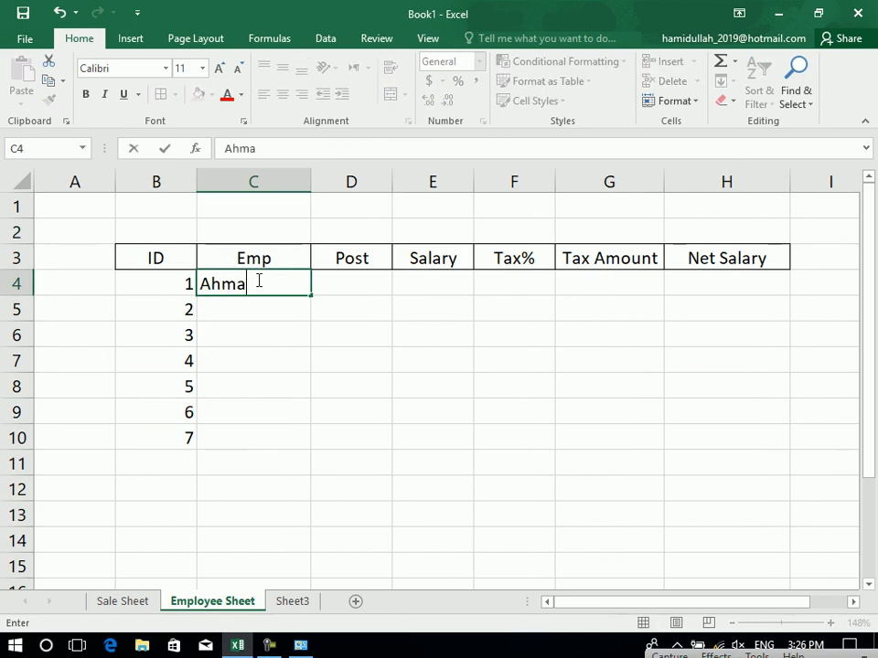
key("Return")
type("Kamakl")
key("BackSpace")
type("l")
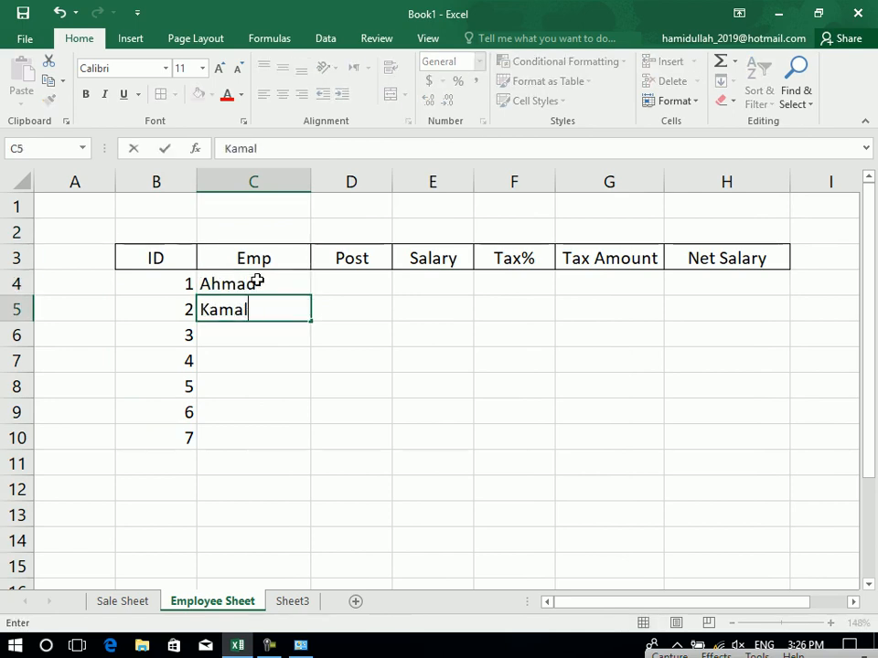
key("Return")
type("Noor")
key("Return")
type("Sajad")
key("Return")
Type the last three employee names into C8:C10, correcting the misspelling in C10.
type("AM")
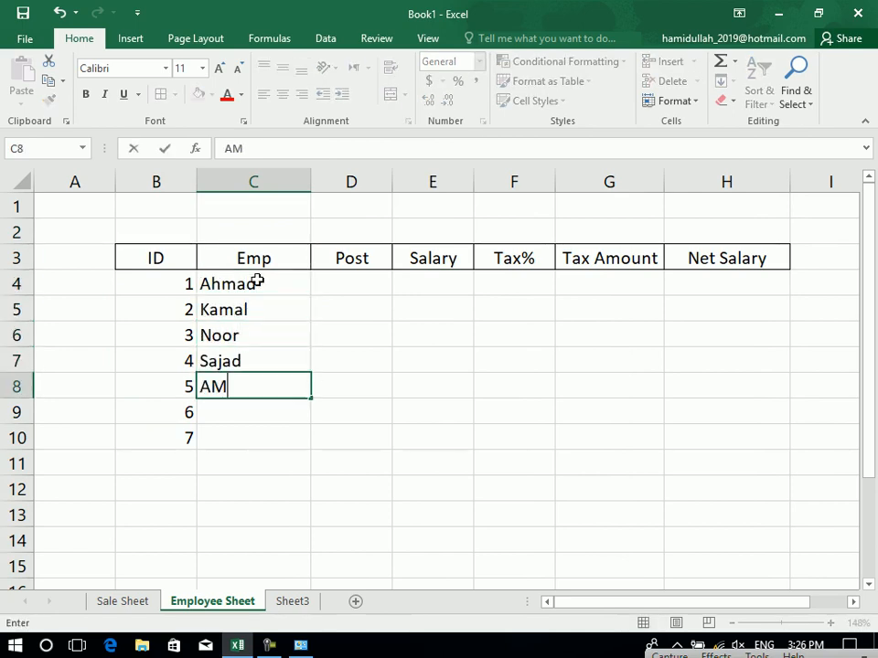
type("in")
key("Return")
type("Israr")
key("Return")
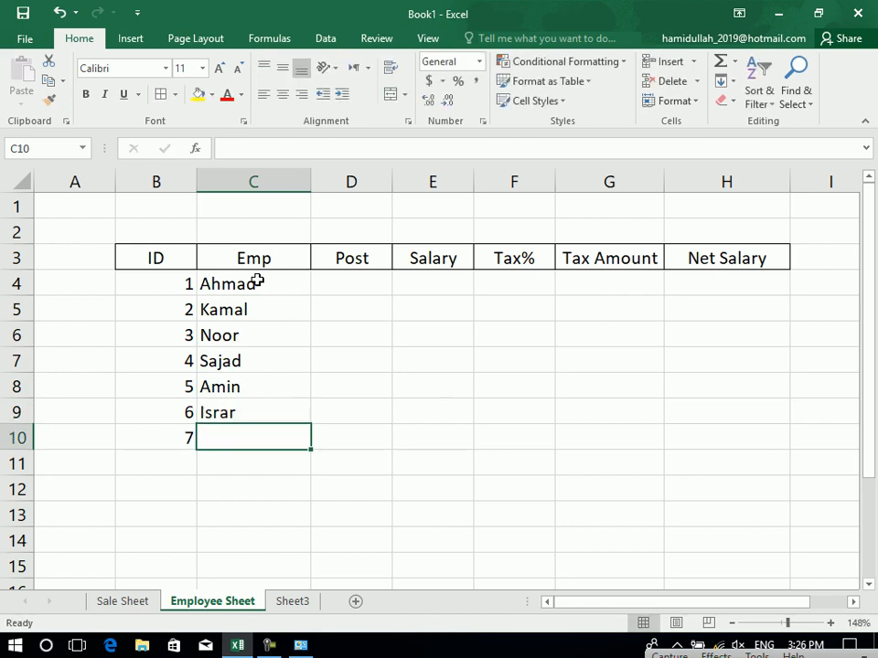
type("Soi")
key("BackSpace")
key("BackSpace")
type("hai")
type("iab")
key("Tab")
key("Tab")
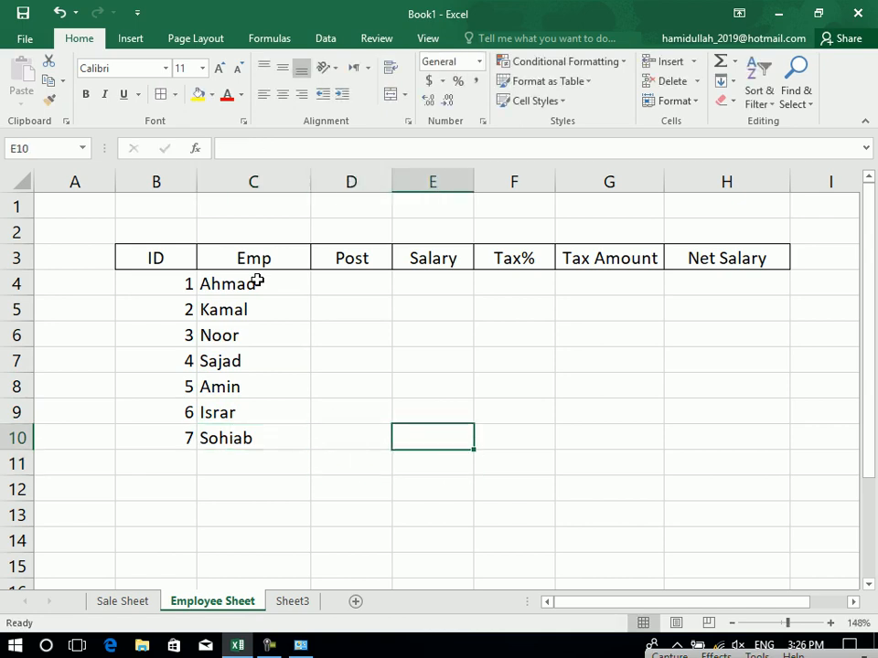
key("Up")
key("Up")
key("Up")
key("Left")
key("Up")
key("Up")
key("Up")
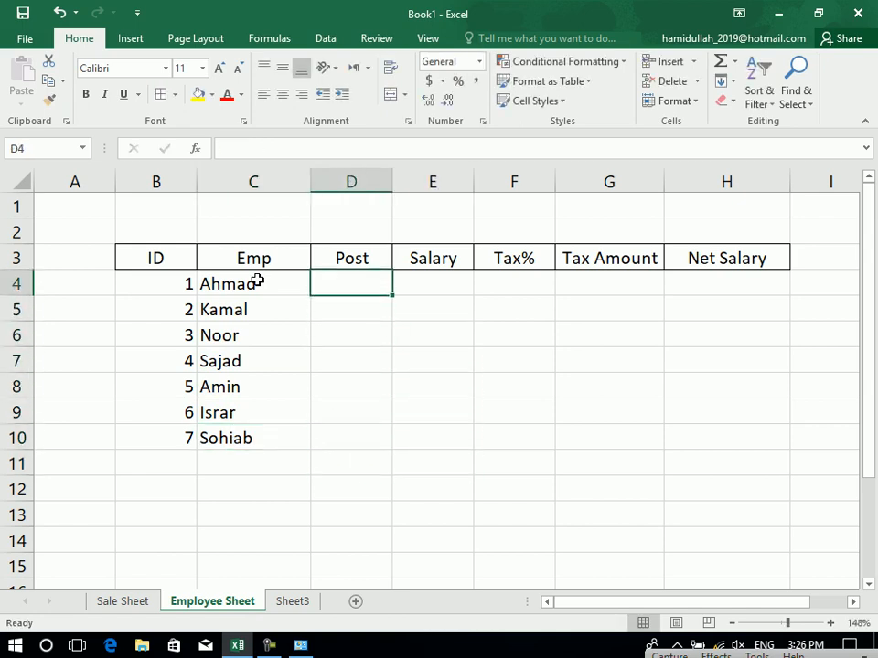
Fill the Post column D4:D10 with Admin, Director and five Teachers.
type("Admin")
key("Return")
type("Dr")
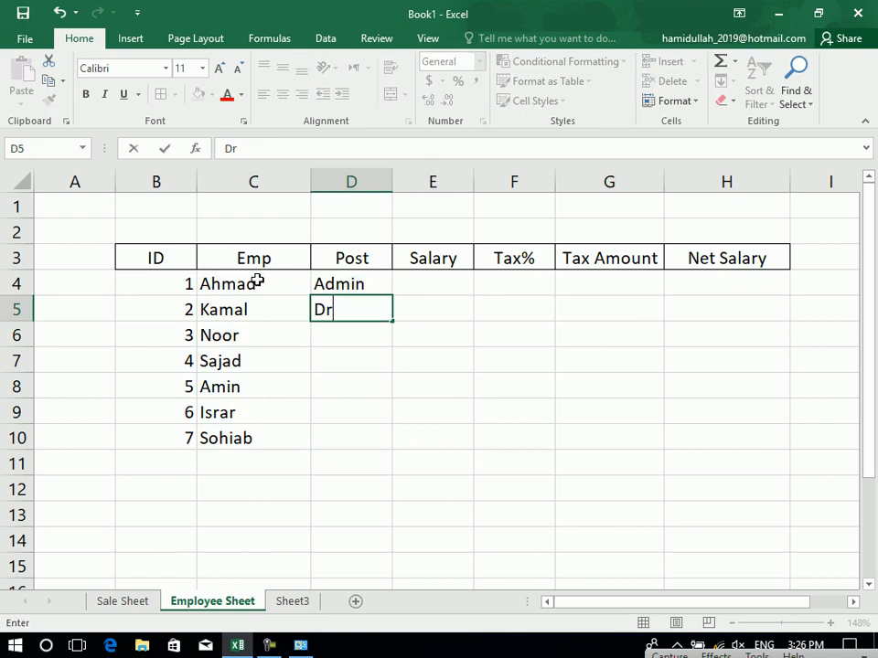
key("BackSpace")
type("irectyor")
key("BackSpace")
key("BackSpace")
key("BackSpace")
type("or")
key("Return")
type("Teache")
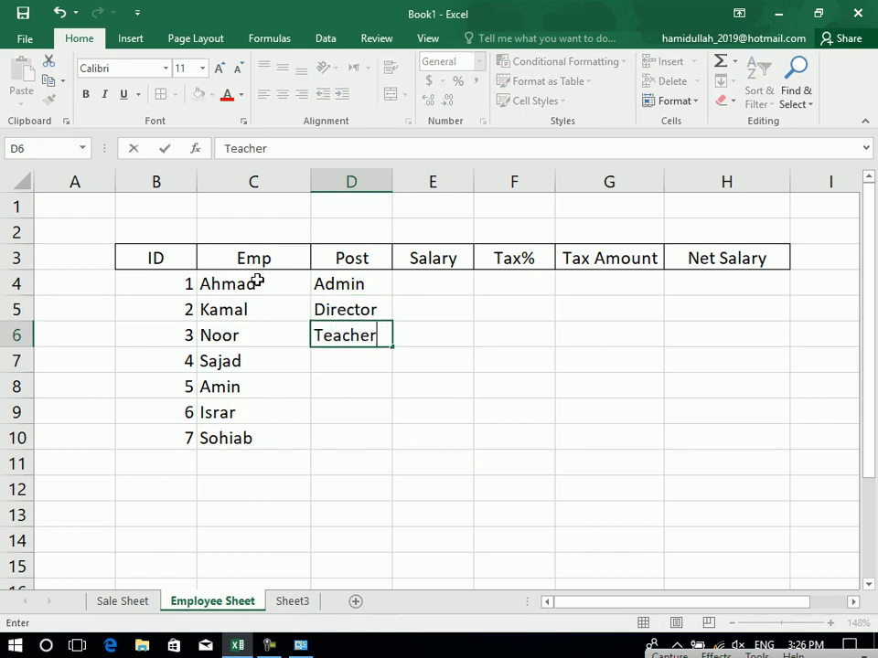
type("r")
key("Return")
type("Teacher")
key("Return")
type("Teacher")
key("Return")
type("Teacher")
key("Return")
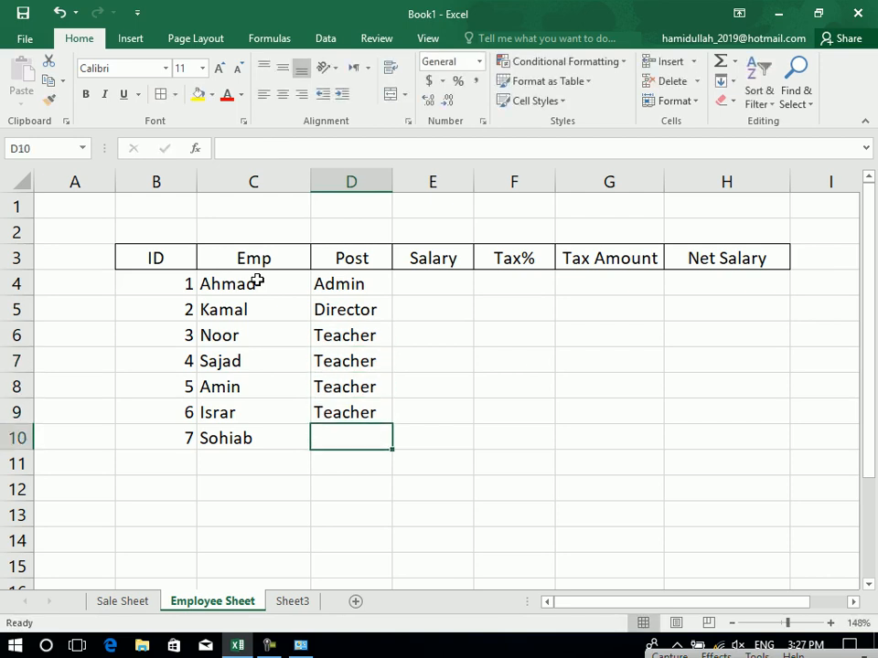
type("Teacher")
key("Return")
key("Up")
key("Up")
Enter salaries 23000, 53400, 23000, 5400, 5600, 324000, 24300 in E4:E10.
key("Right")
key("Up")
key("Up")
key("Up")
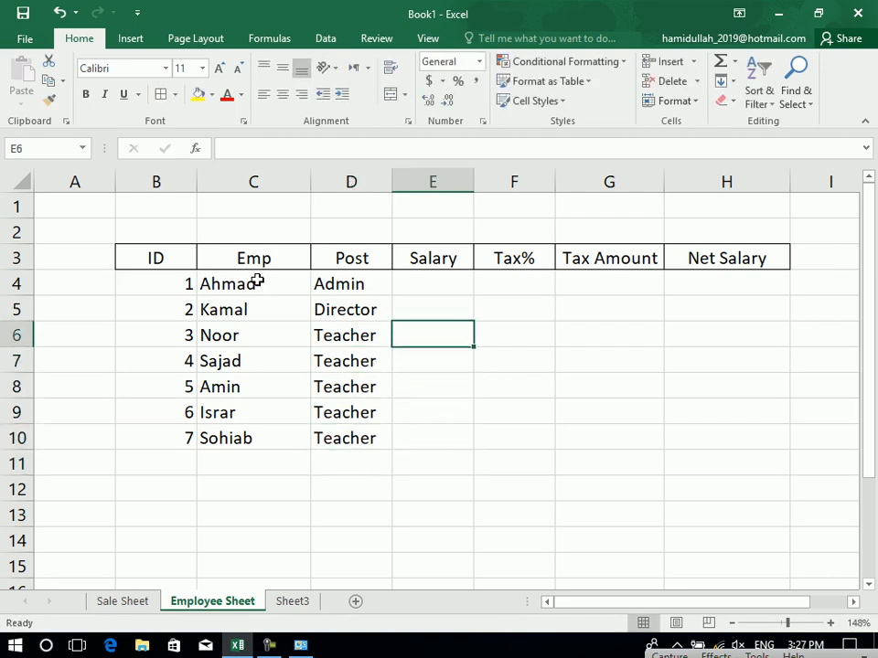
key("Up")
key("Up")
type("23000")
key("Return")
type("53400")
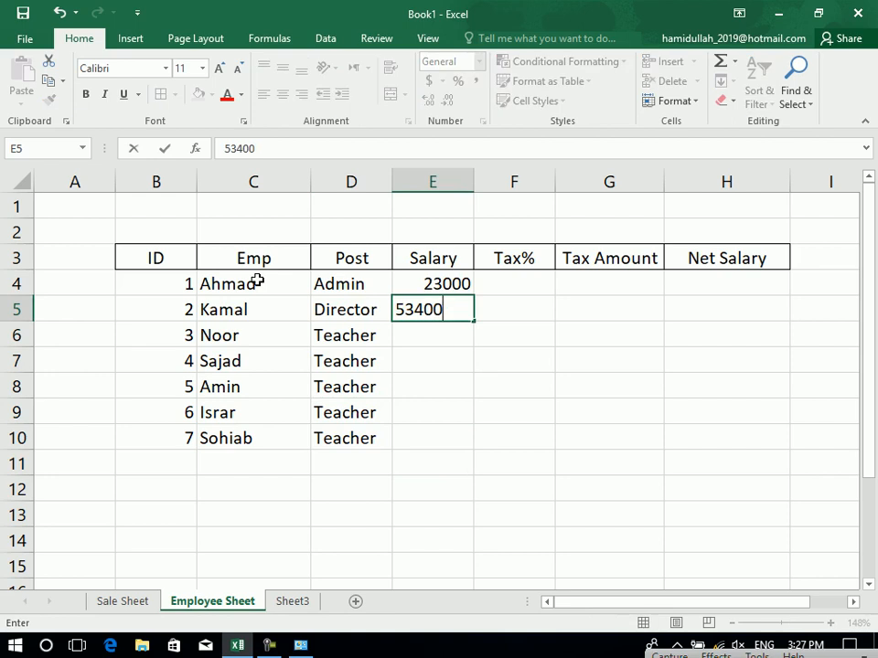
key("Return")
type("23000")
key("Return")
type("5400")
key("Return")
type("5600")
key("Return")
type("324000")
key("Return")
type("24300")
key("Return")
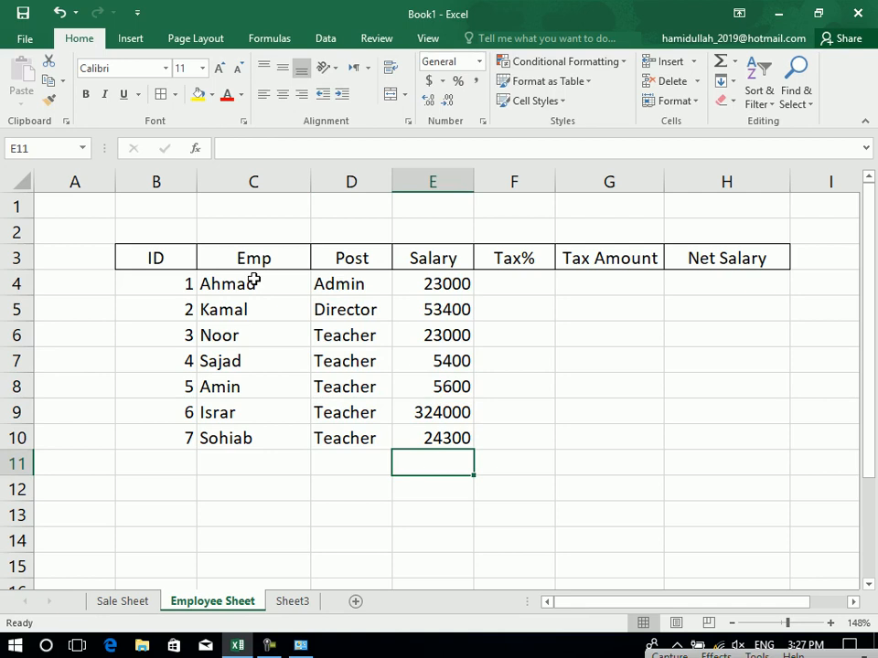
left_click(521, 300)
key("Up")
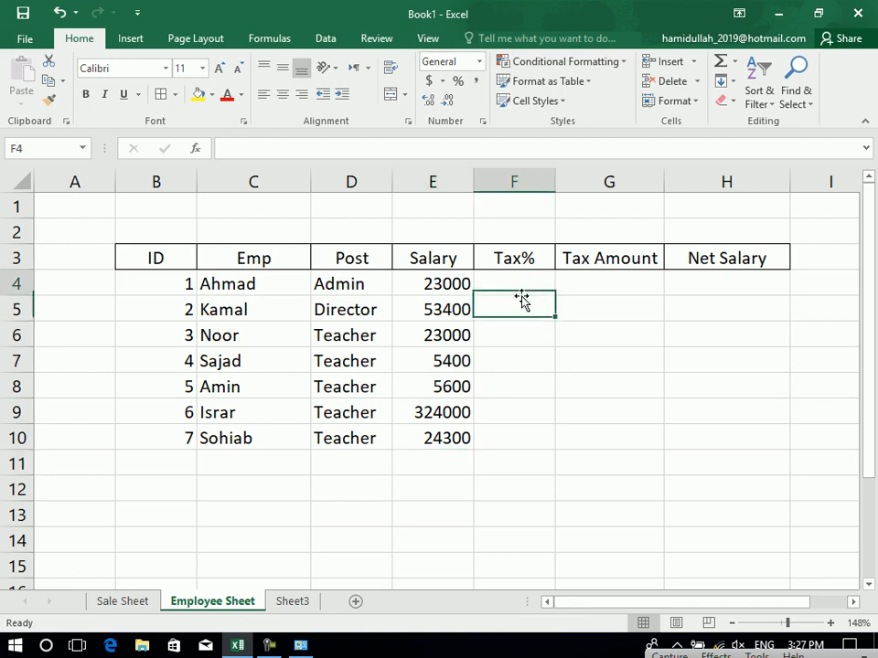
Enter a tax rate of 10 in F4.
type("10")
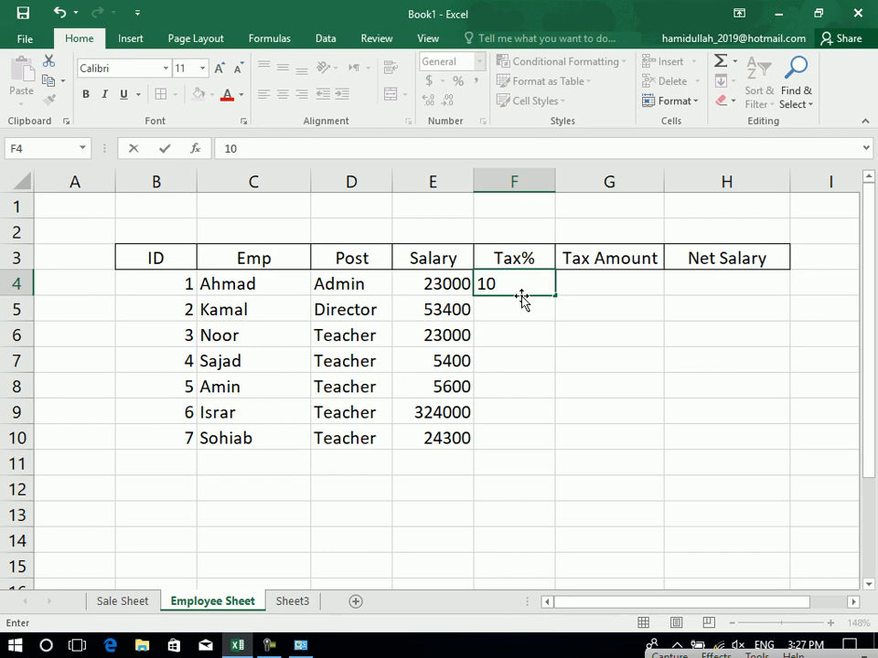
key("Return")
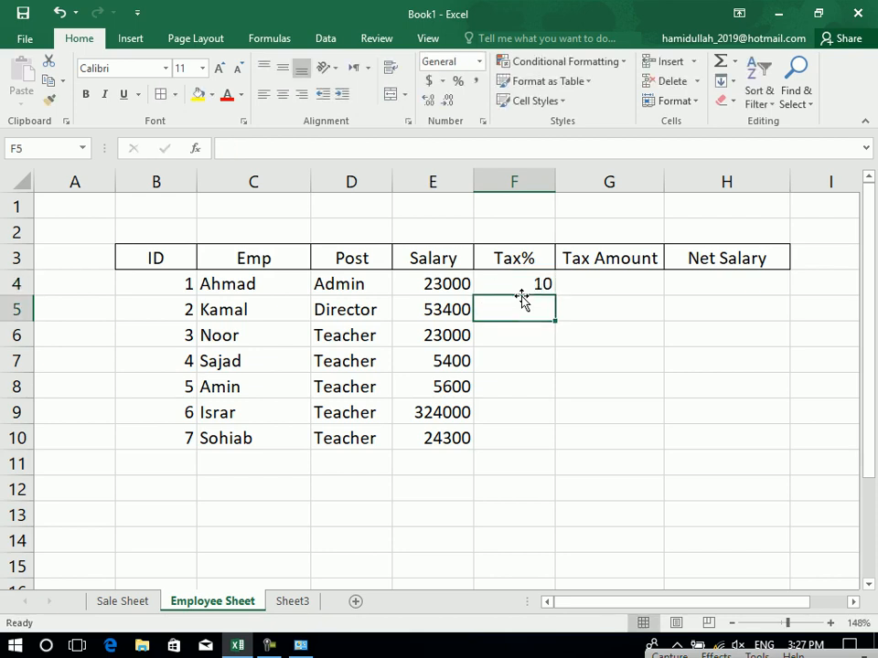
left_click(526, 278)
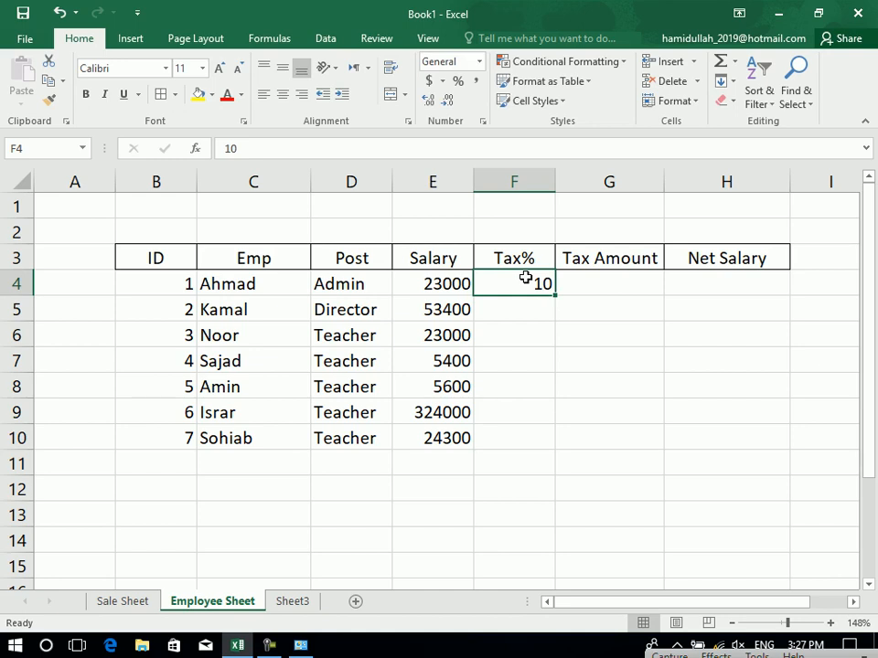
Enter the formula =E4*F4/100 in G4 so the Tax Amount shows 2300.
left_click(593, 289)
type("=")
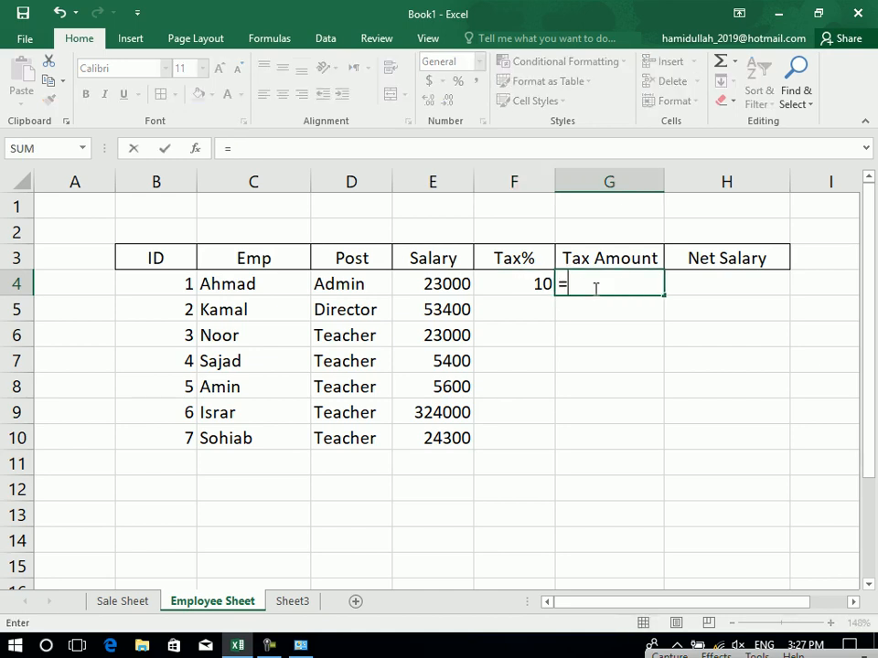
left_click(451, 285)
type("&")
key("BackSpace")
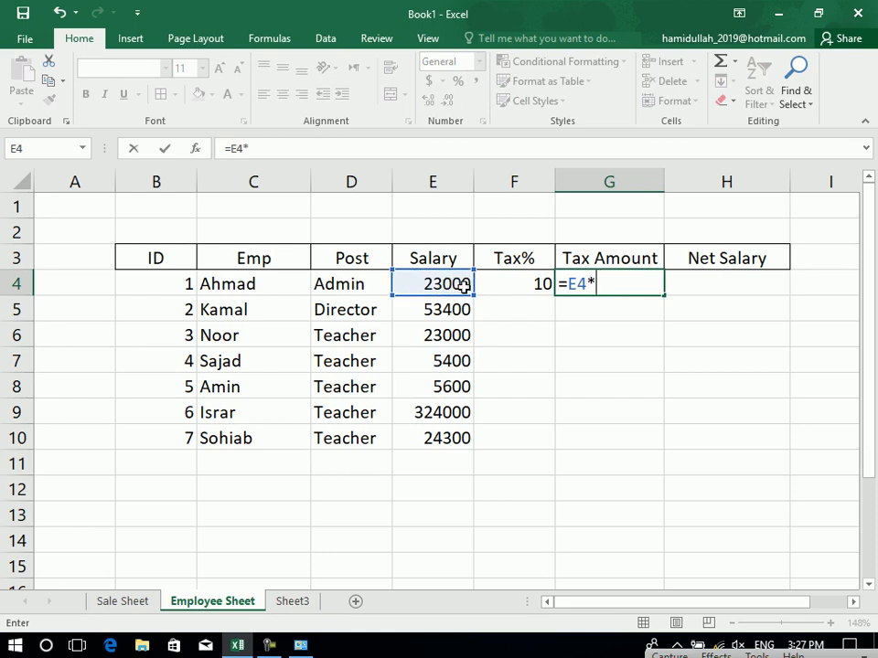
left_click(510, 284)
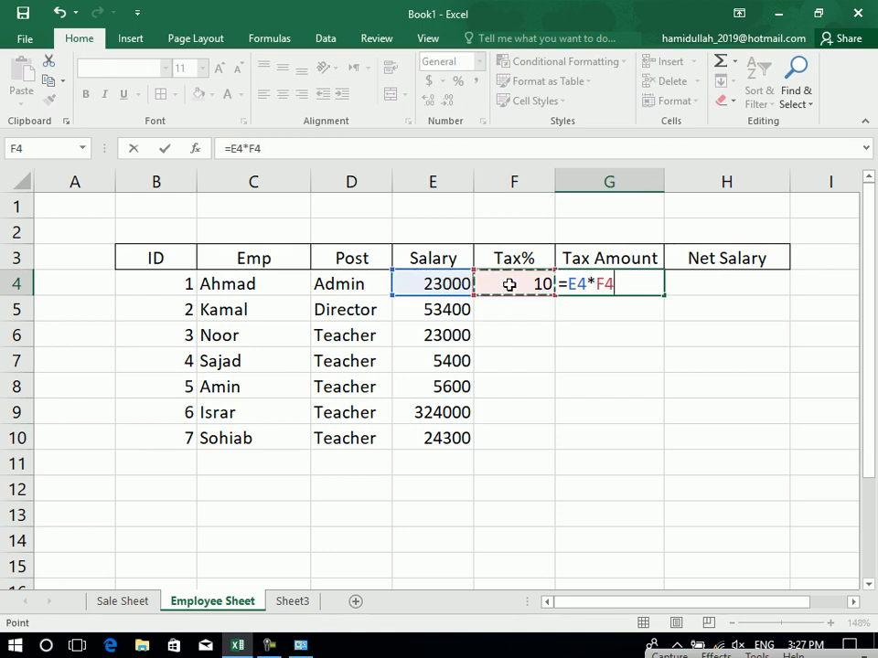
type("/100")
key("Return")
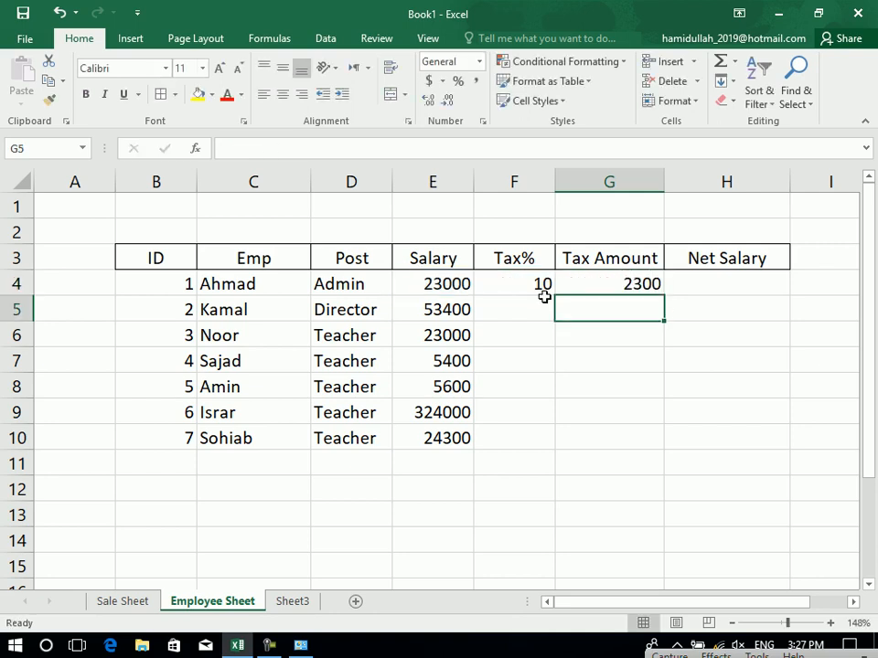
left_click(616, 287)
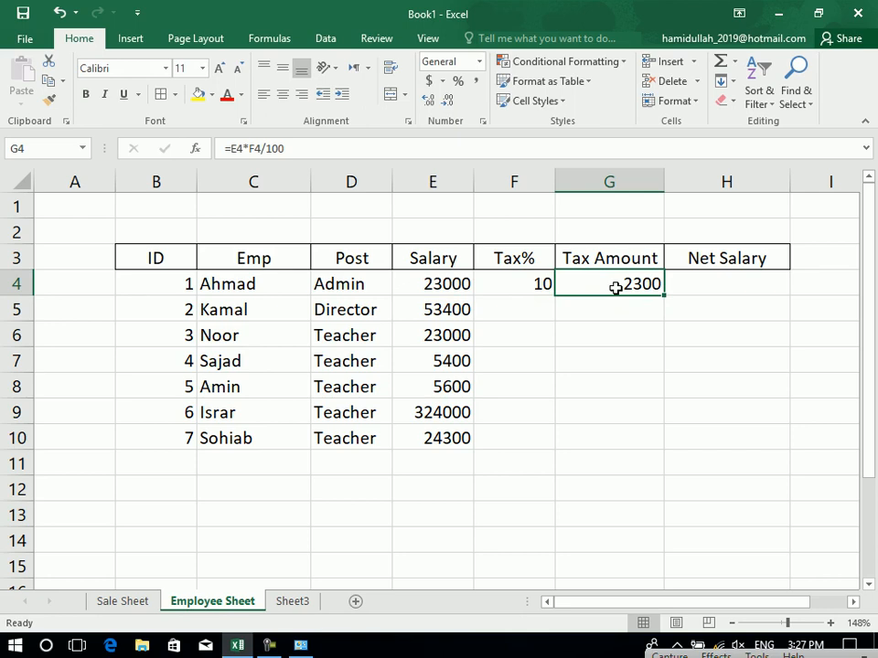
left_click(544, 283)
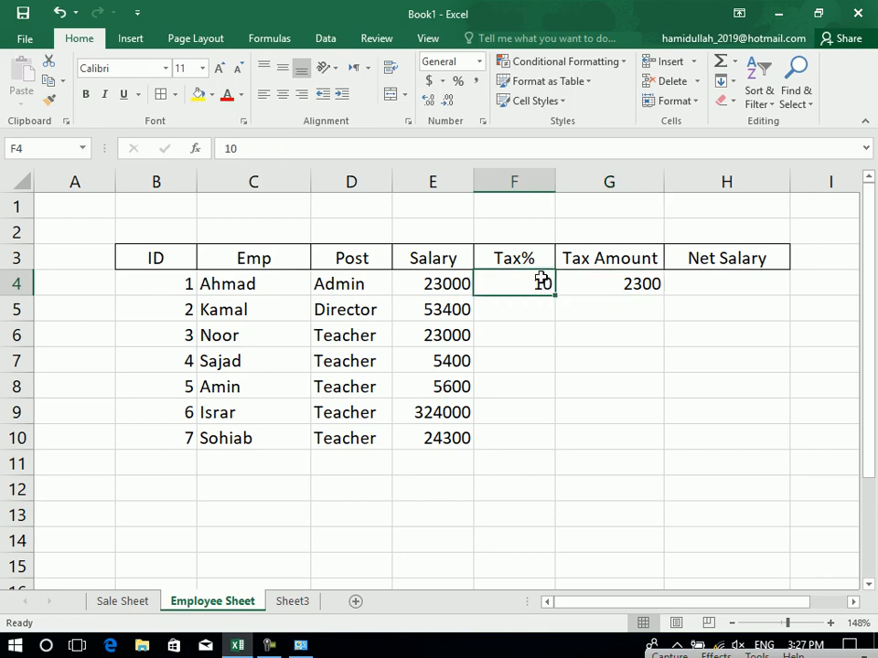
left_click(527, 259)
type("Tax")
key("Return")
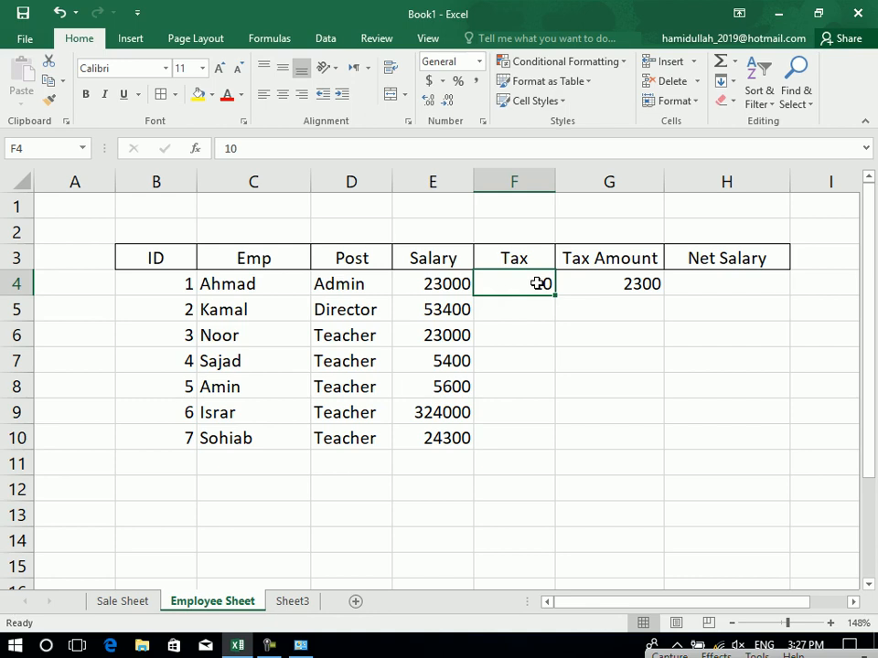
left_click_drag(538, 283, 534, 444)
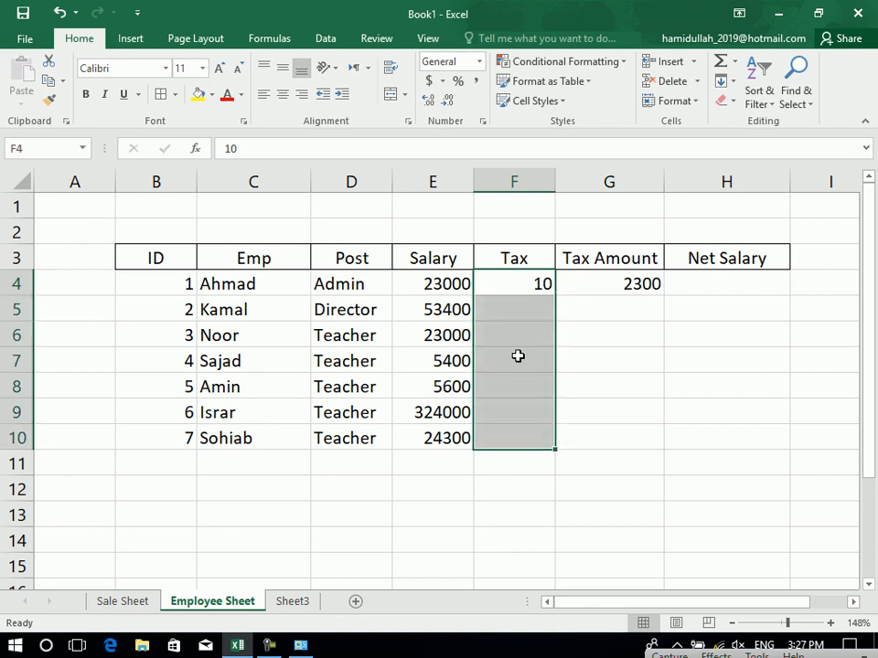
left_click(282, 95)
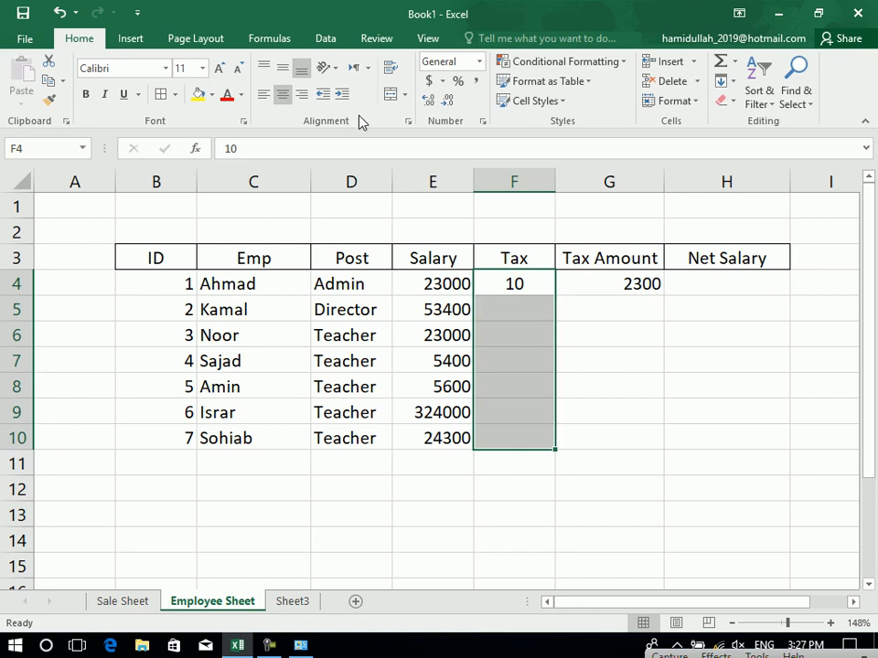
left_click(458, 81)
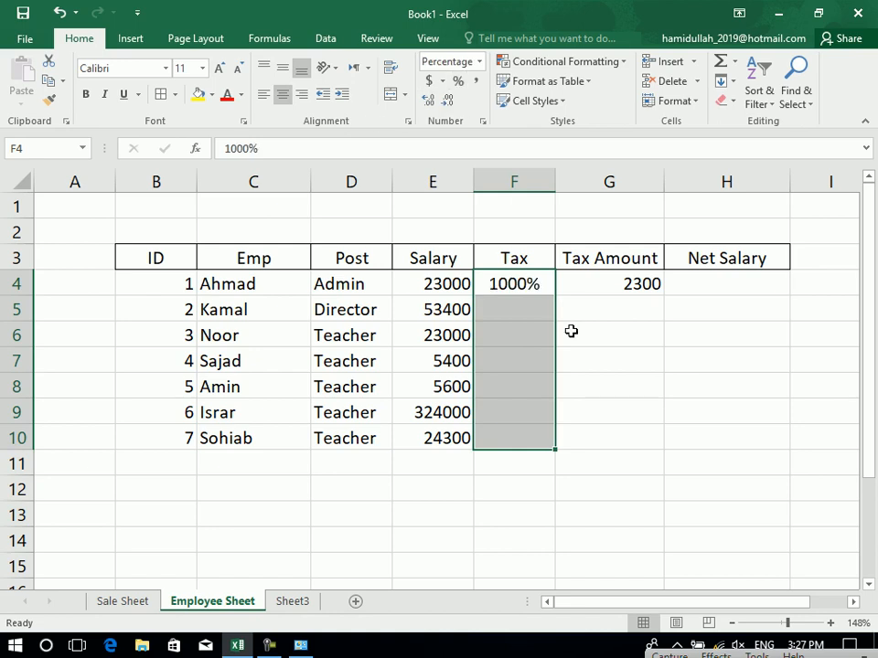
left_click(512, 285)
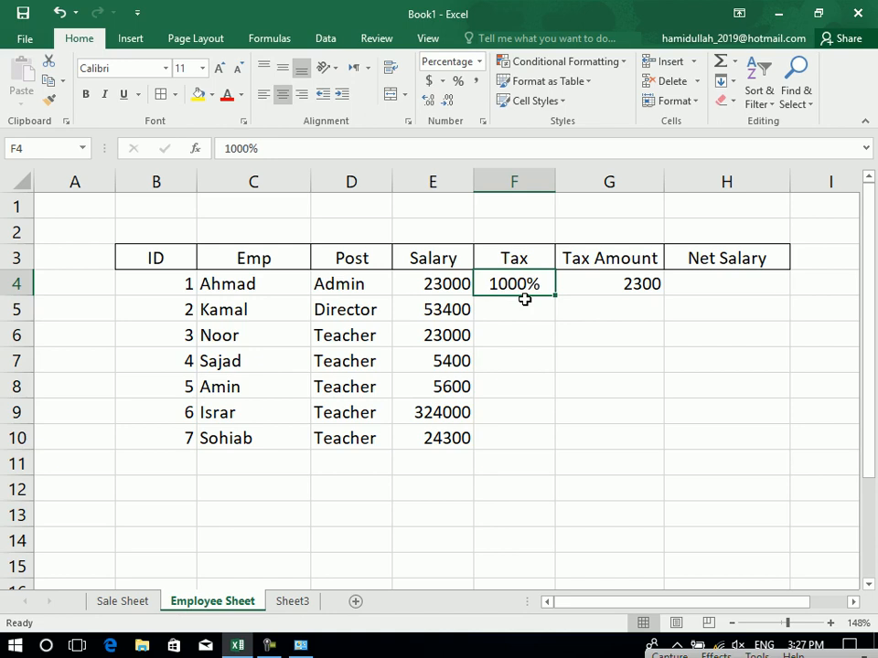
key("Delete")
left_click_drag(525, 290, 538, 453)
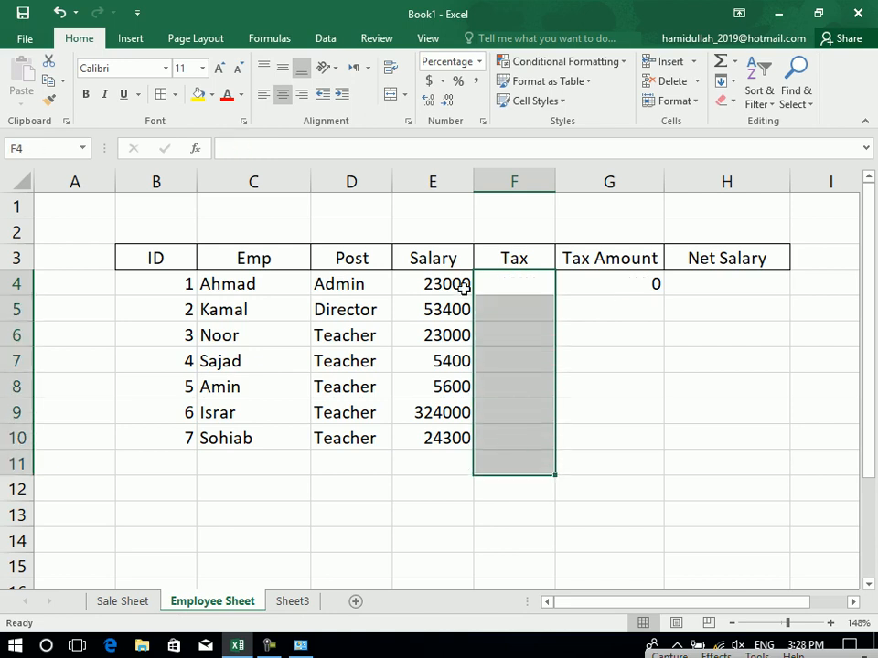
left_click_drag(521, 280, 528, 439)
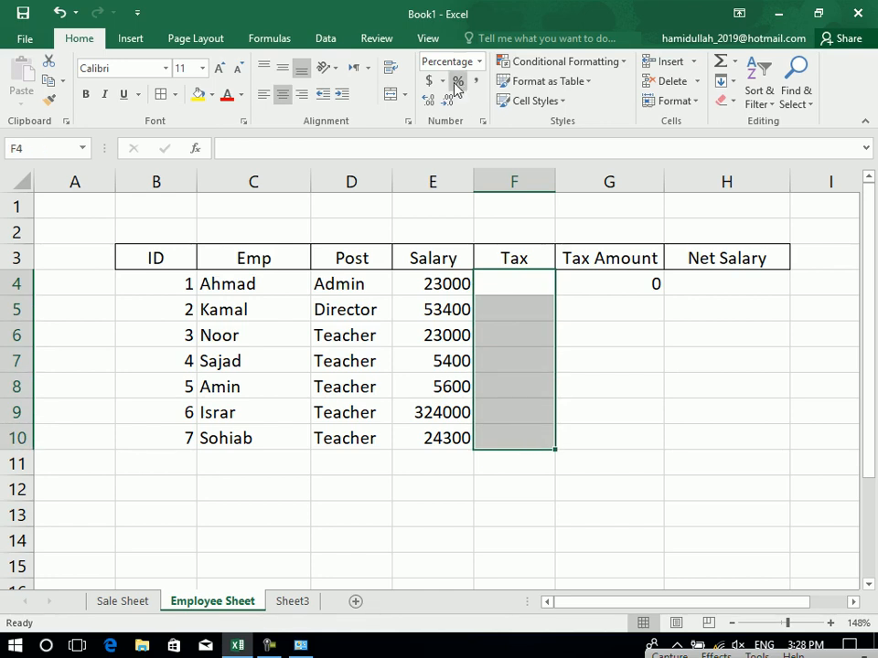
left_click(524, 289)
type("10")
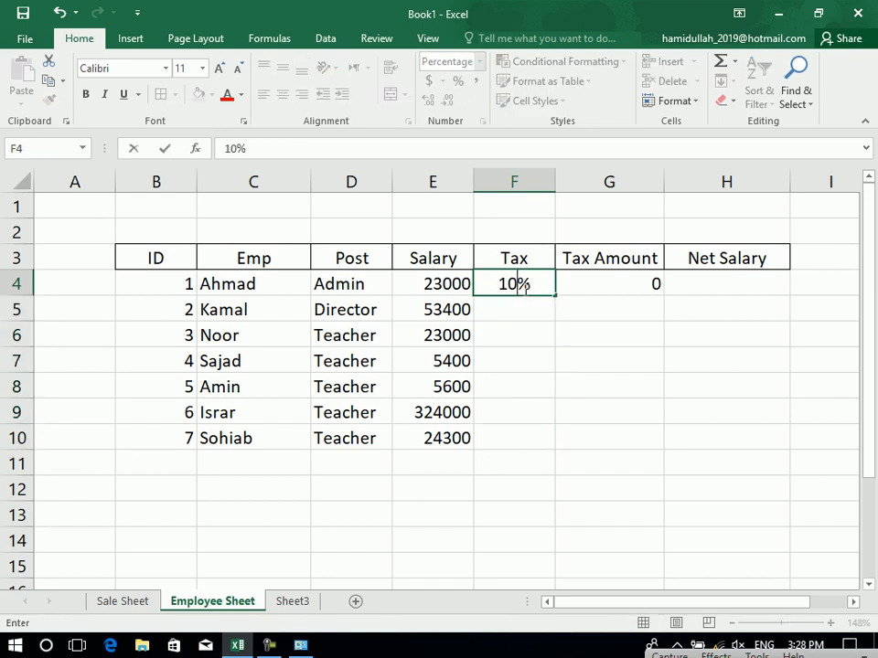
key("Return")
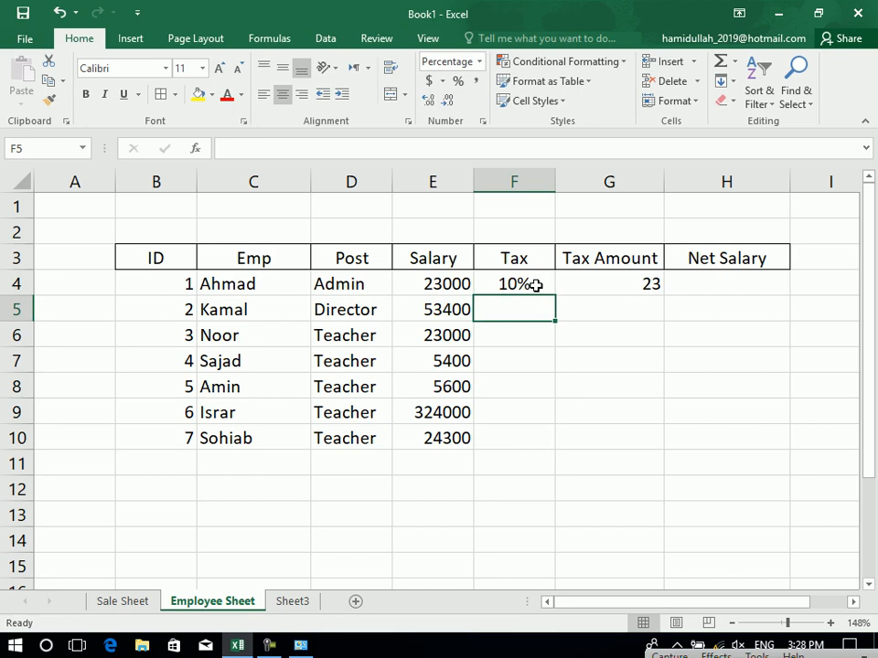
left_click(534, 285)
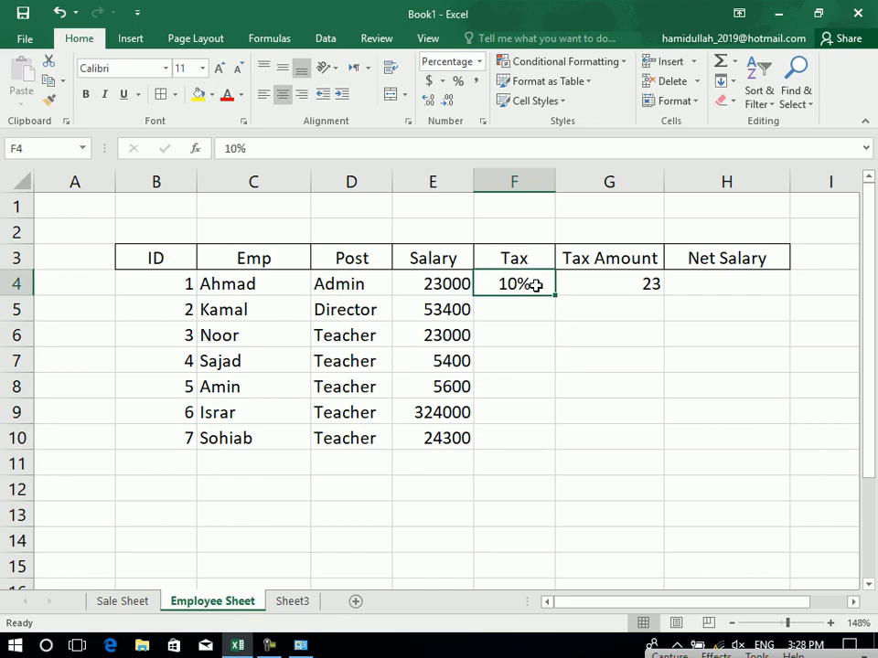
left_click(616, 289)
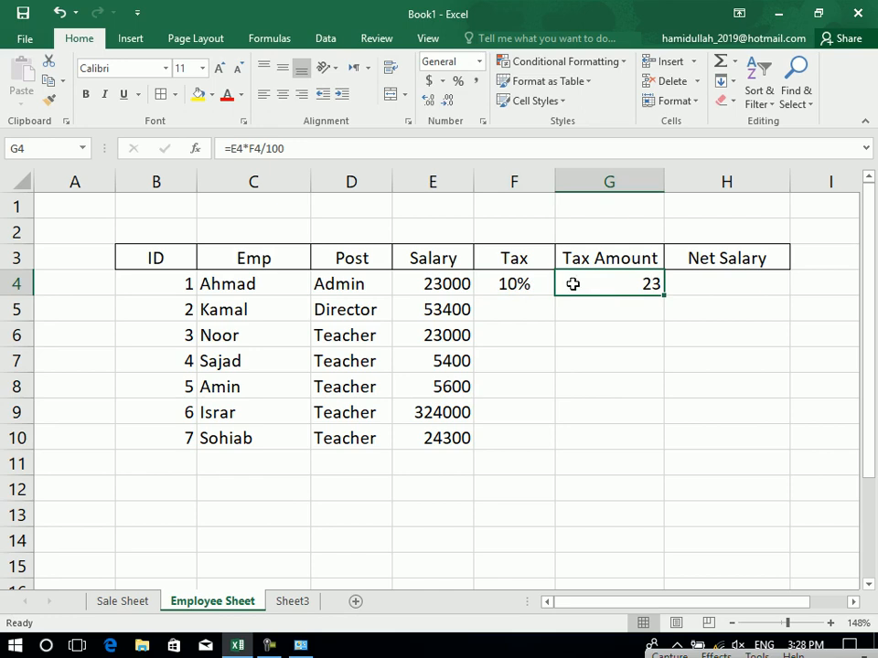
left_click(528, 282)
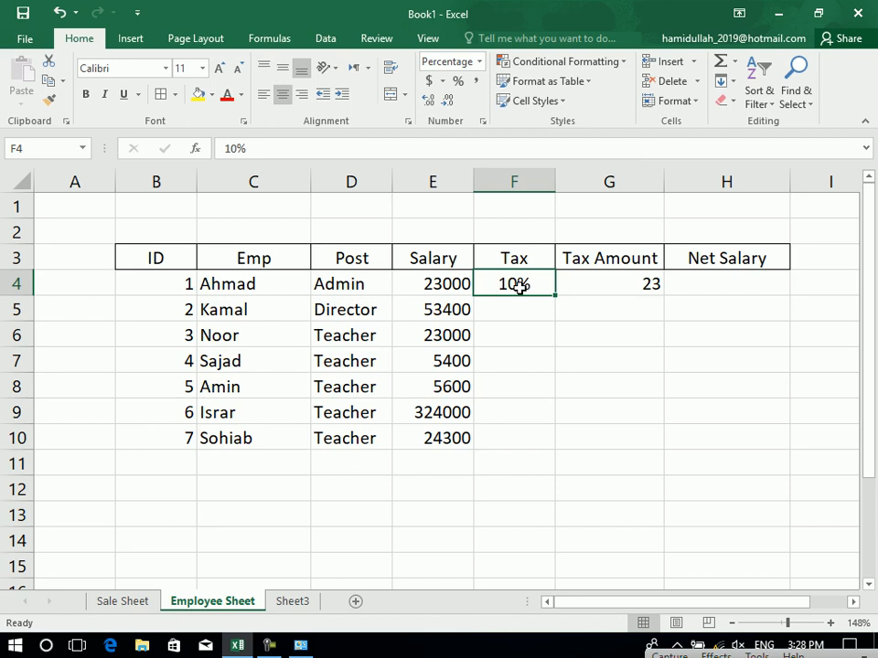
Enter 0.1 in cell D1 above the table, then compare it with F4's rate.
left_click(344, 203)
type("0.1")
key("Return")
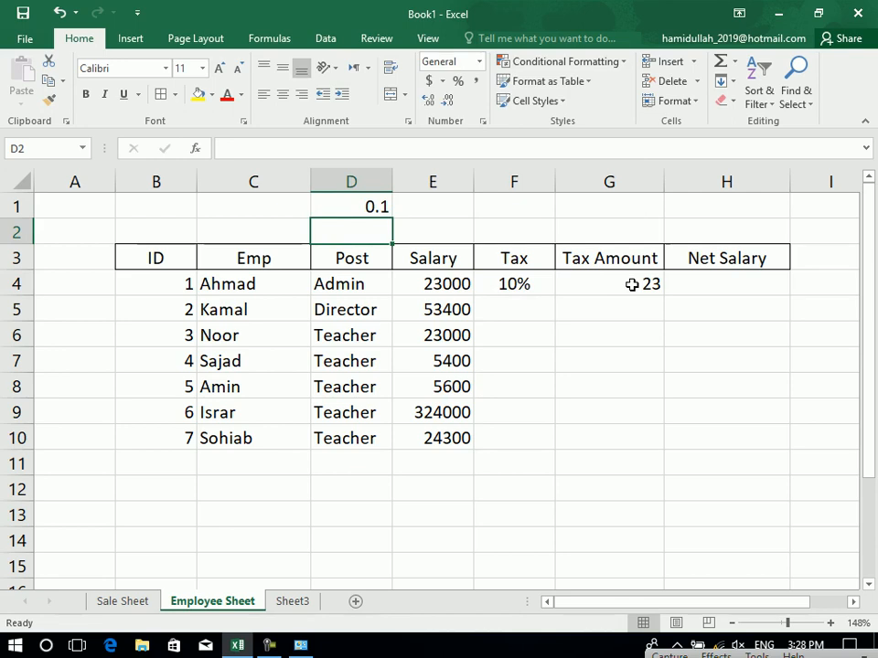
left_click(515, 287)
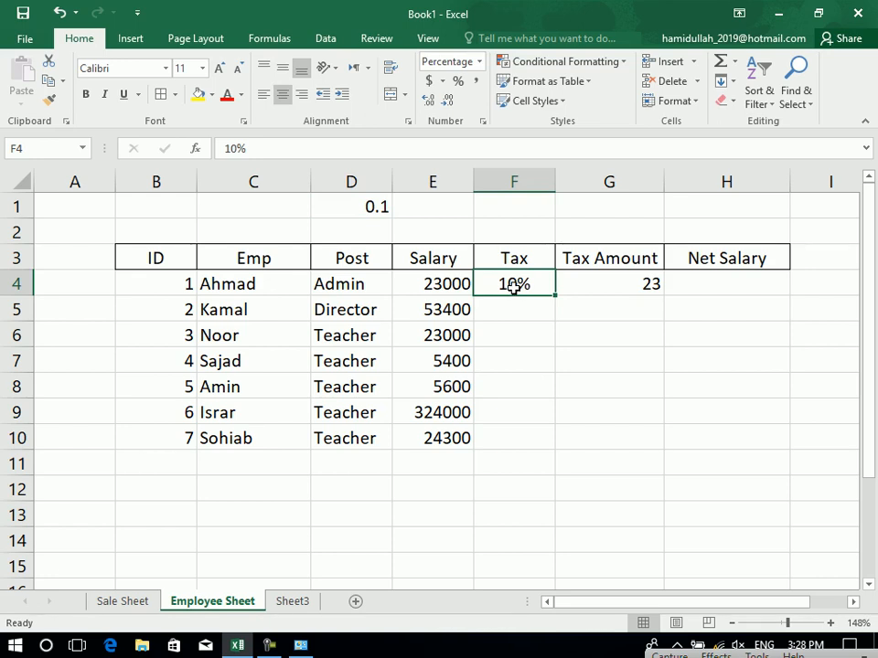
Clear the tax rates in F4:F10 and re-enter 10 in F4.
left_click_drag(514, 286, 522, 444)
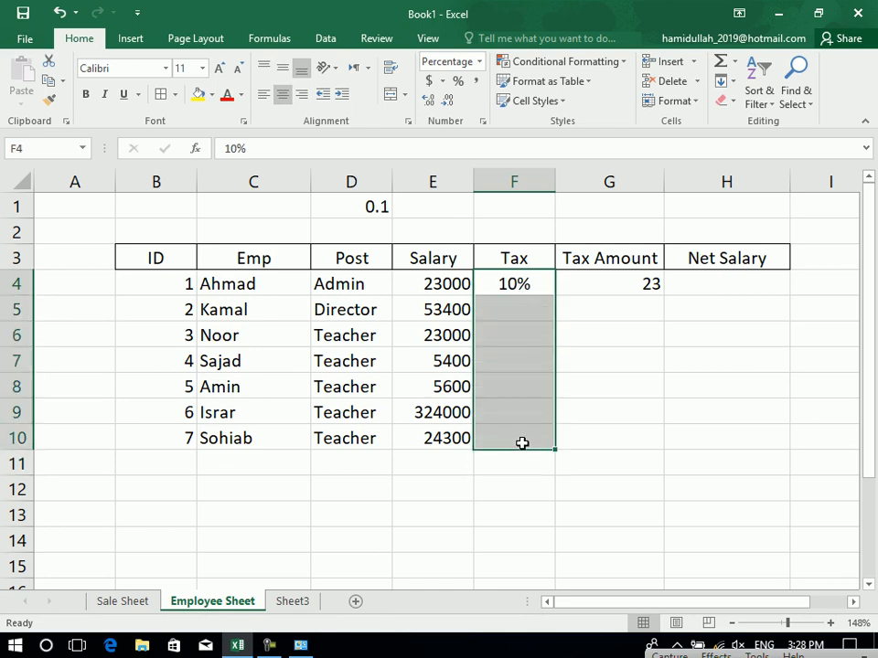
key("Delete")
left_click(496, 282)
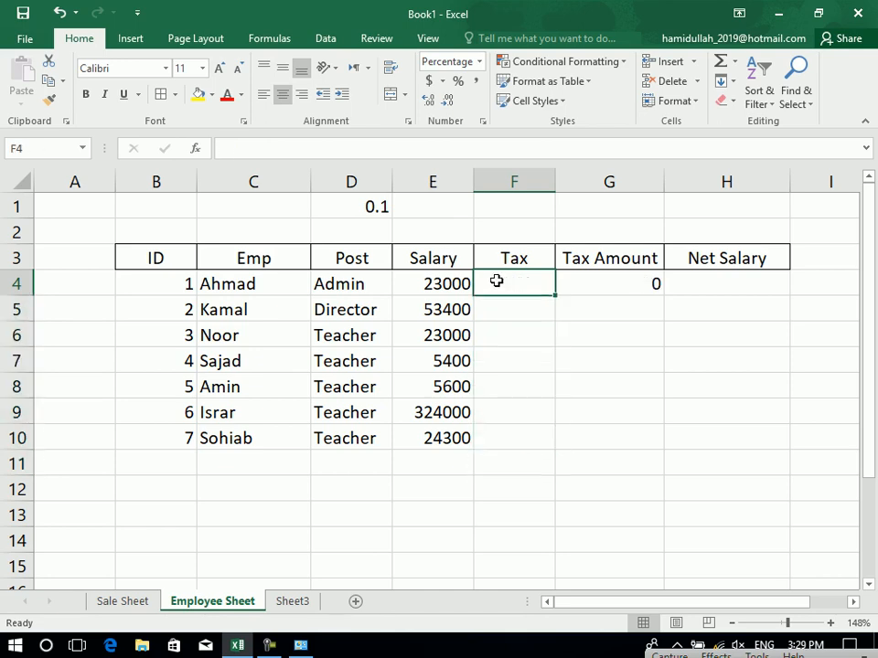
type("10")
key("Return")
left_click(523, 289)
Switch F4:F10 to General number format and type 10 into F4 again.
left_click_drag(523, 289, 509, 438)
left_click(479, 61)
left_click(483, 94)
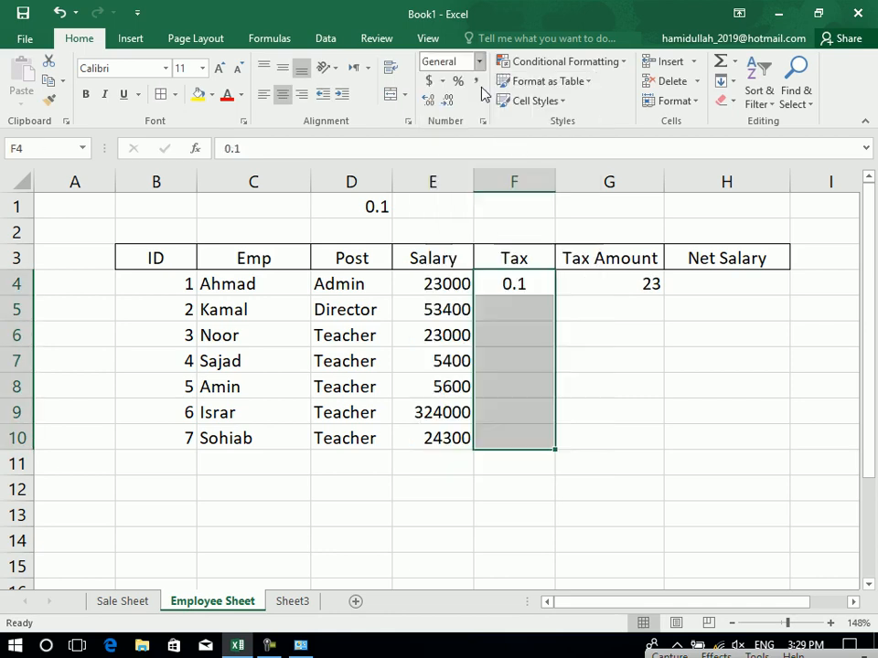
key("Up")
key("Down")
key("Delete")
type("10")
key("Return")
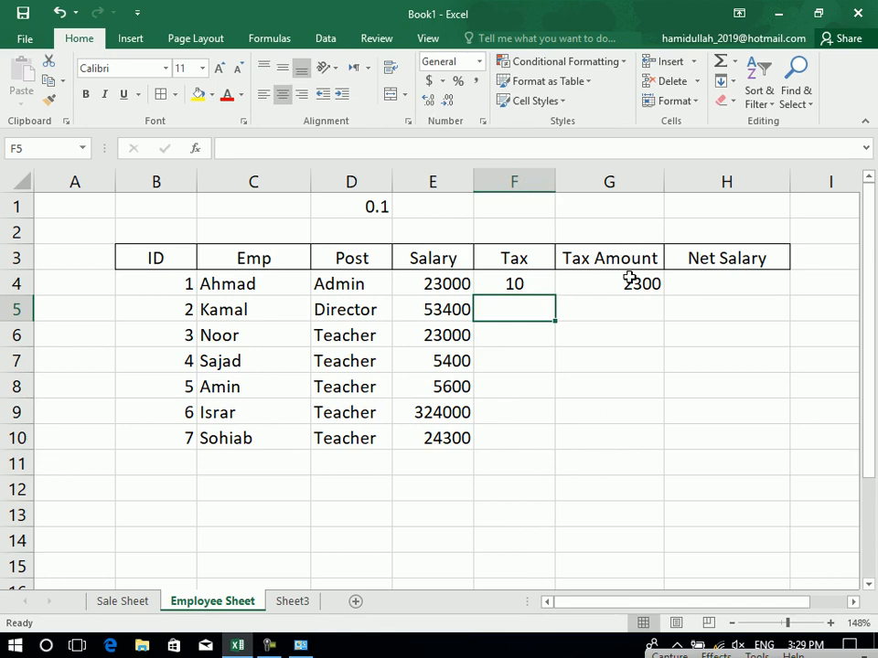
Apply Percentage format to the tax cells and re-enter 10 so F4 shows 10%.
left_click(507, 284)
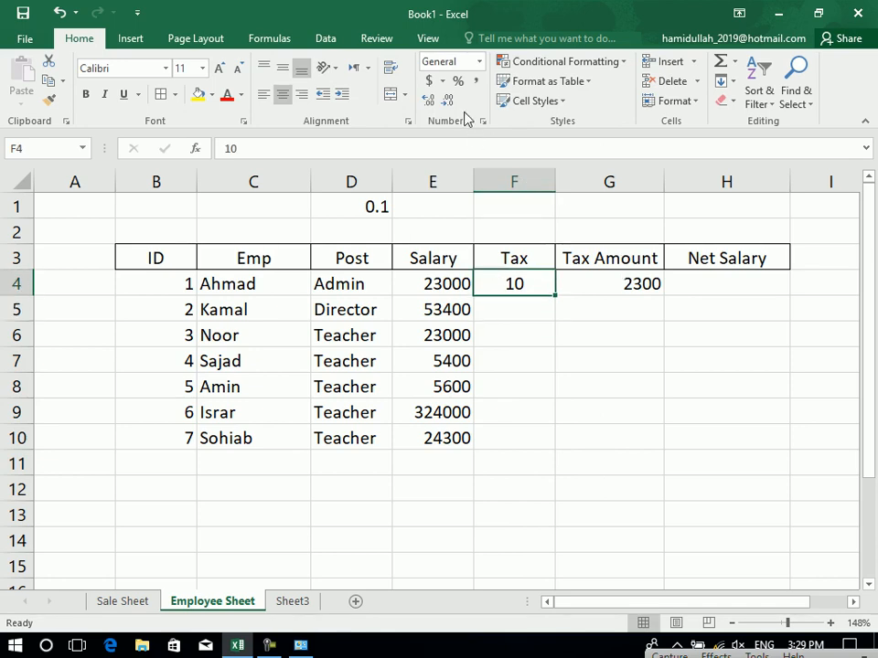
left_click(457, 81)
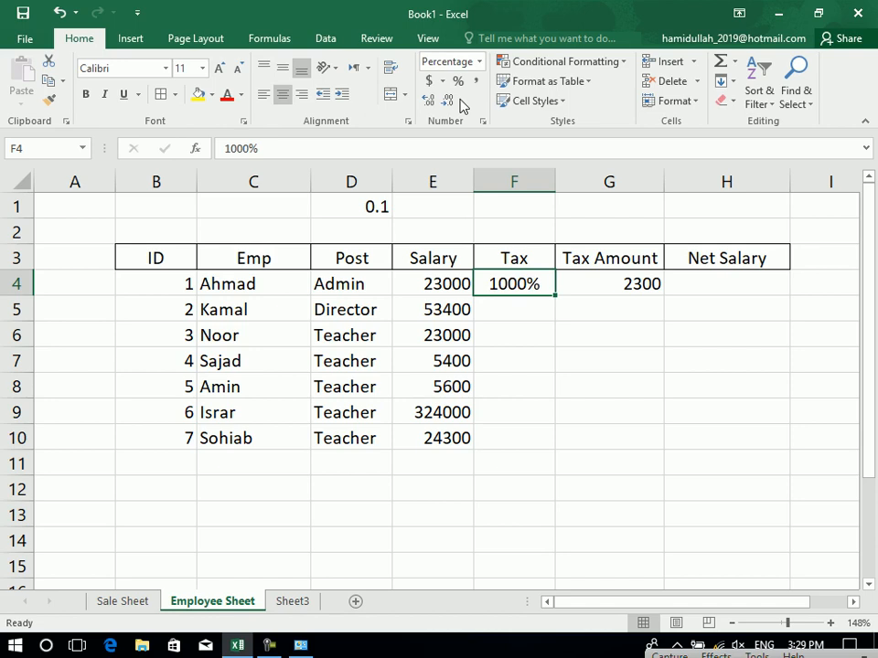
key("Delete")
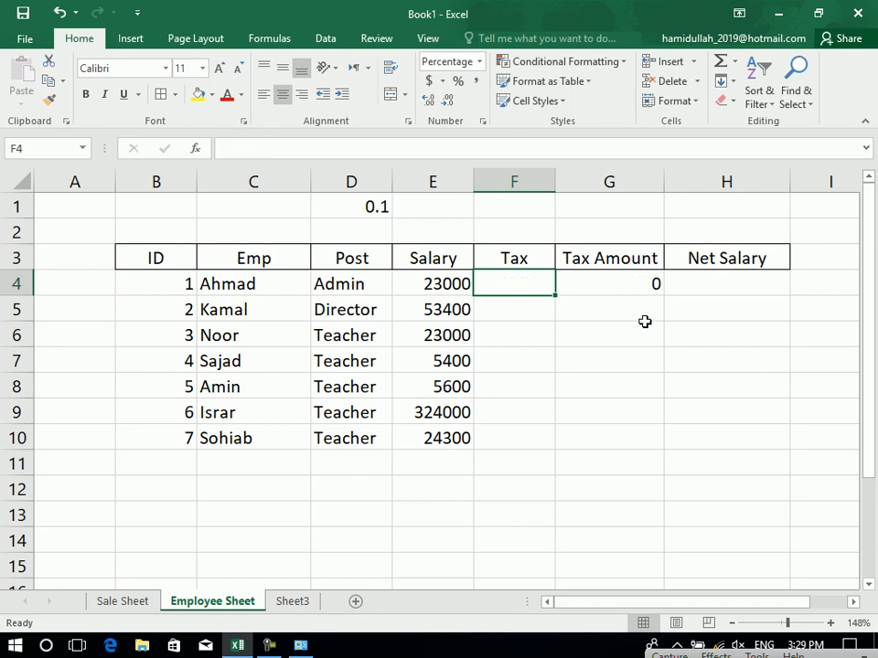
left_click_drag(518, 293, 520, 437)
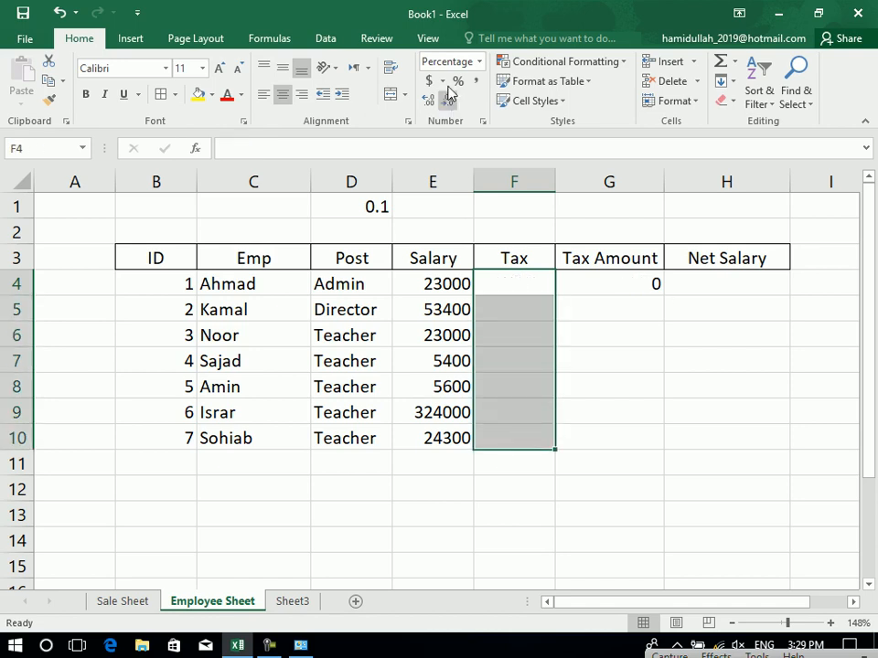
left_click(507, 280)
type("10")
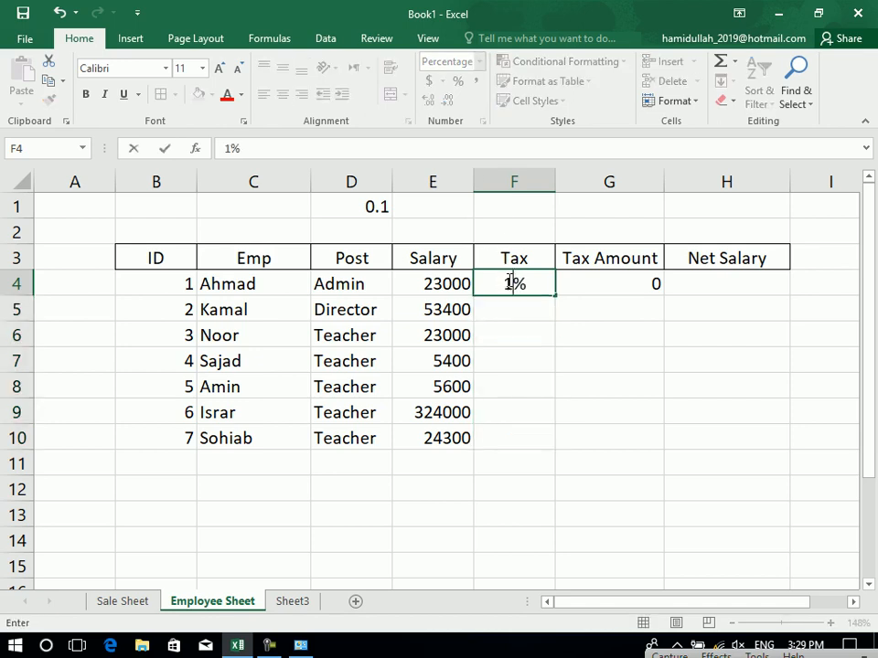
key("Return")
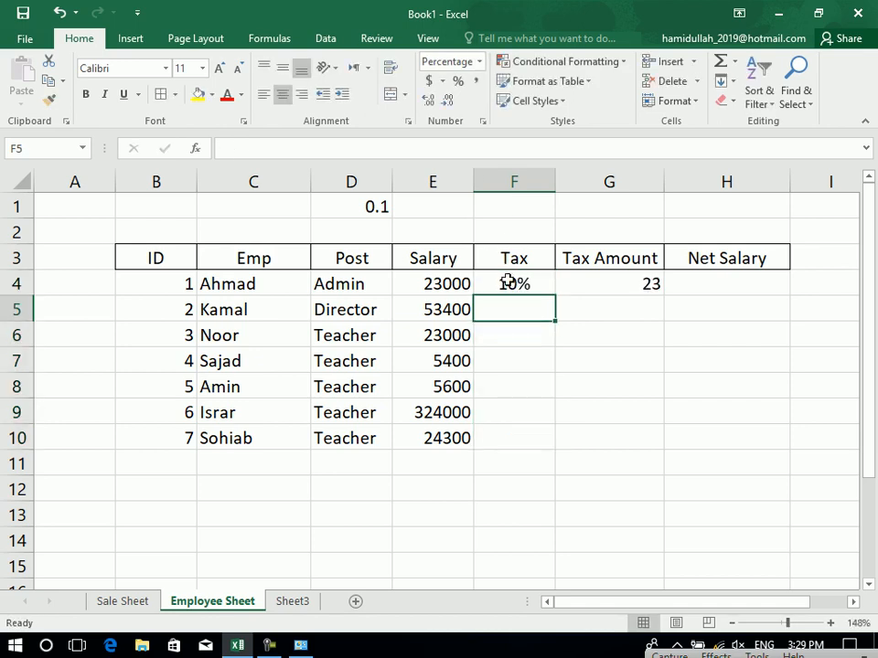
left_click(507, 283)
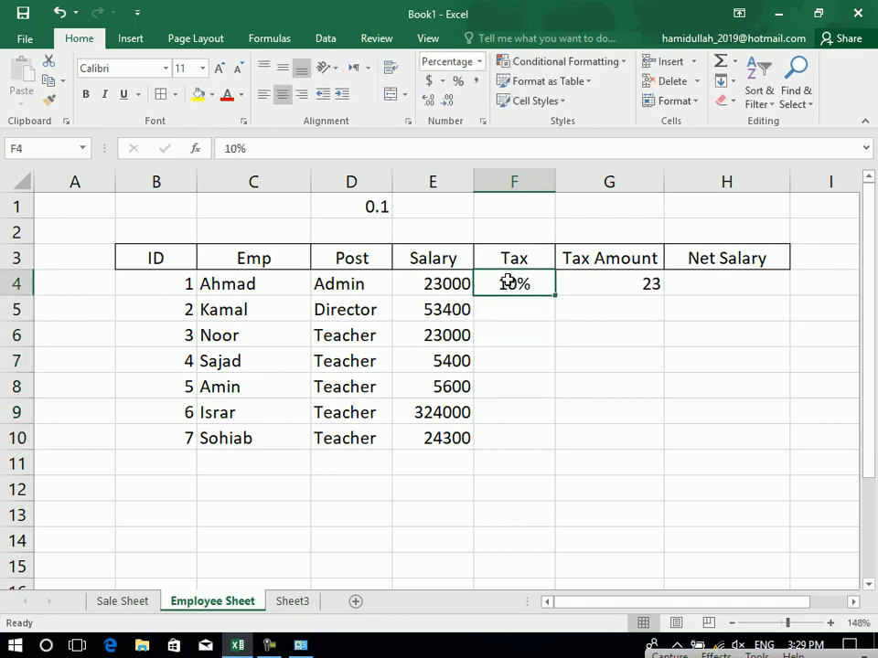
left_click(633, 288)
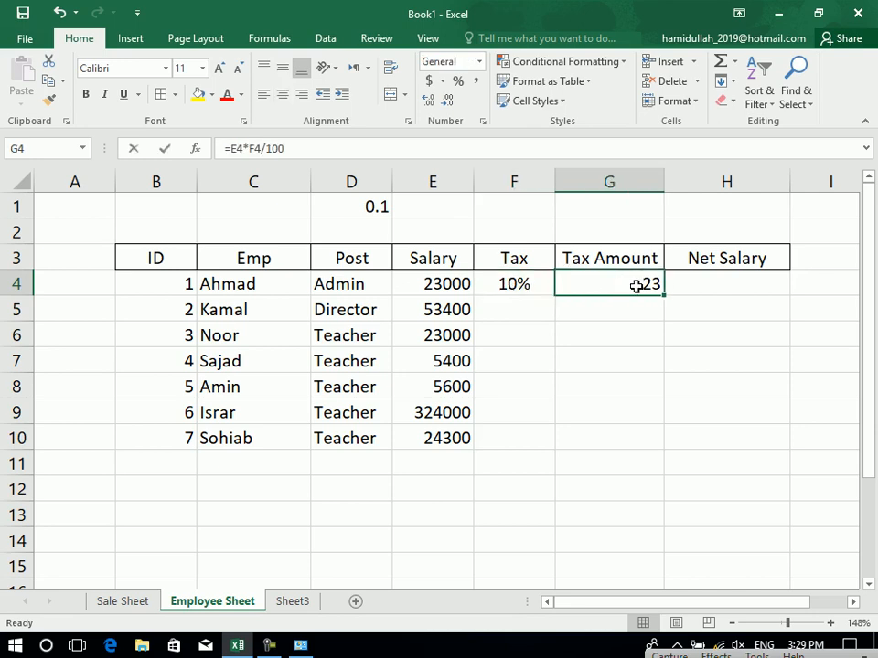
Append *100 to G4's formula, making it =E4*F4/100*100 so it shows 2300.
double_click(652, 287)
type("*")
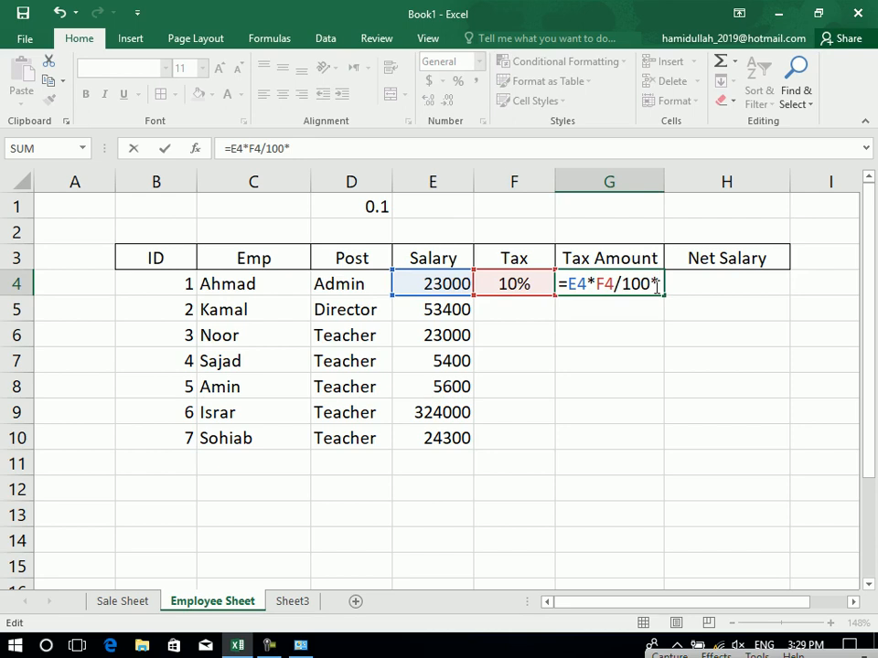
type("100")
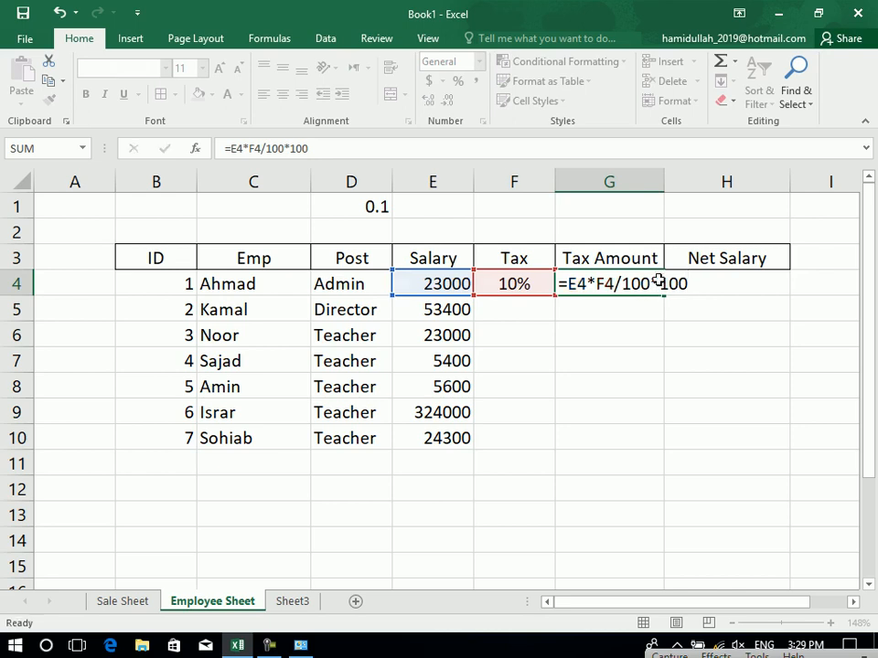
key("Return")
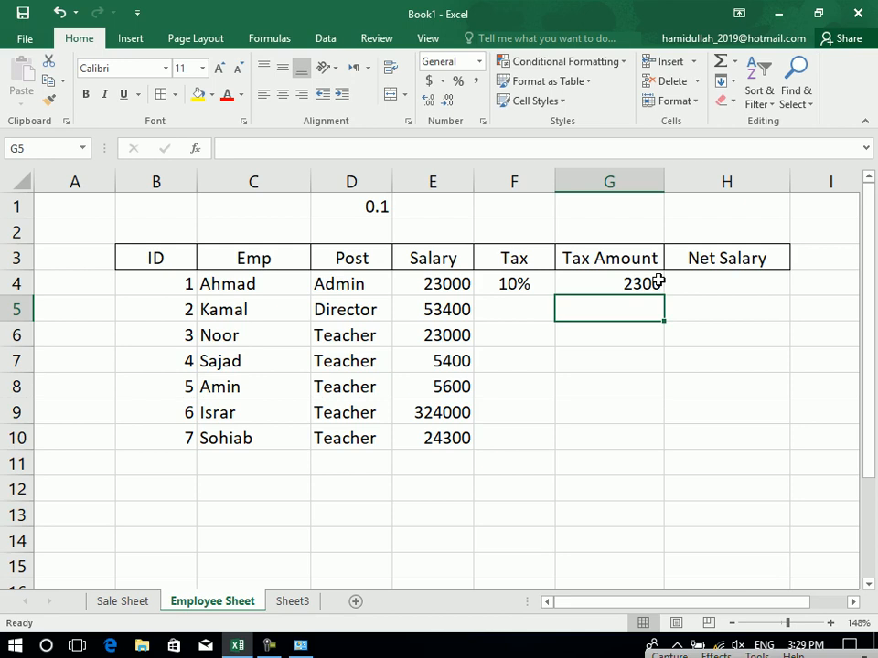
left_click(657, 282)
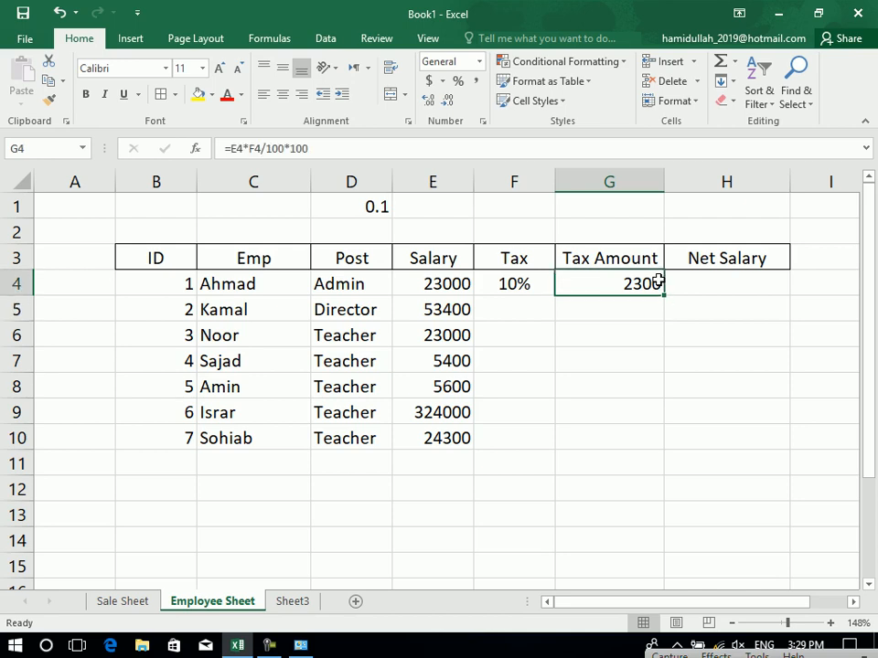
left_click(526, 288)
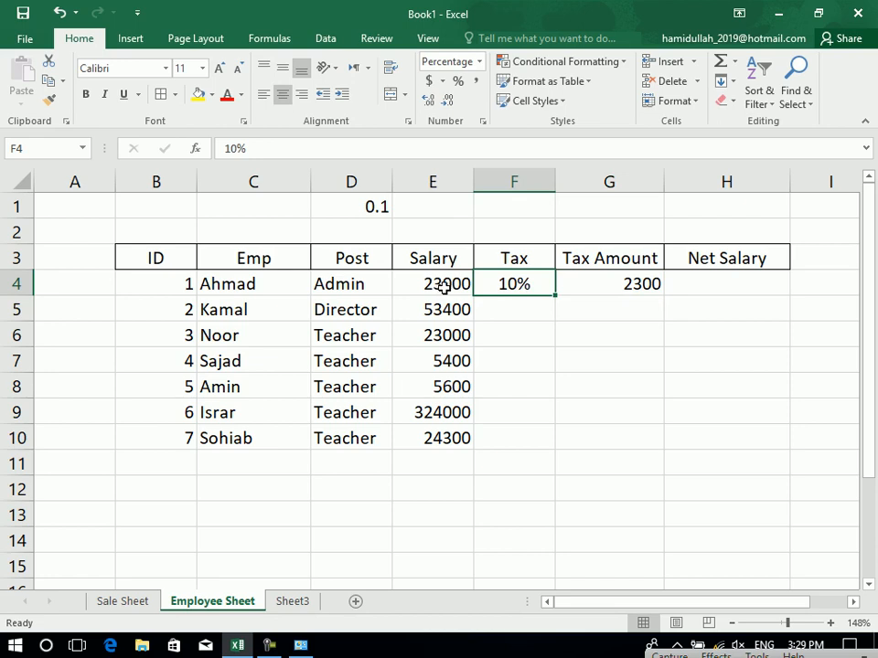
Fill the Tax Amount formula down to G10 and enter tax rates 5, 3, 2 in F5:F7.
left_click_drag(655, 285, 636, 440)
key("ctrl+d")
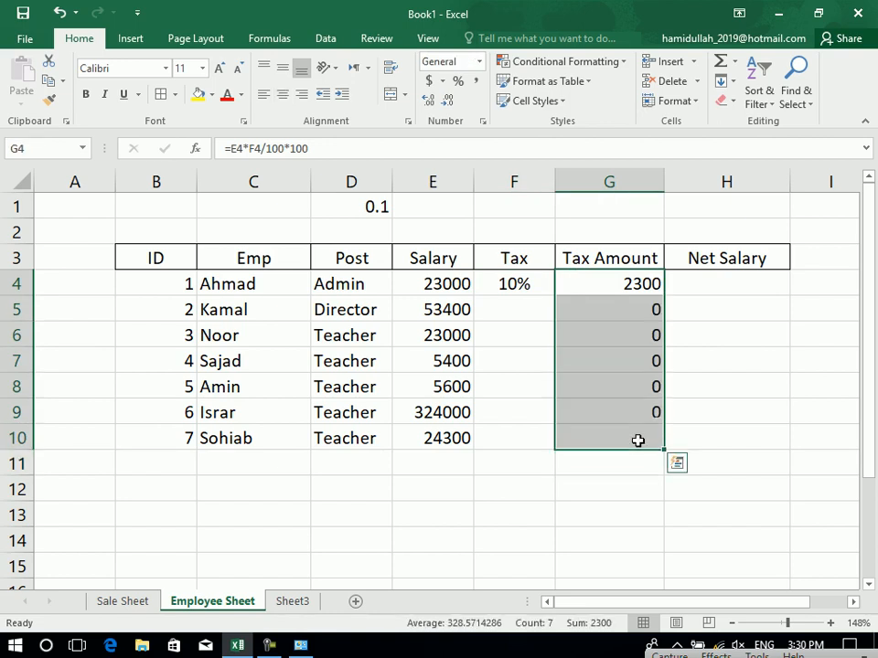
left_click(522, 309)
type("5")
key("Return")
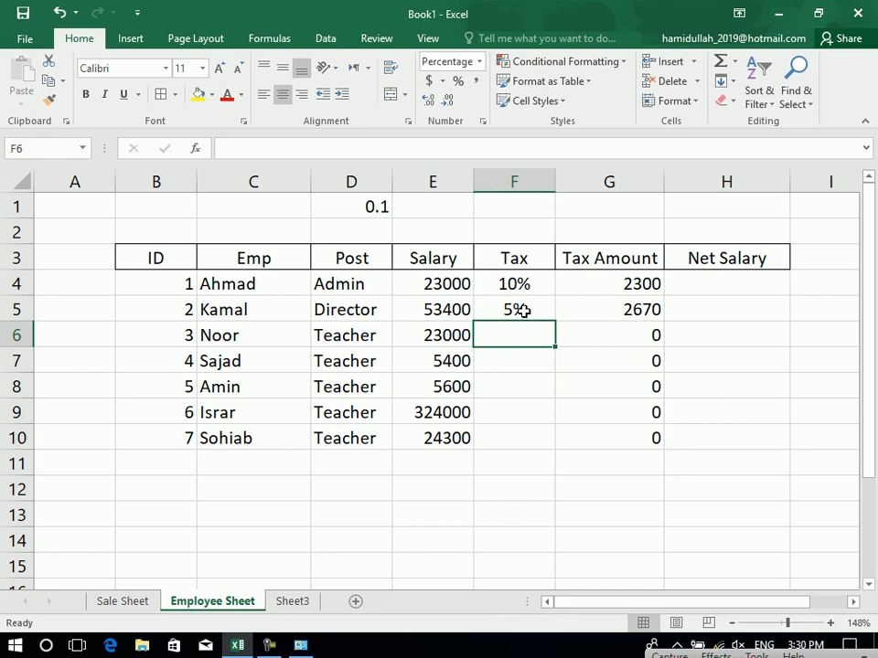
type("3")
key("Return")
type("2")
key("Return")
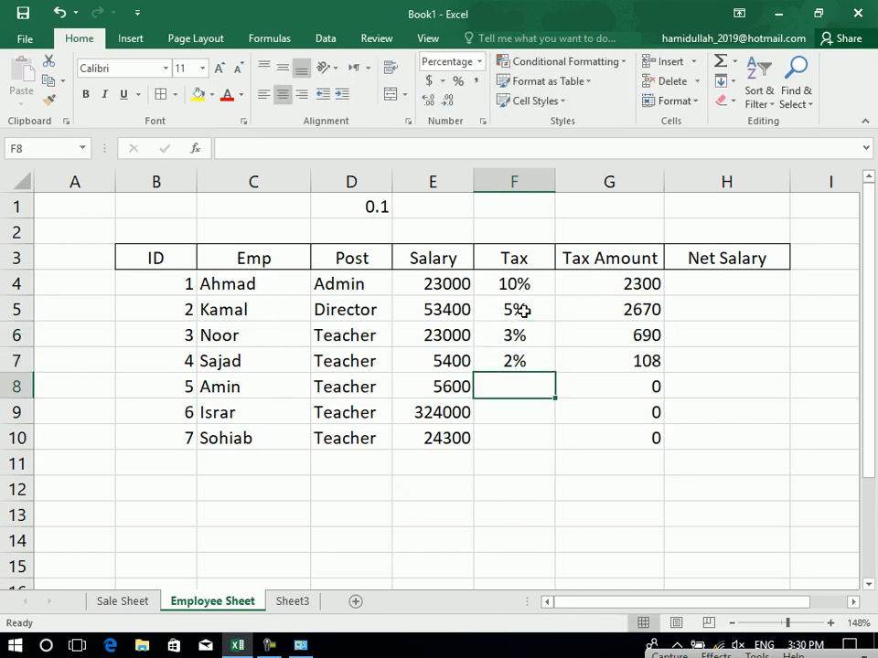
Enter tax rates 5, 10, 20 in F8:F10 and review the G4 formula.
type("5")
key("Return")
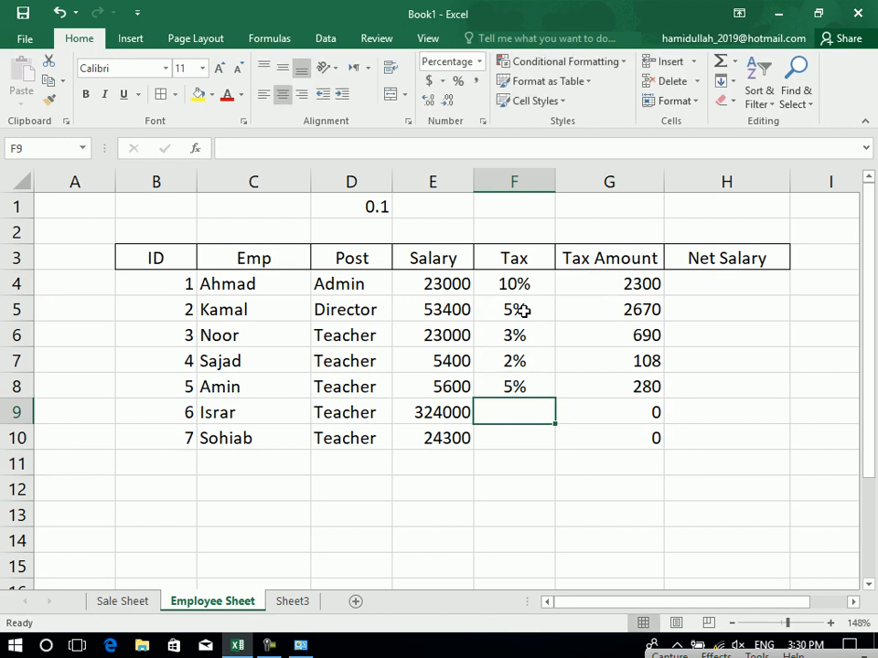
type("10")
key("Return")
type("20")
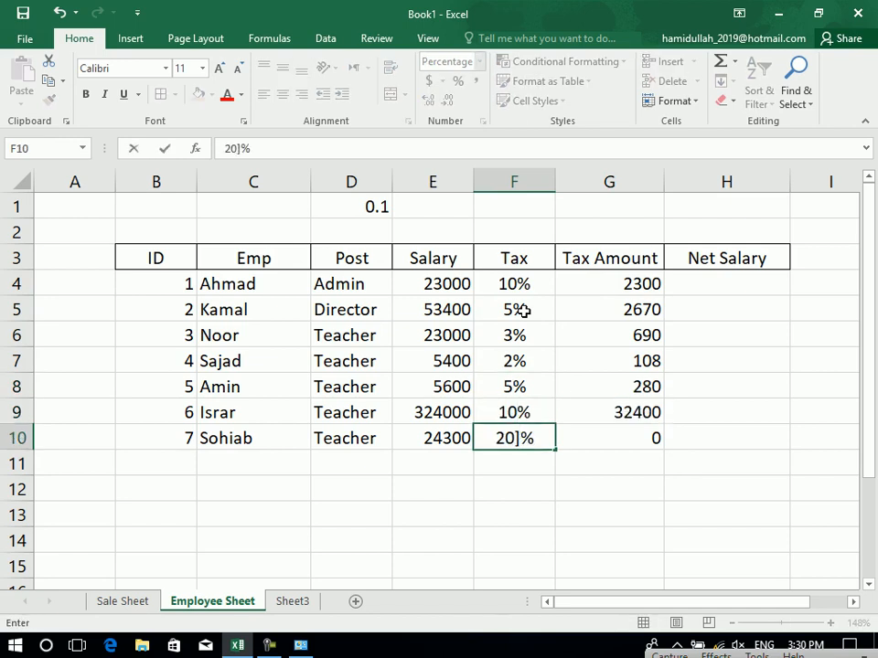
key("Return")
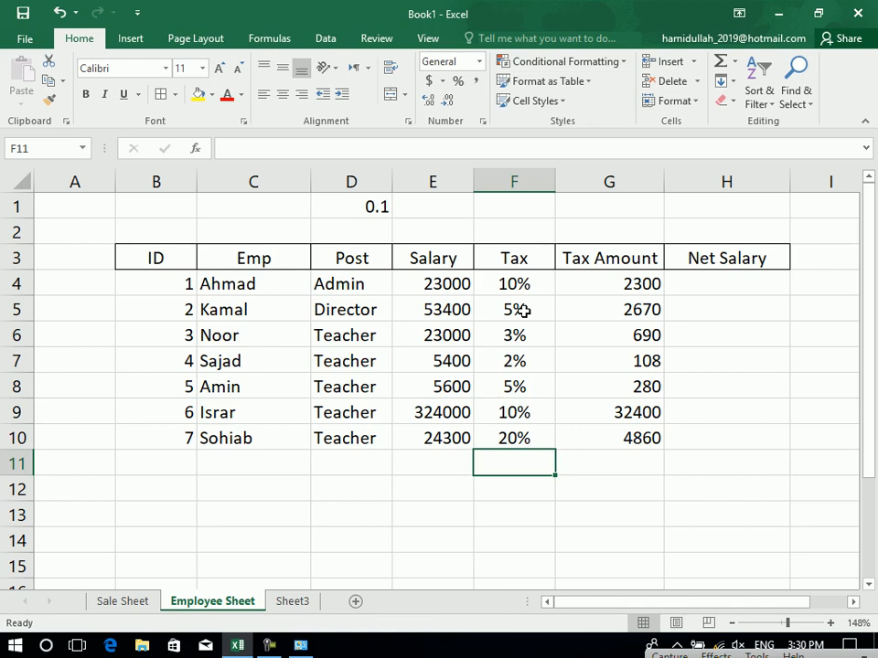
left_click_drag(512, 284, 514, 422)
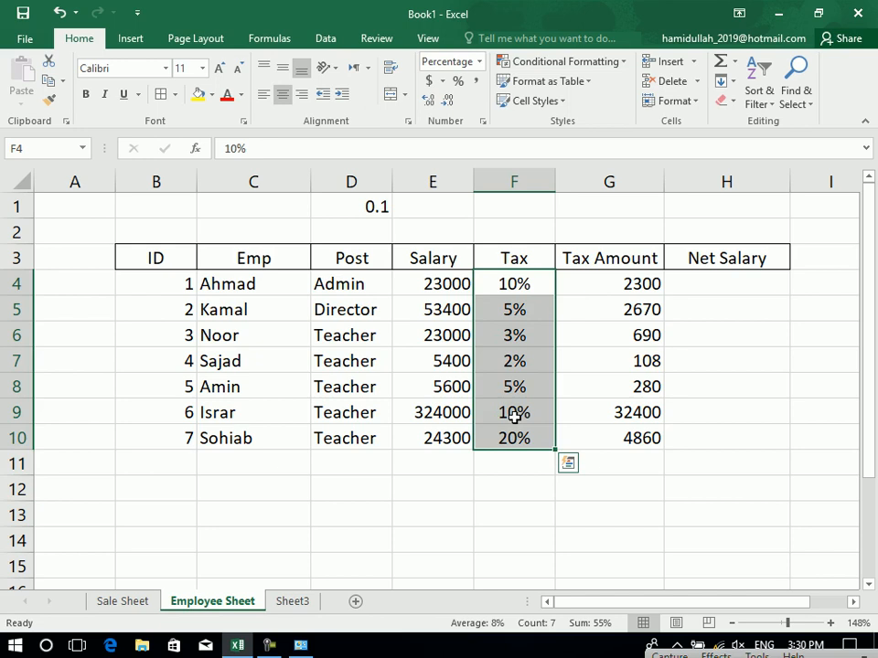
double_click(646, 284)
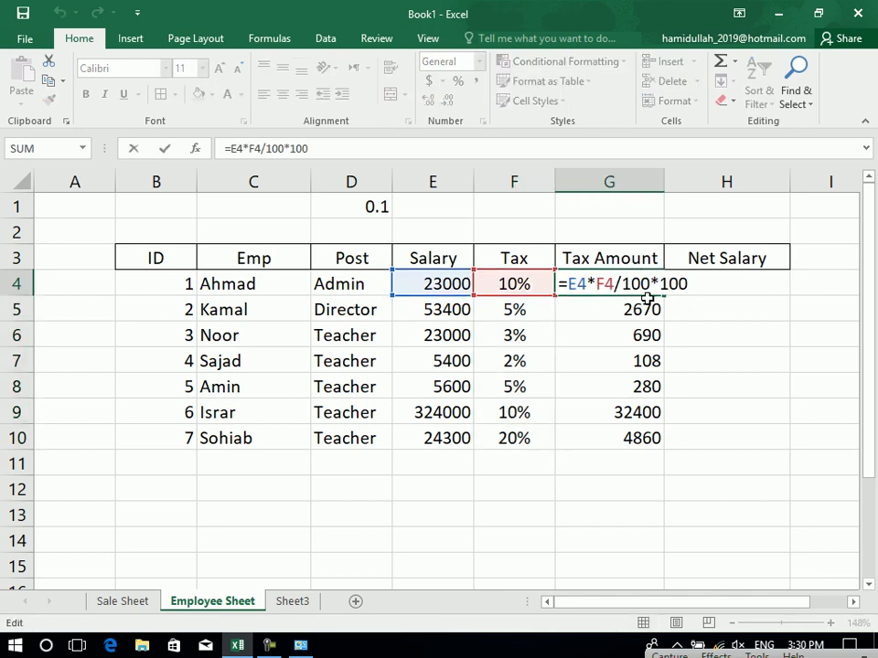
key("Return")
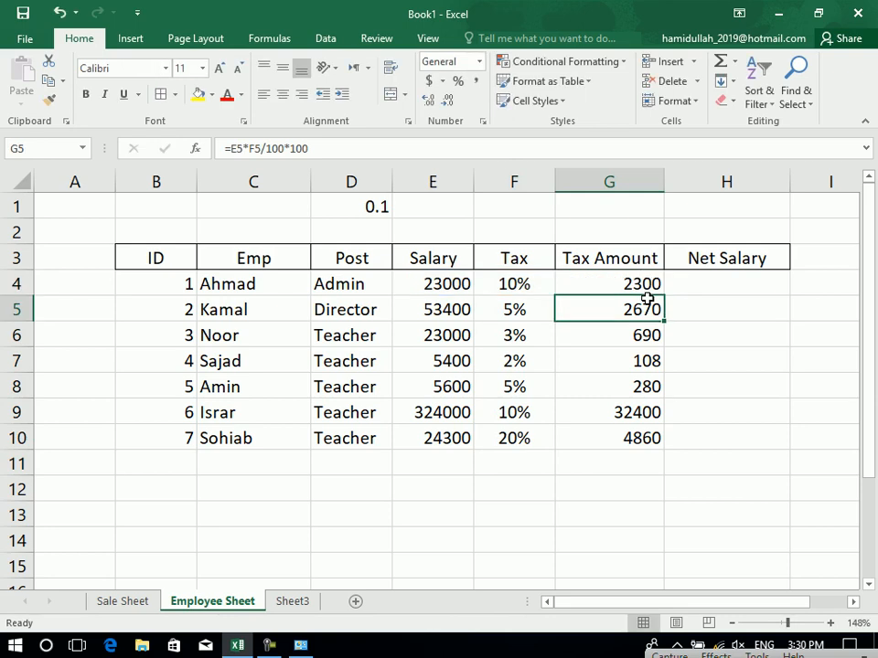
left_click(533, 285)
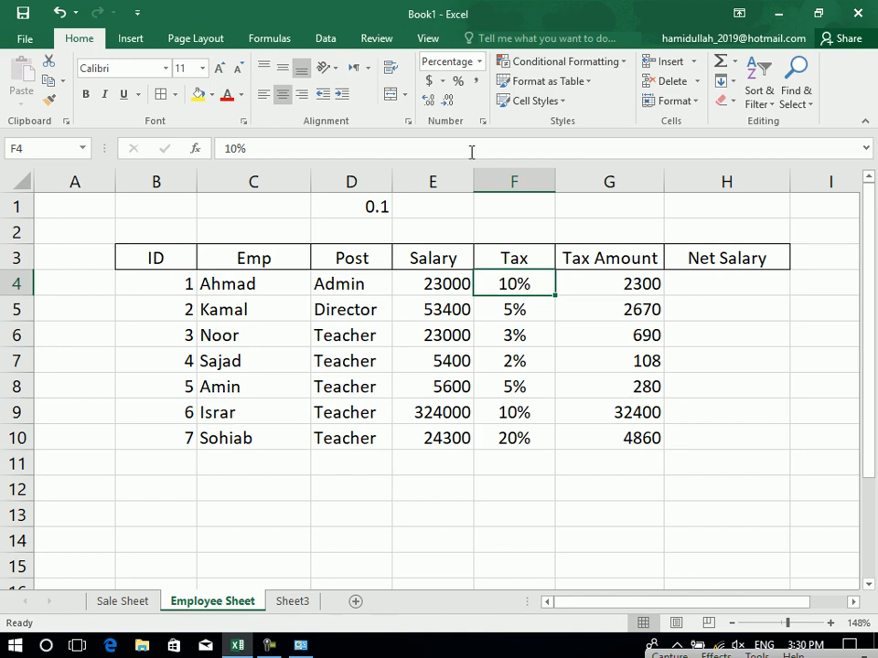
left_click(459, 84)
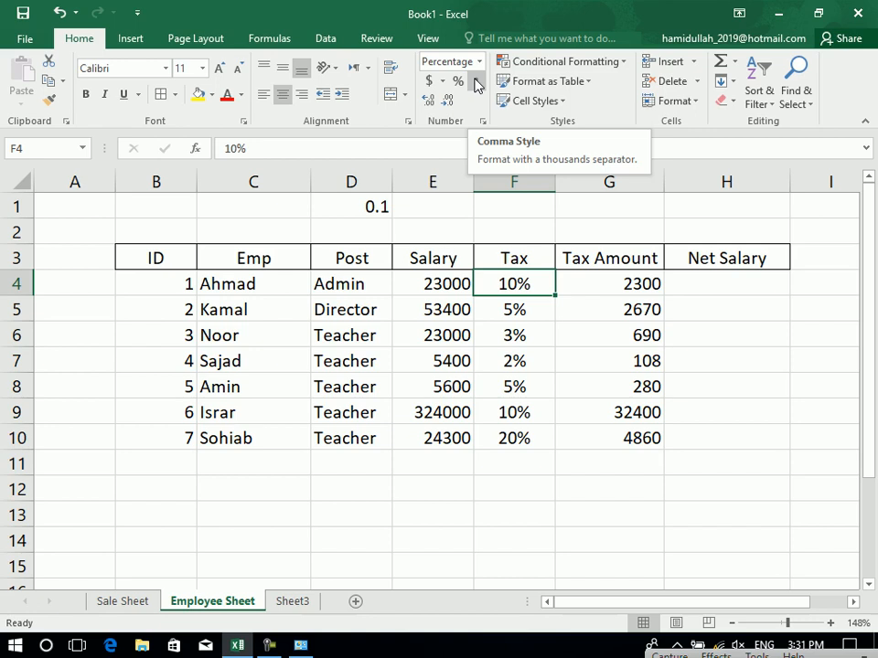
left_click_drag(457, 289, 435, 443)
Apply Comma Style to the salaries in E4:E10, e.g. 23,000.00 and 324,000.00.
left_click(477, 80)
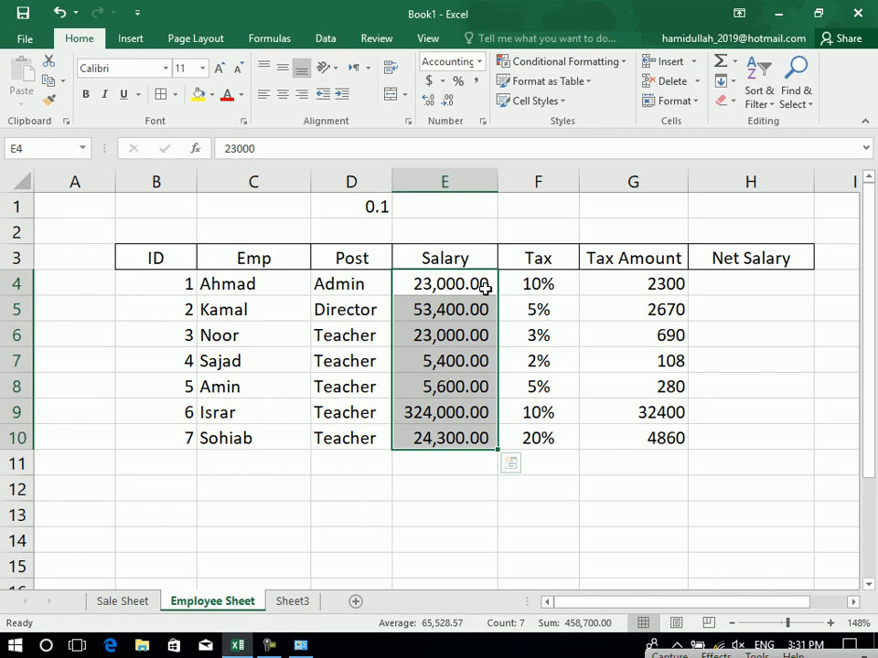
left_click(258, 41)
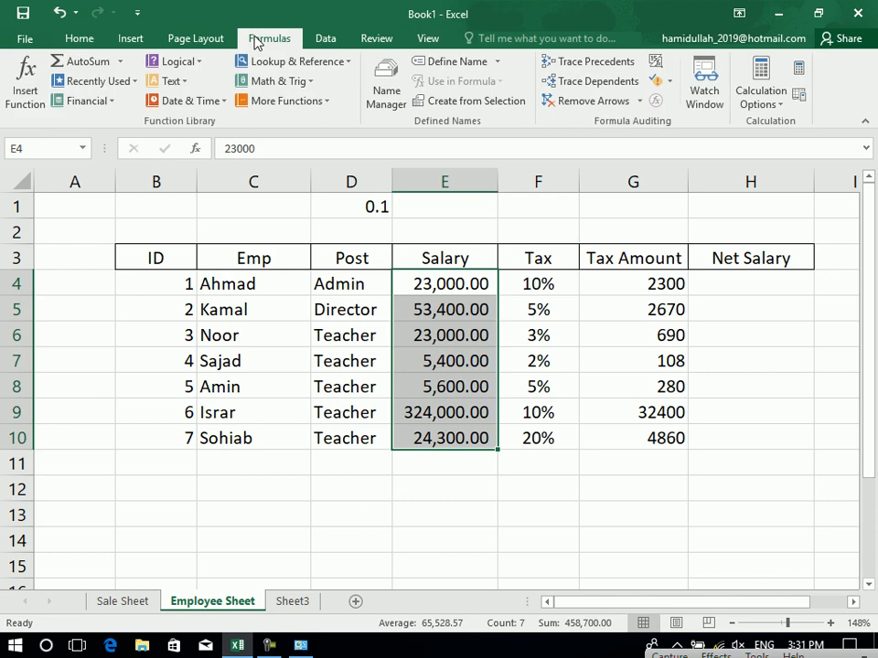
left_click(88, 44)
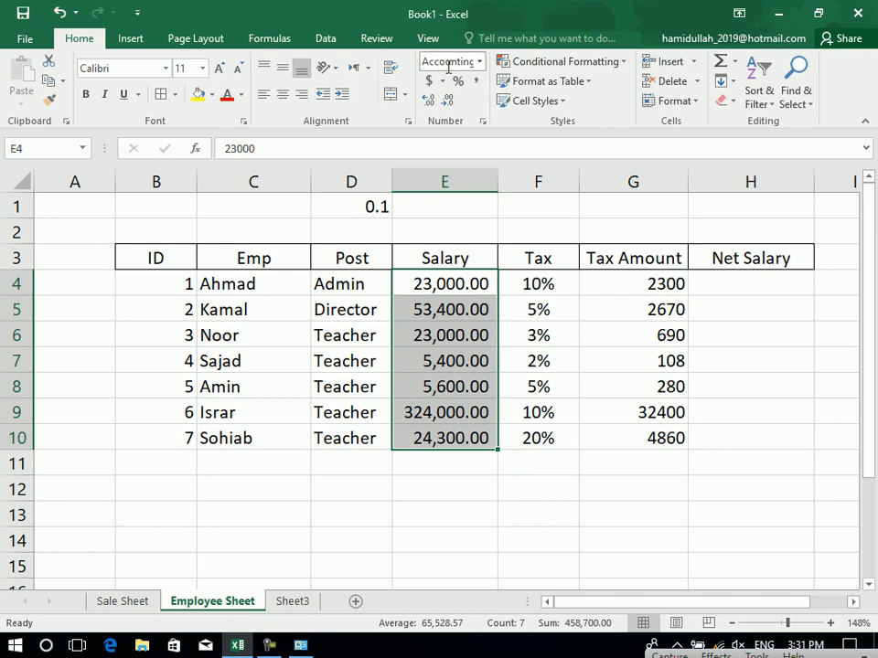
left_click(478, 62)
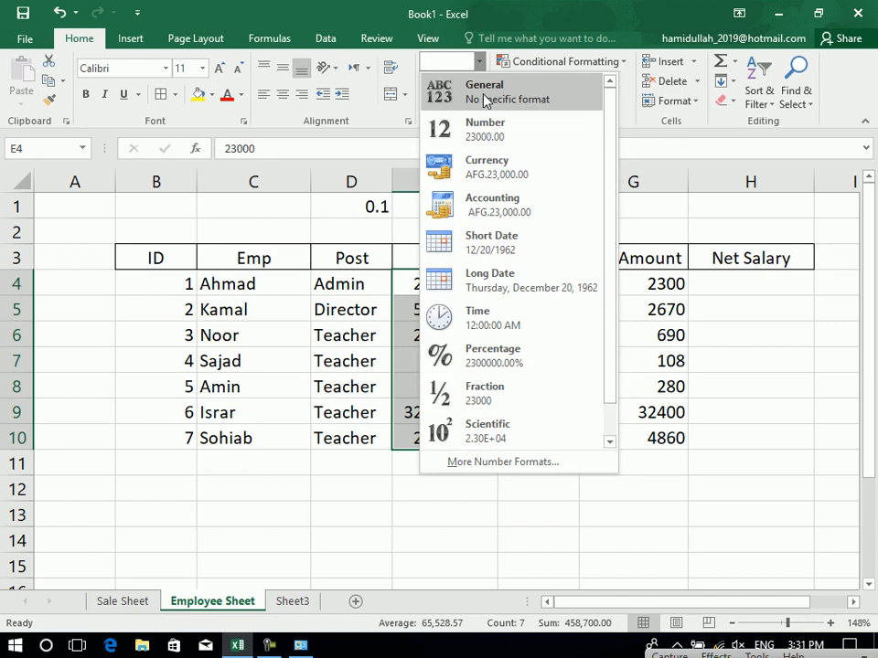
left_click(484, 98)
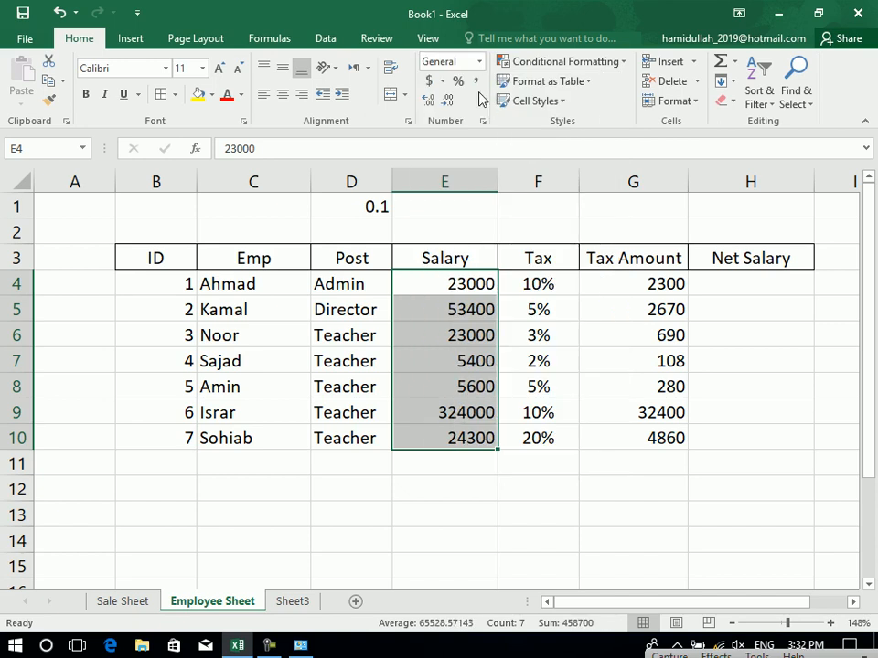
left_click(475, 82)
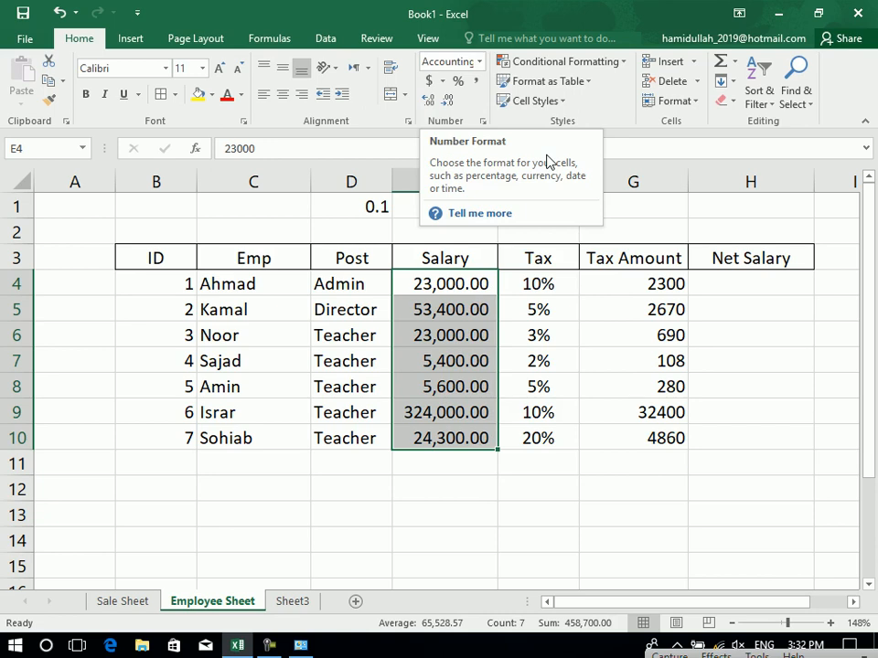
left_click(479, 64)
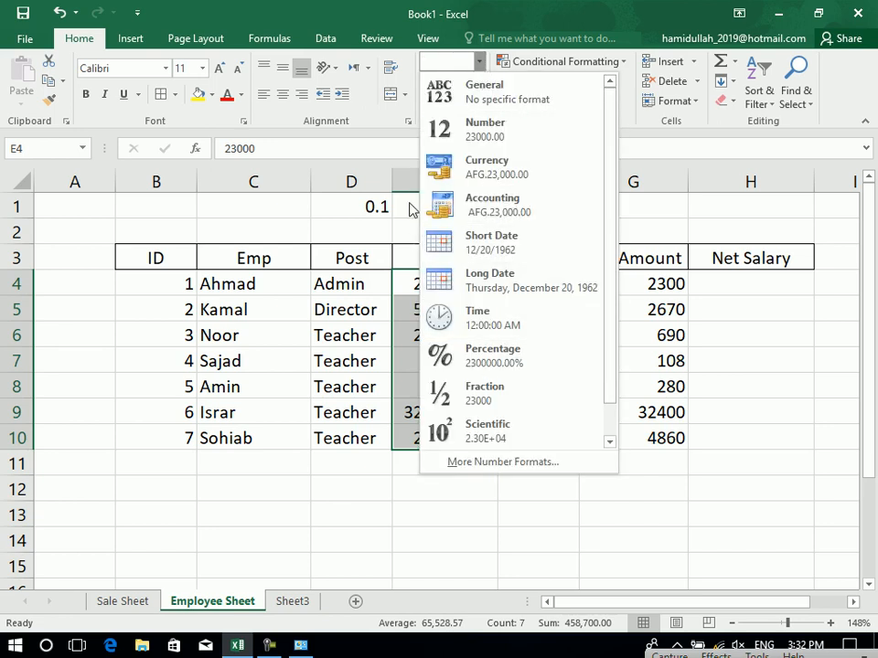
left_click(382, 139)
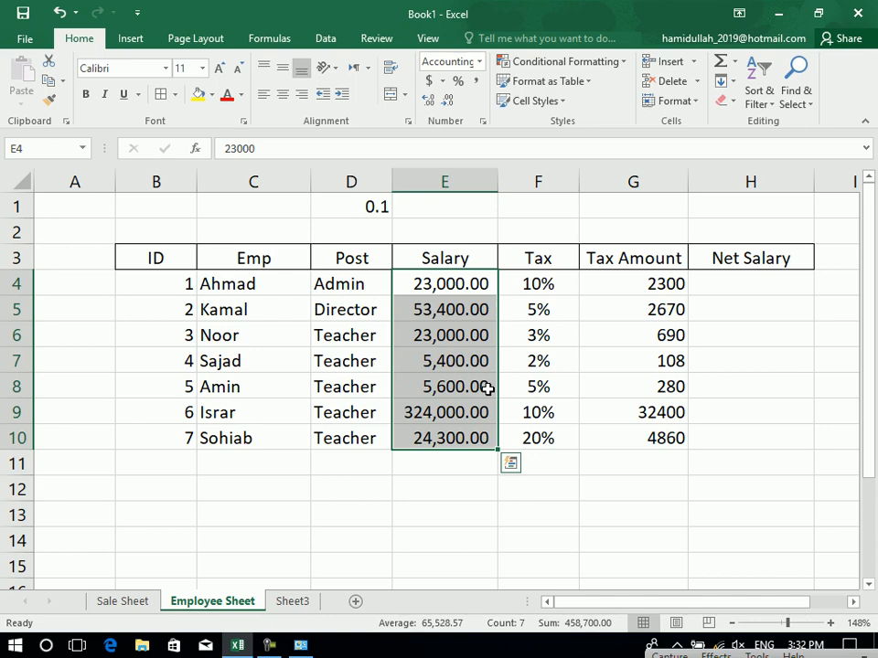
Try fewer and more decimal places on the salaries in E4:E10.
left_click(445, 102)
left_click(445, 102)
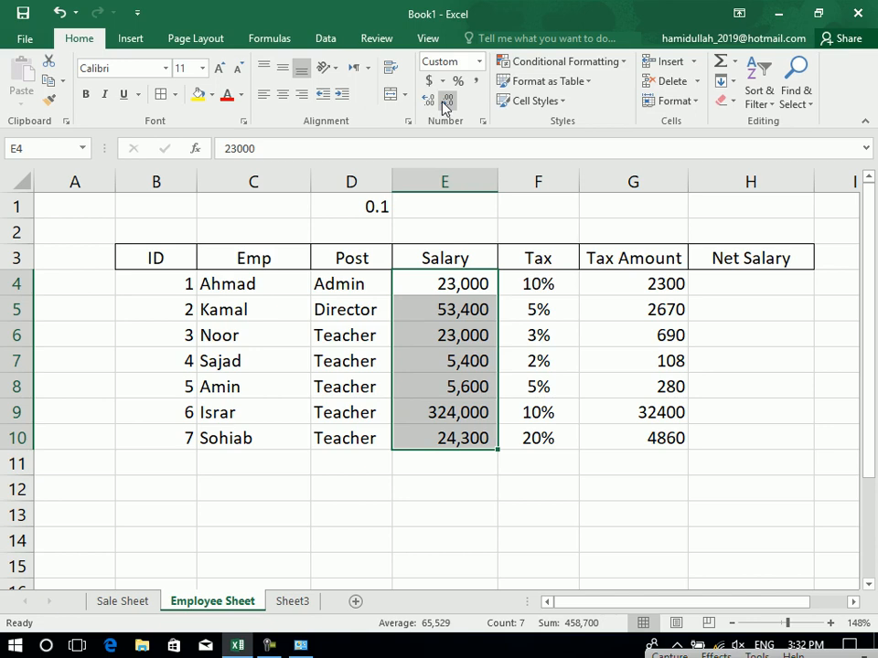
left_click(427, 101)
left_click(427, 101)
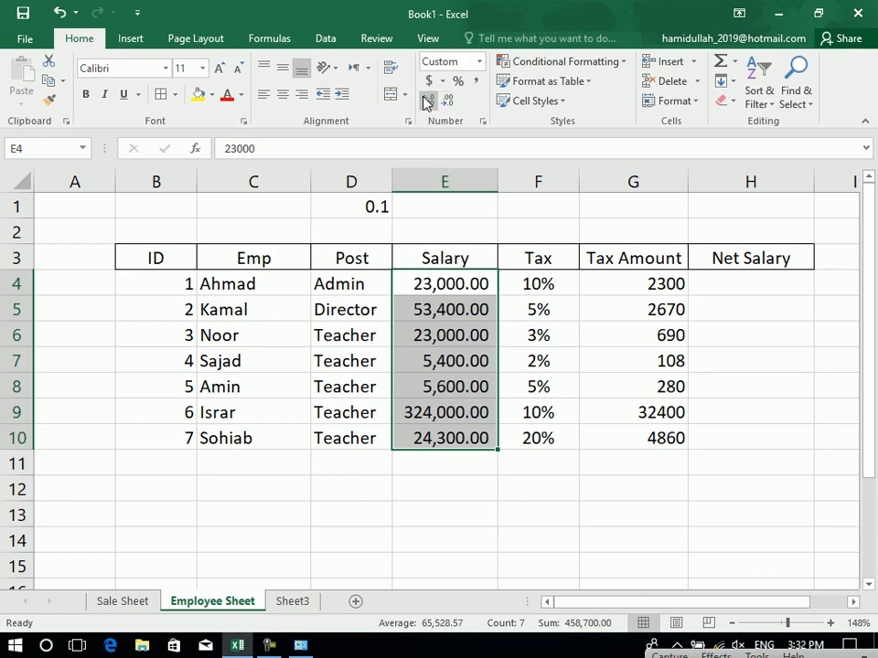
left_click(427, 100)
left_click(427, 100)
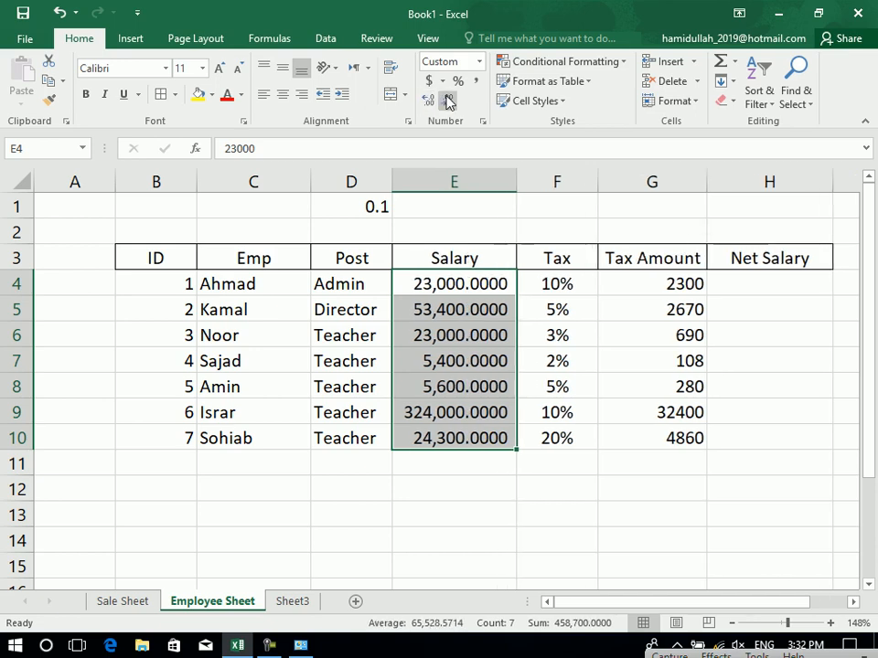
left_click(447, 100)
left_click(447, 101)
left_click(447, 101)
left_click(430, 103)
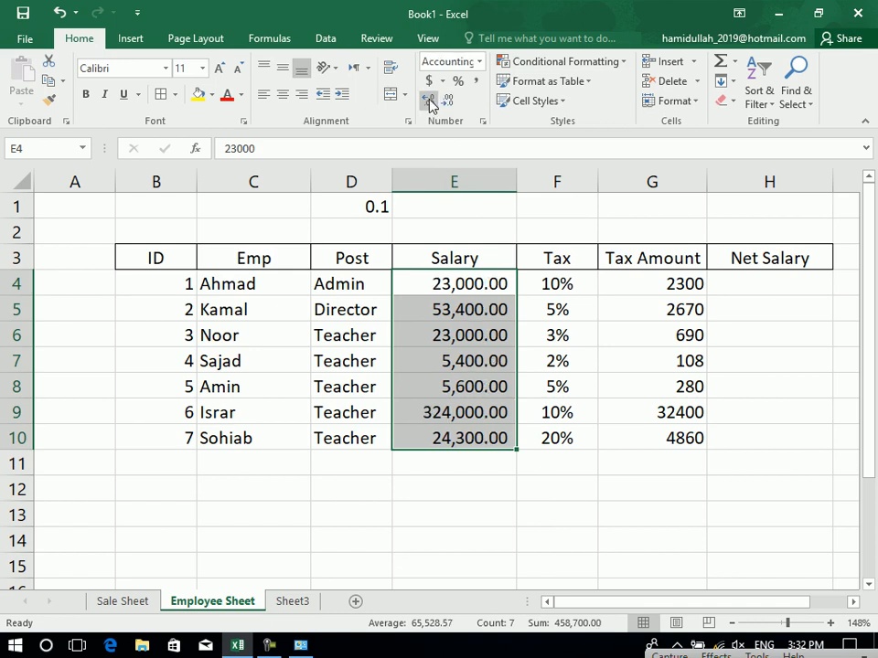
left_click(444, 102)
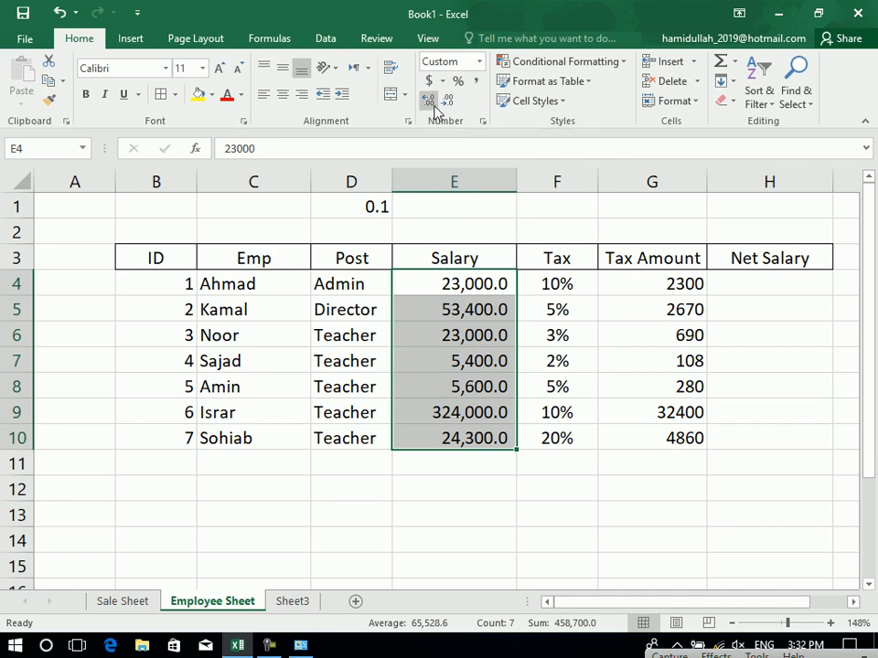
Return the salaries to two-decimal Accounting format, e.g. 53,400.00.
left_click(436, 81)
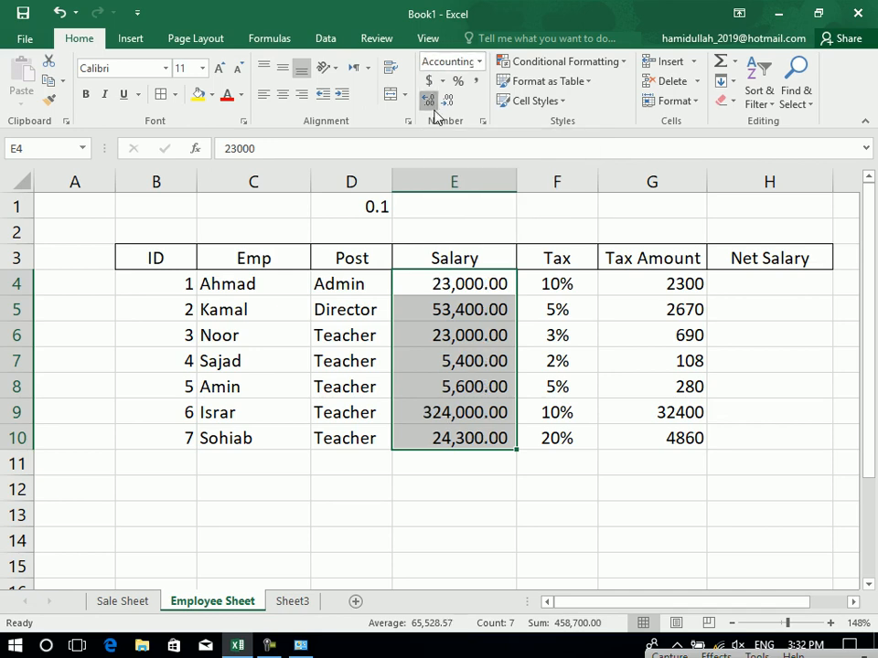
left_click(431, 102)
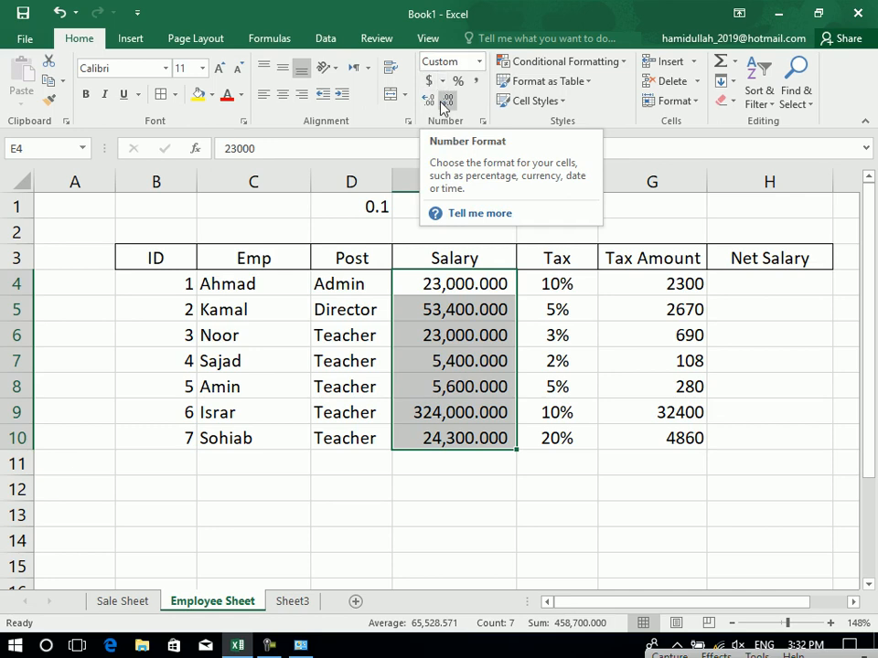
left_click(447, 102)
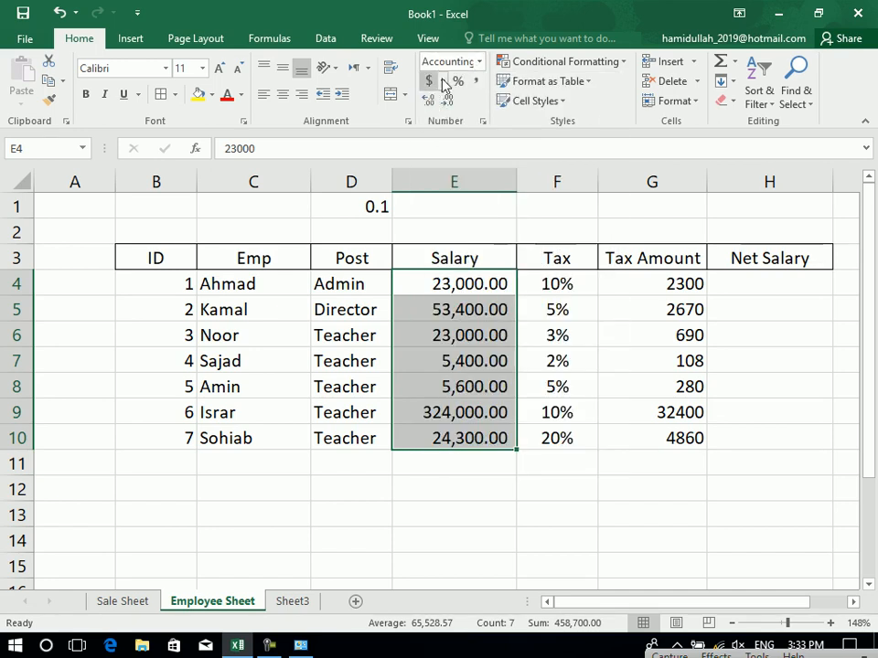
left_click(478, 62)
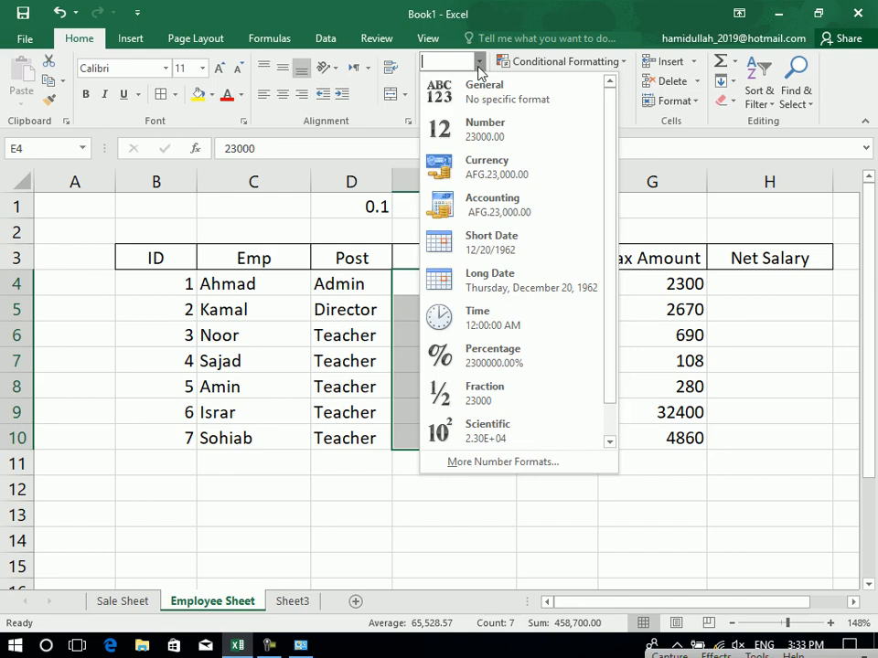
Try General format on the salaries, then undo it.
left_click(221, 220)
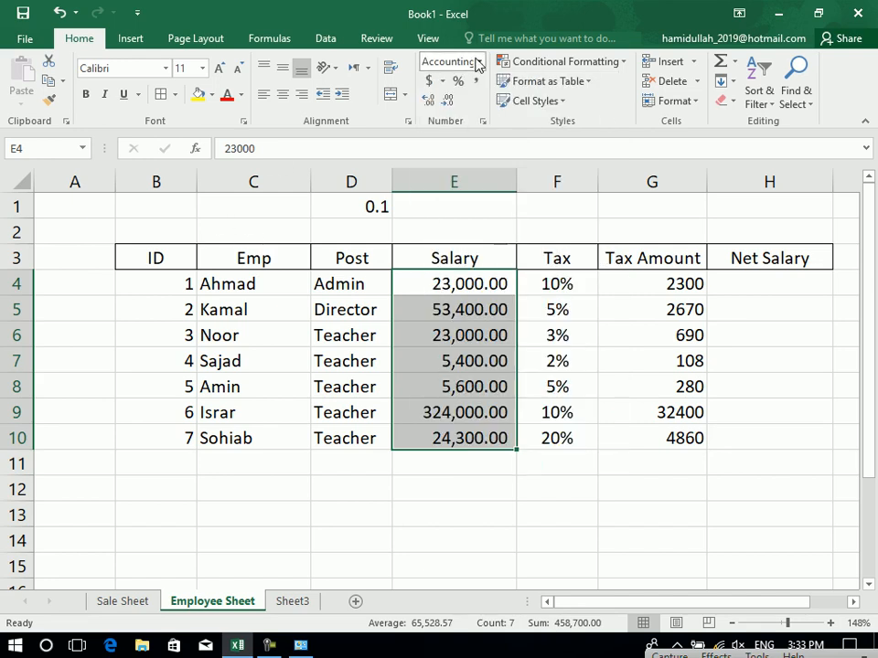
left_click(478, 61)
left_click(488, 93)
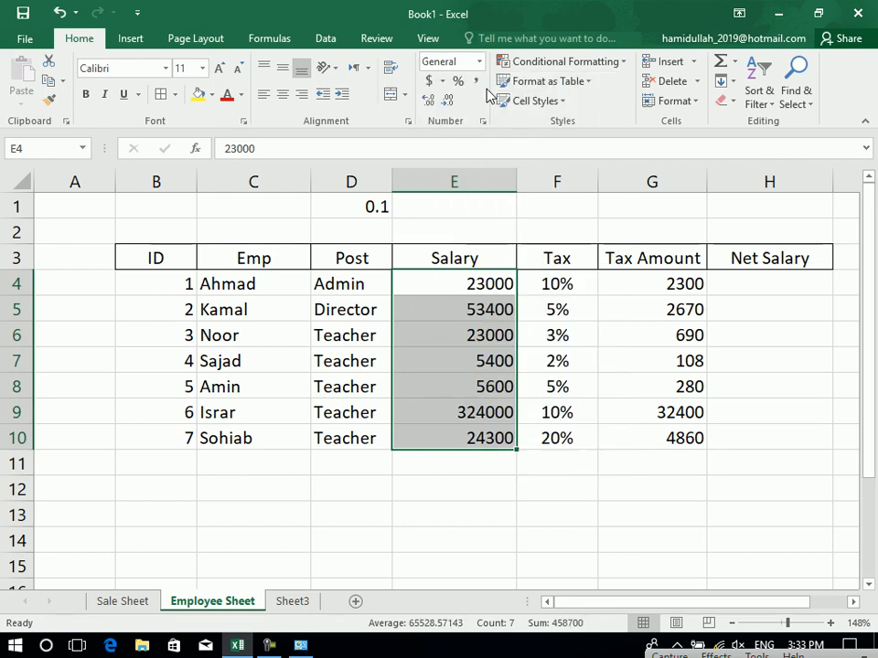
key("ctrl+z")
Format the salaries as Number, then as Currency, e.g. AFG.23,000.00.
left_click(480, 64)
left_click(488, 128)
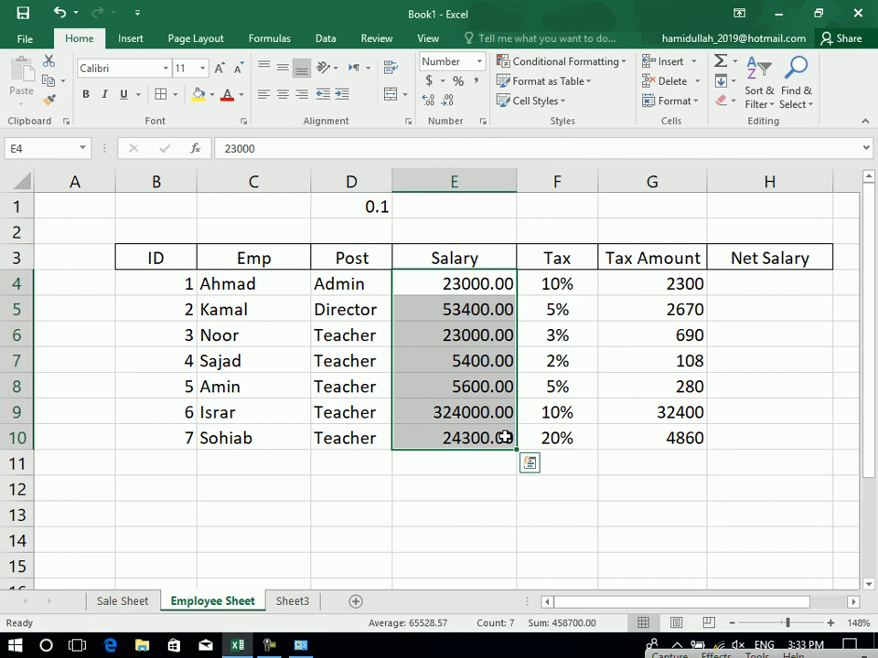
left_click(478, 61)
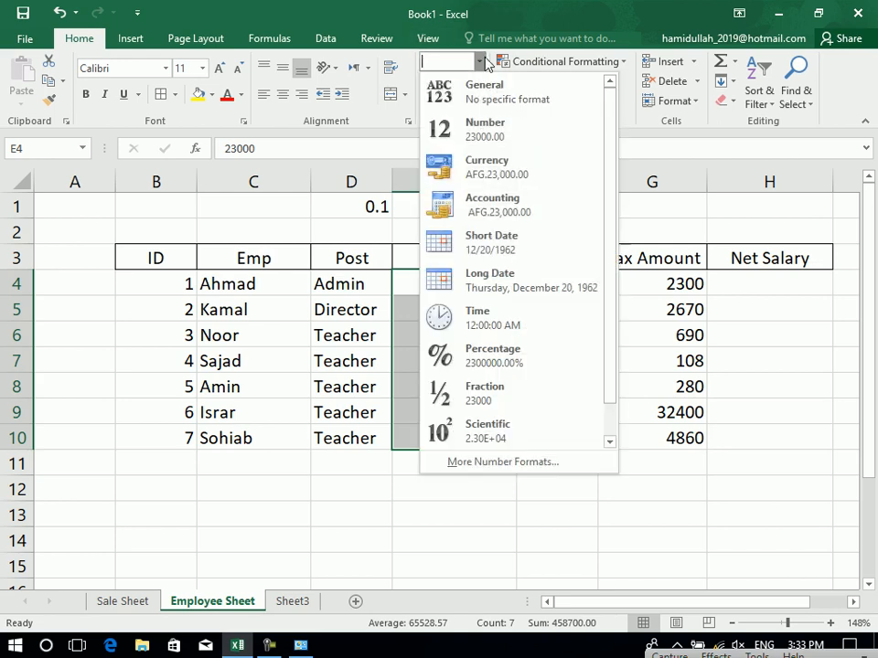
left_click(505, 173)
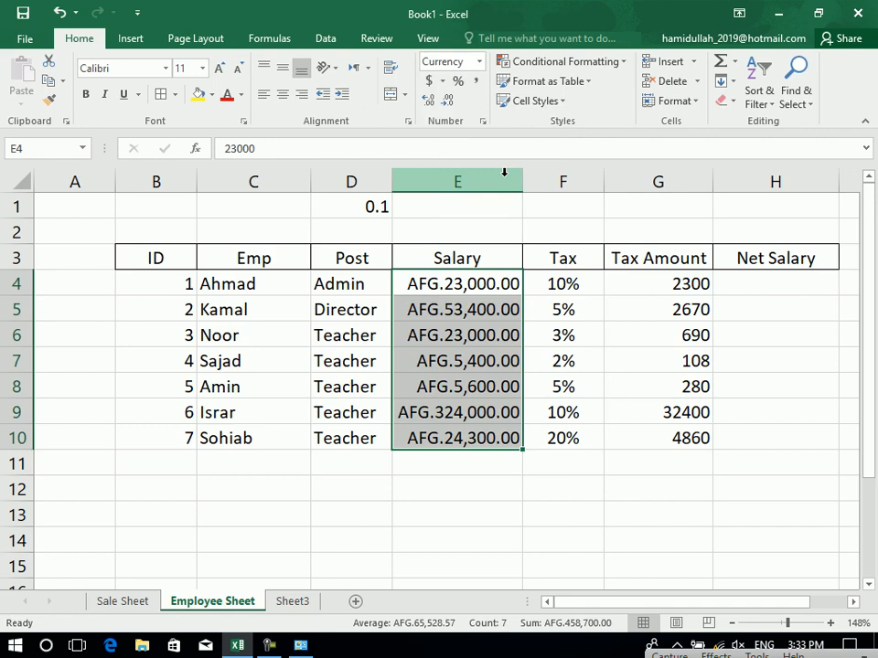
Apply Currency to the Sale Sheet's UnPiad amounts J4:J15, then undo it.
left_click(119, 601)
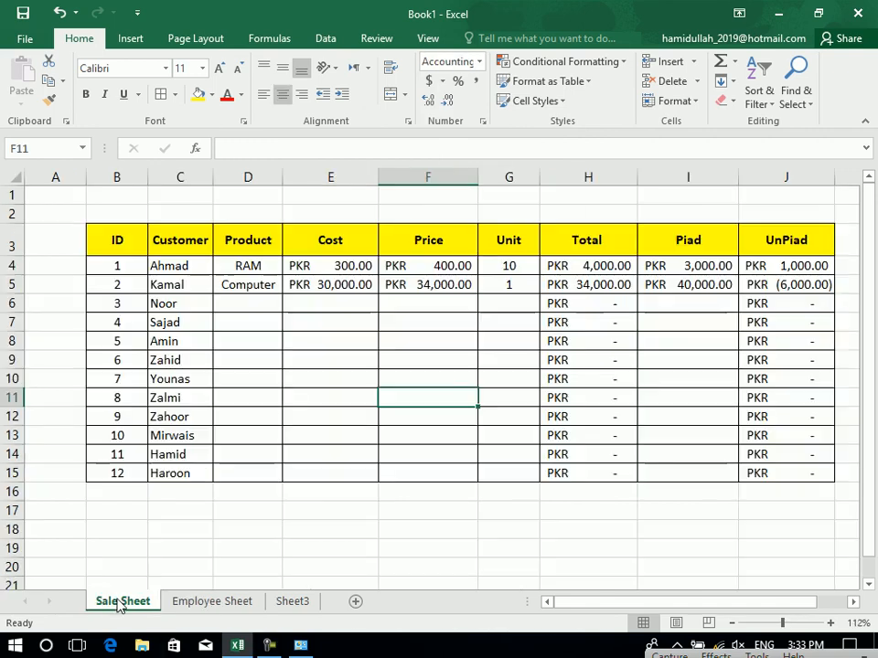
left_click_drag(757, 265, 774, 472)
left_click(478, 62)
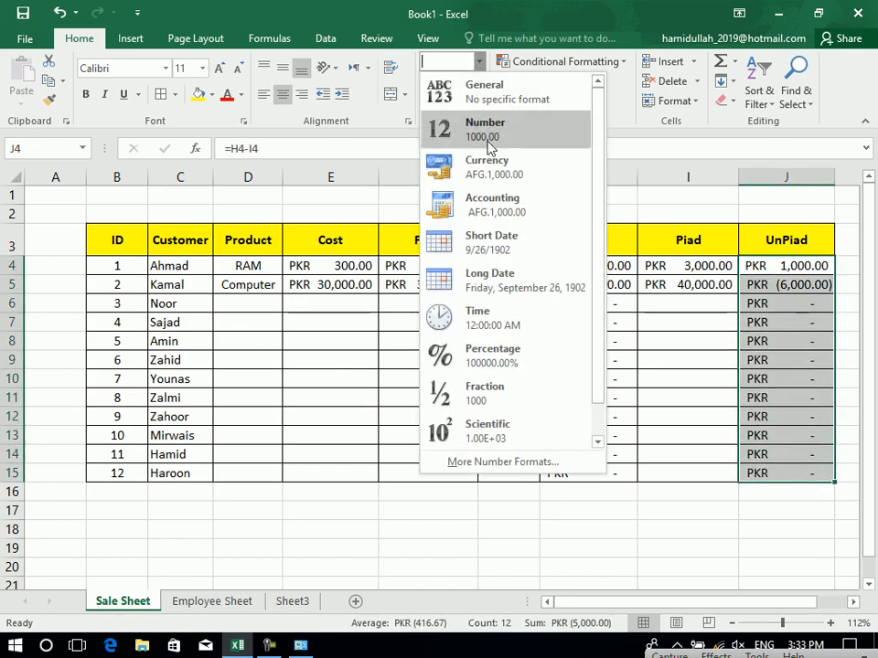
left_click(494, 173)
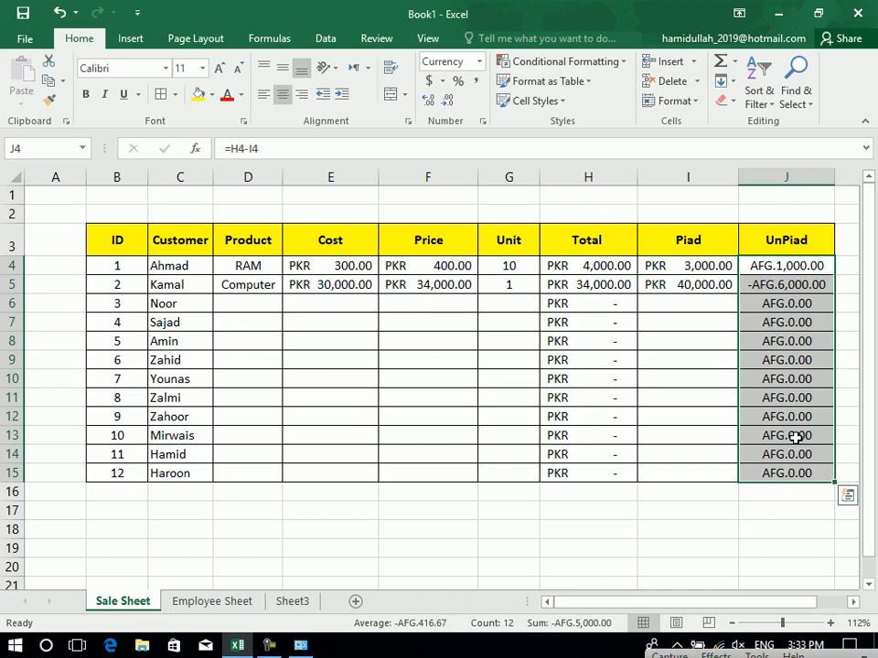
key("ctrl+z")
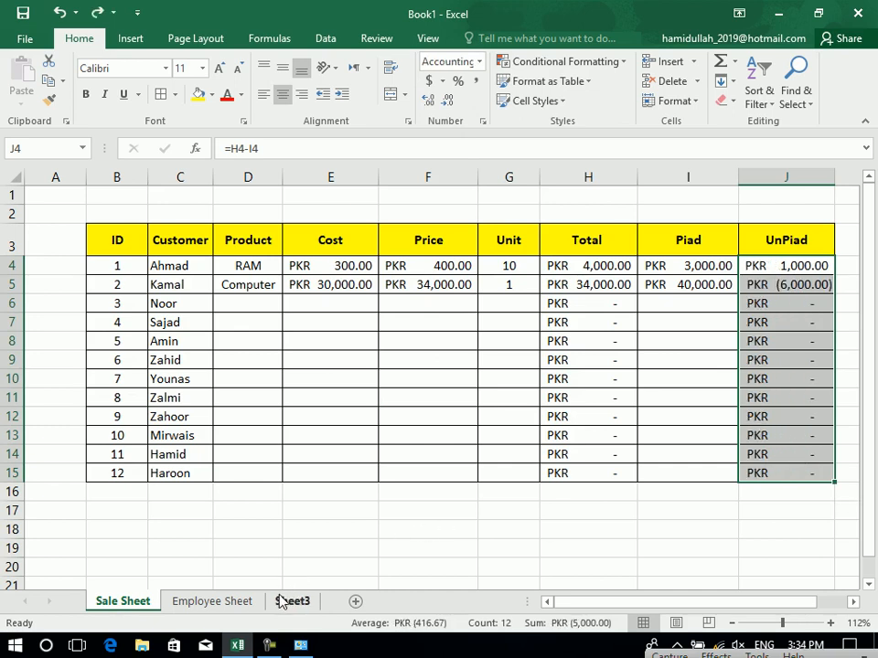
Format the Employee Sheet salaries as Accounting, e.g. AFG. 23,000.00.
left_click(244, 601)
left_click(480, 63)
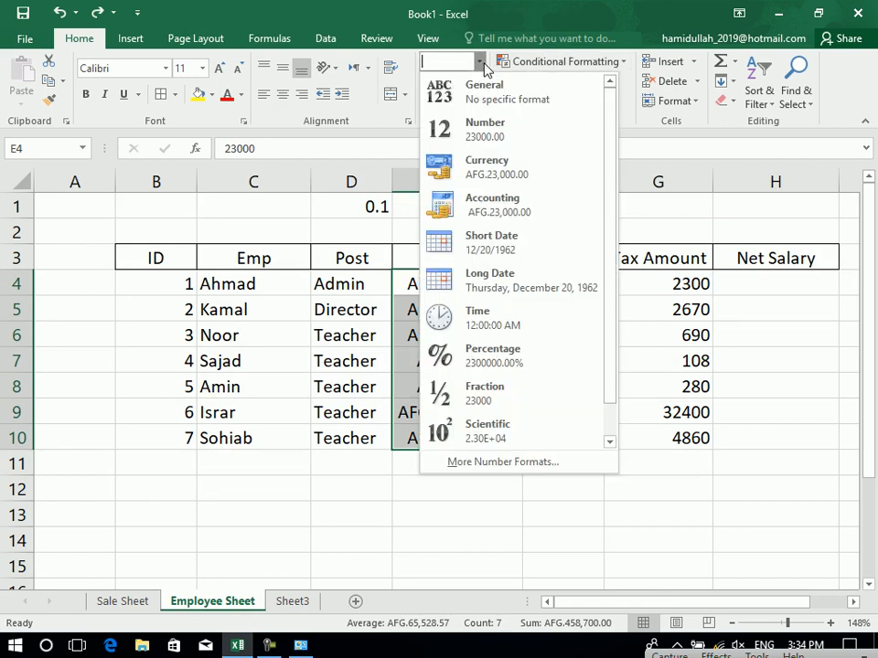
left_click(492, 213)
left_click(478, 62)
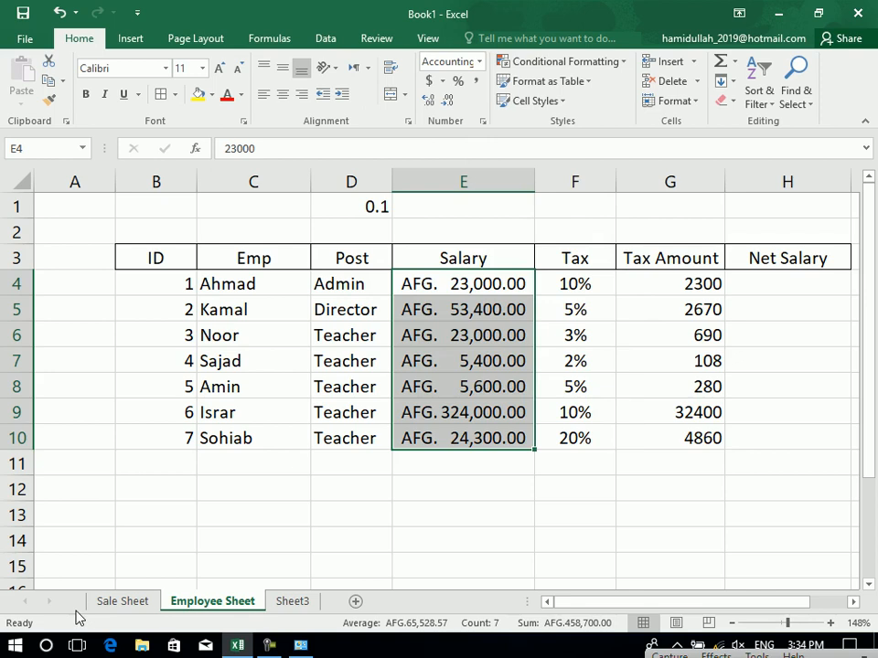
left_click(124, 603)
Add a yellow Date header in K3, format K3:K15 like the table, and widen column K.
left_click(844, 234)
type("Date")
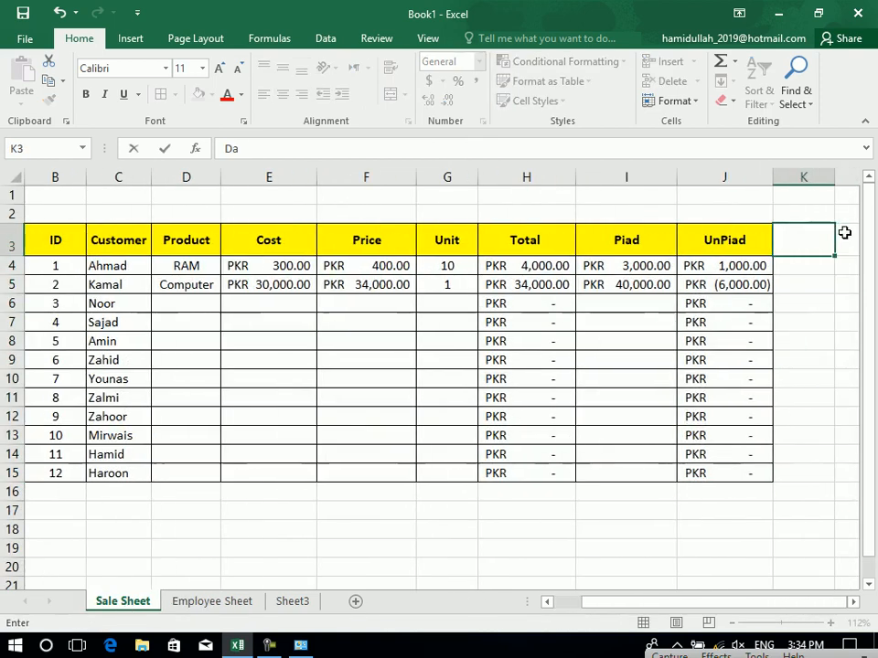
key("Return")
left_click(802, 249)
mouse_move(802, 250)
left_mouse_down()
mouse_move(801, 486)
mouse_move(788, 221)
mouse_move(801, 240)
left_mouse_up()
left_click(801, 491)
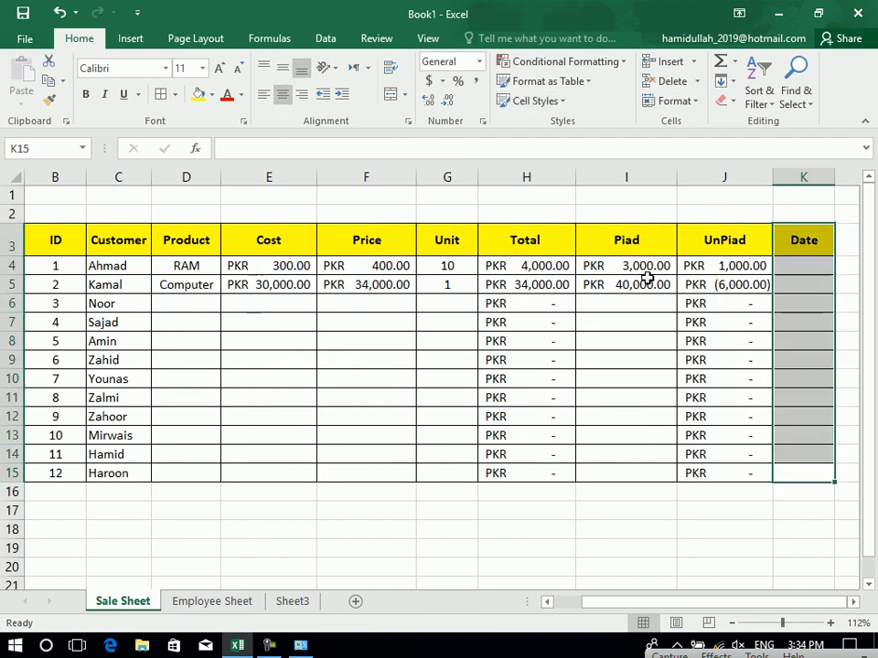
left_click(853, 605)
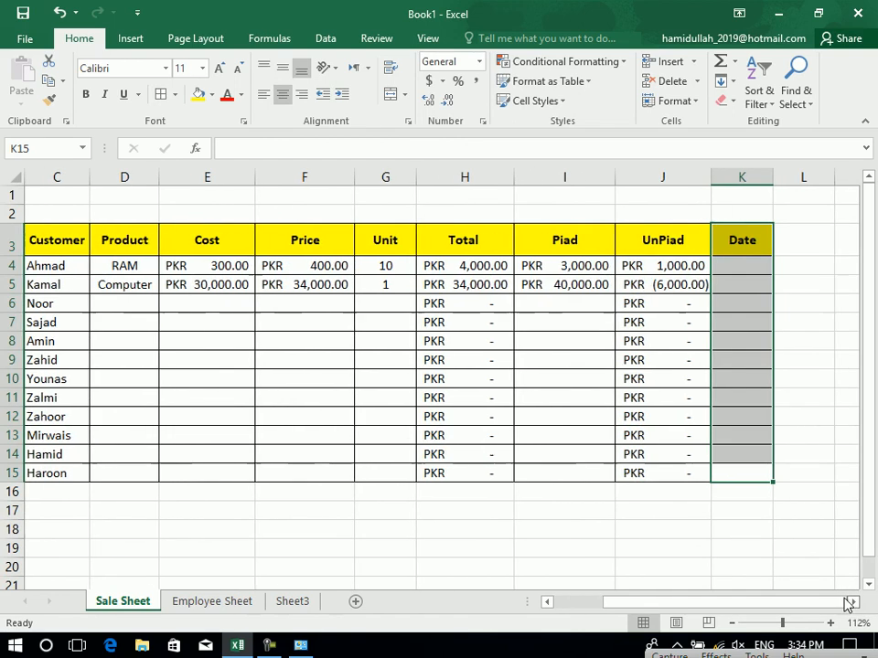
left_click_drag(771, 176, 814, 177)
Enter today's date 11/16/2019 in K4 with Ctrl+;.
left_click(747, 267)
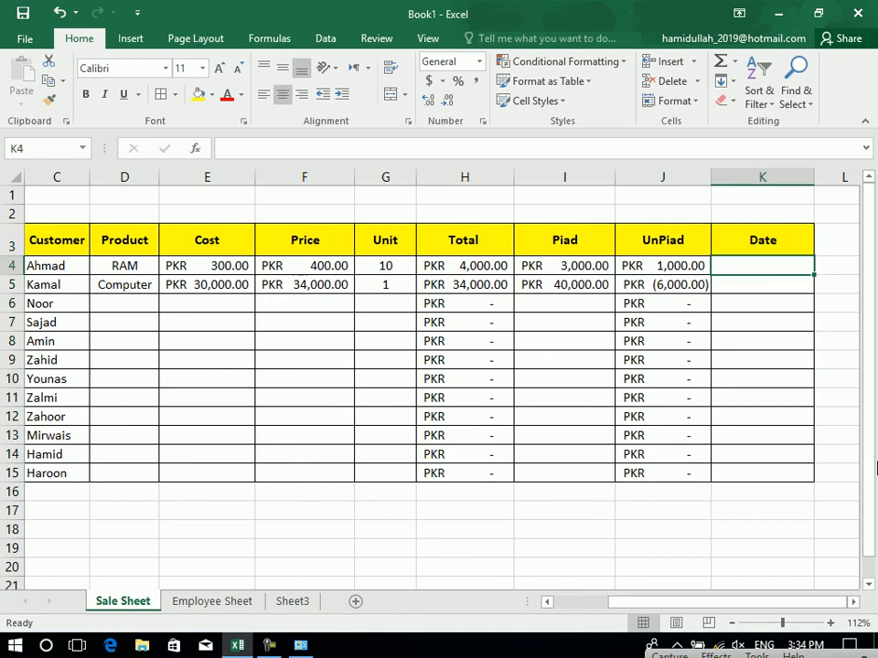
key("ctrl+semicolon")
left_click(781, 337)
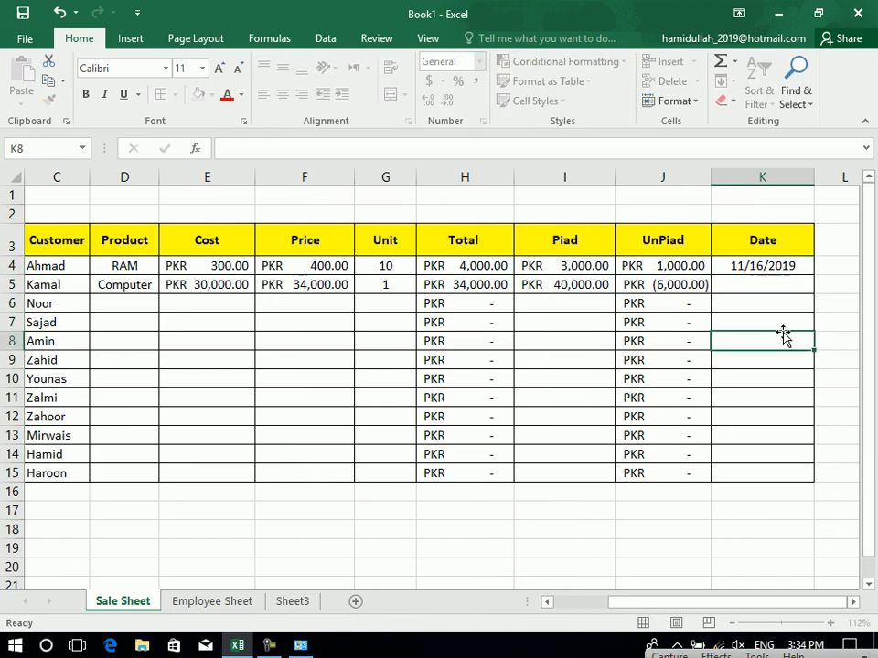
left_click(762, 271)
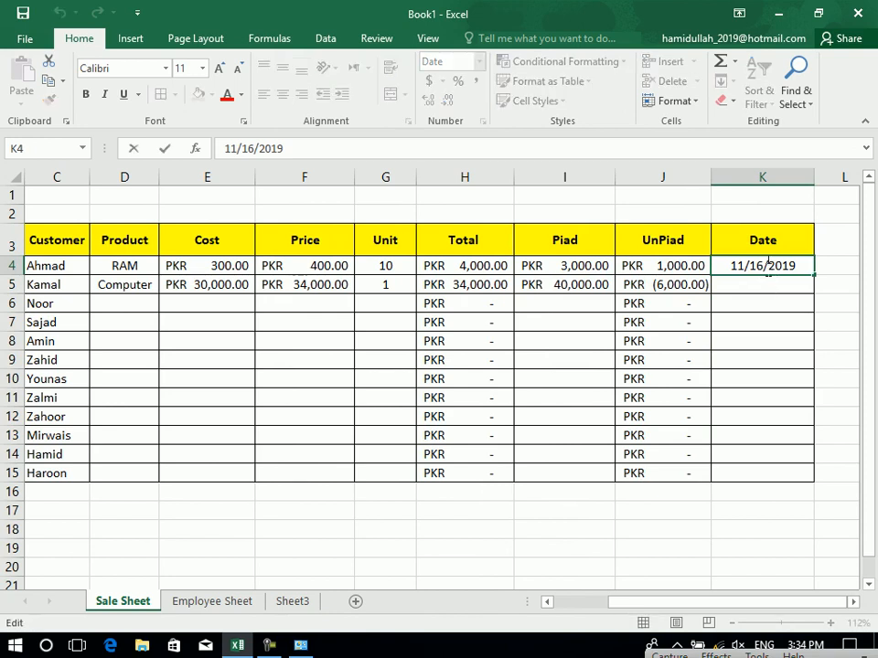
left_click(769, 284)
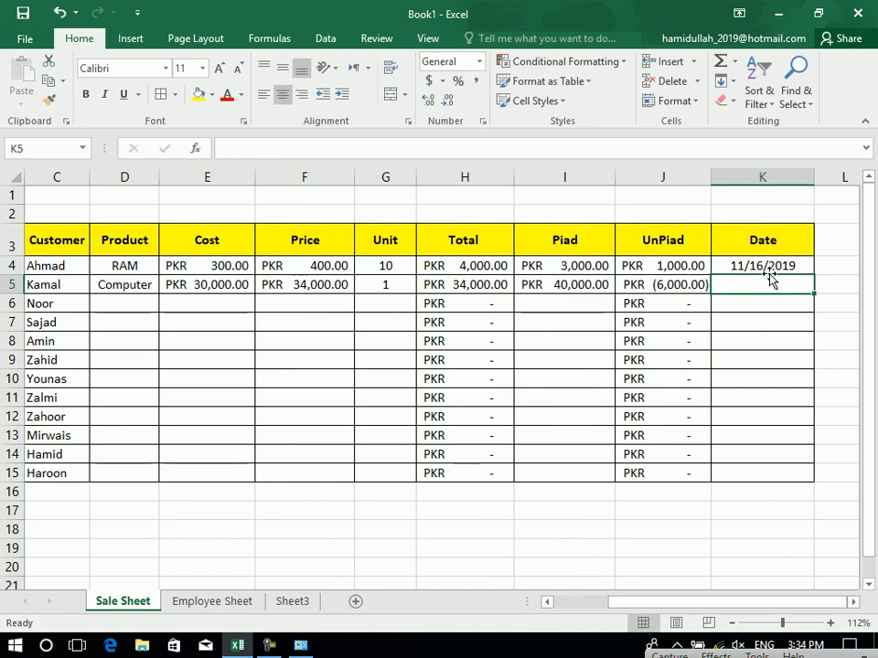
left_click(769, 266)
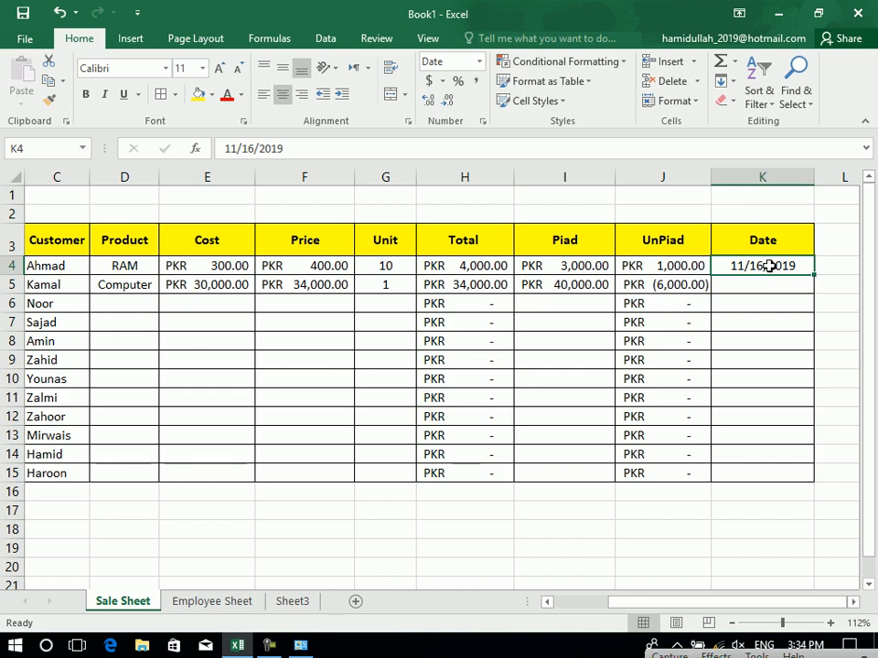
Show the K4 date as Long Date and fit column K to it.
left_click(479, 62)
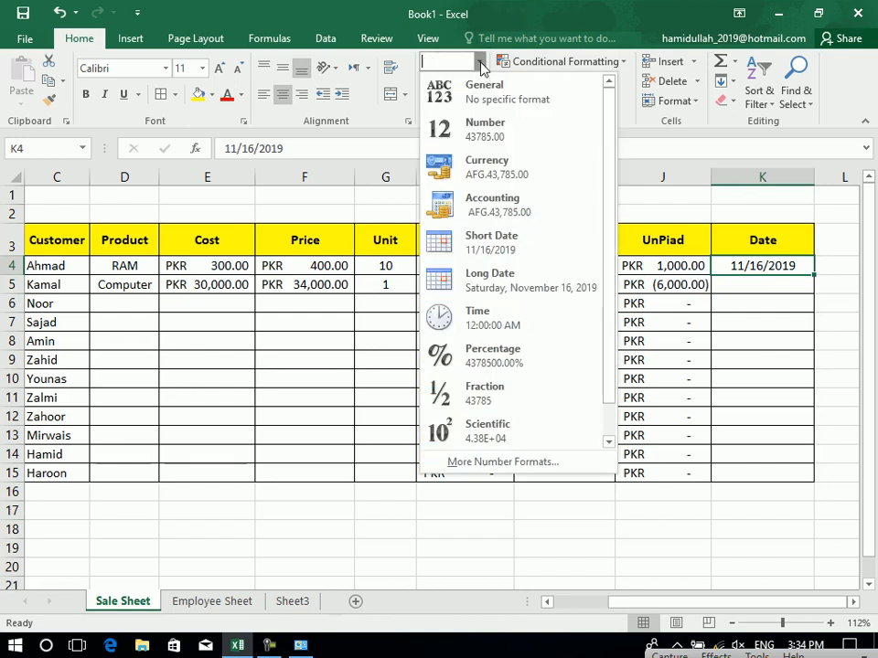
left_click(449, 241)
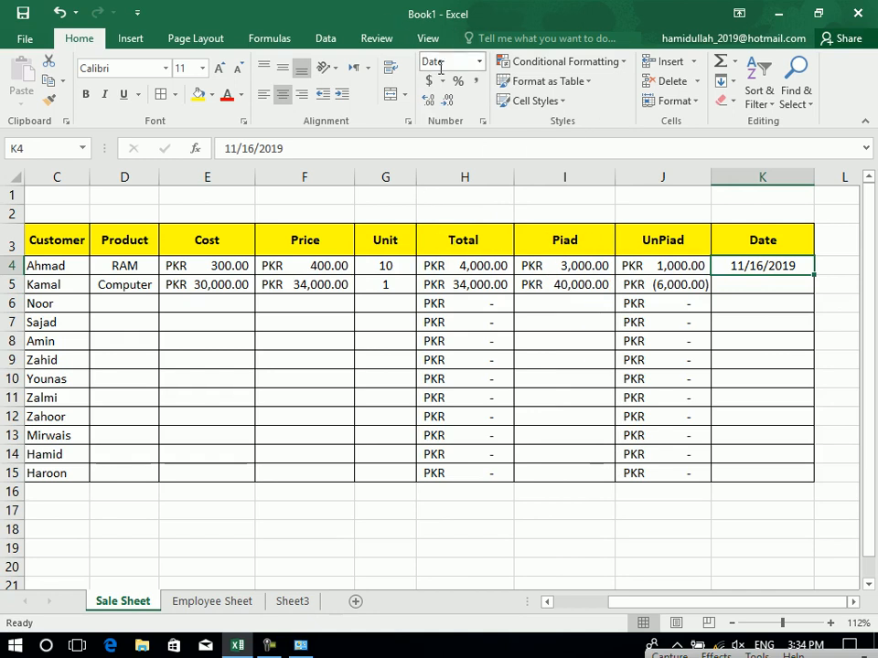
left_click(477, 62)
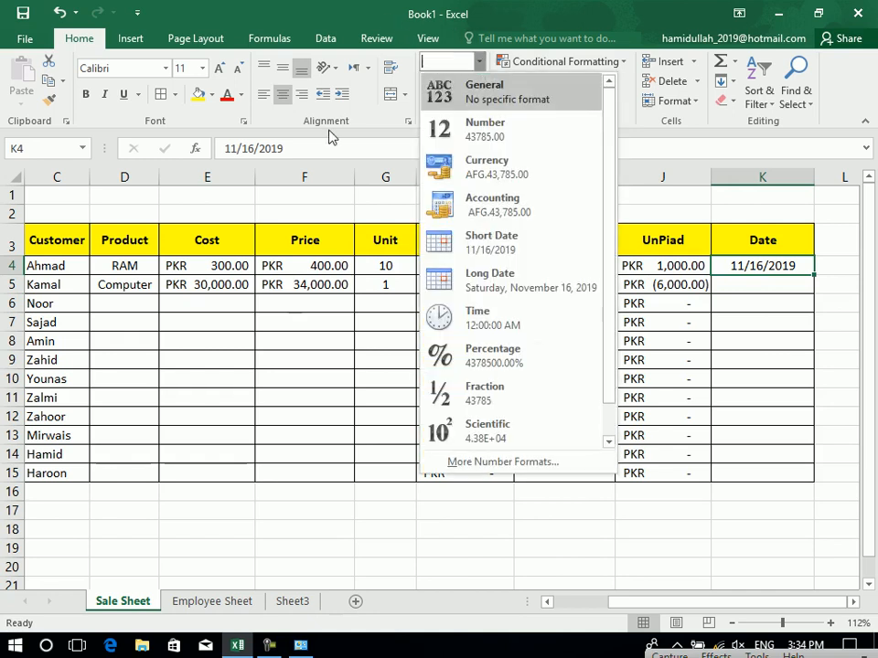
left_click(485, 279)
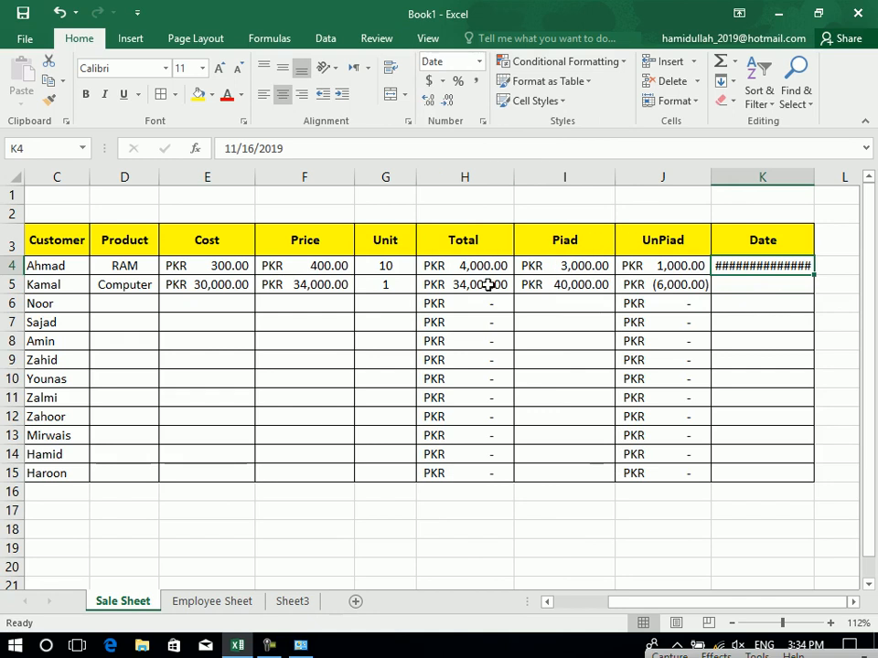
double_click(815, 177)
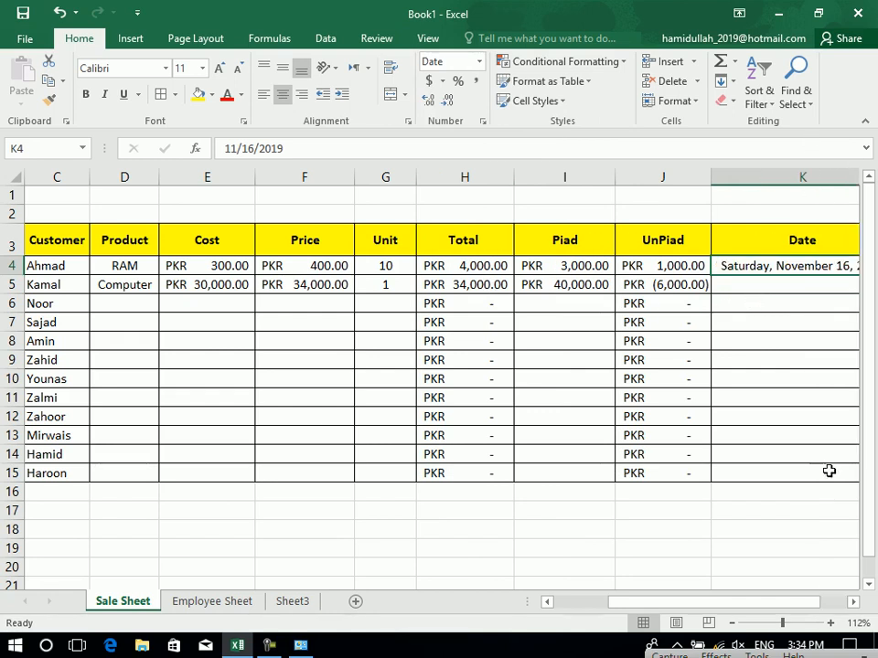
left_click_drag(782, 623, 778, 622)
Fill Saturday, November 16, 2019 down from K4 to K15, then return to the Employee Sheet.
left_click(724, 463)
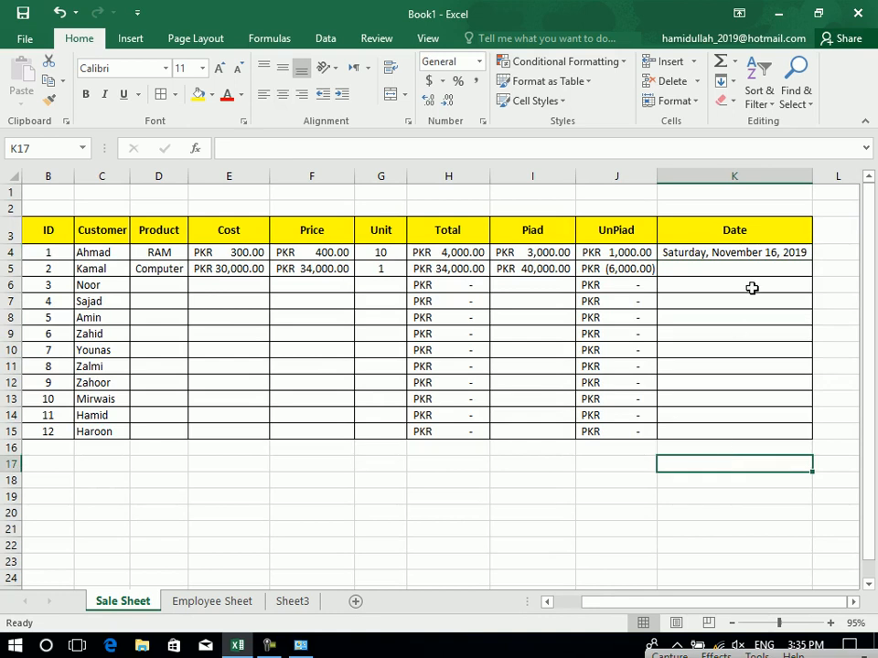
left_click_drag(790, 256, 773, 443)
key("ctrl+d")
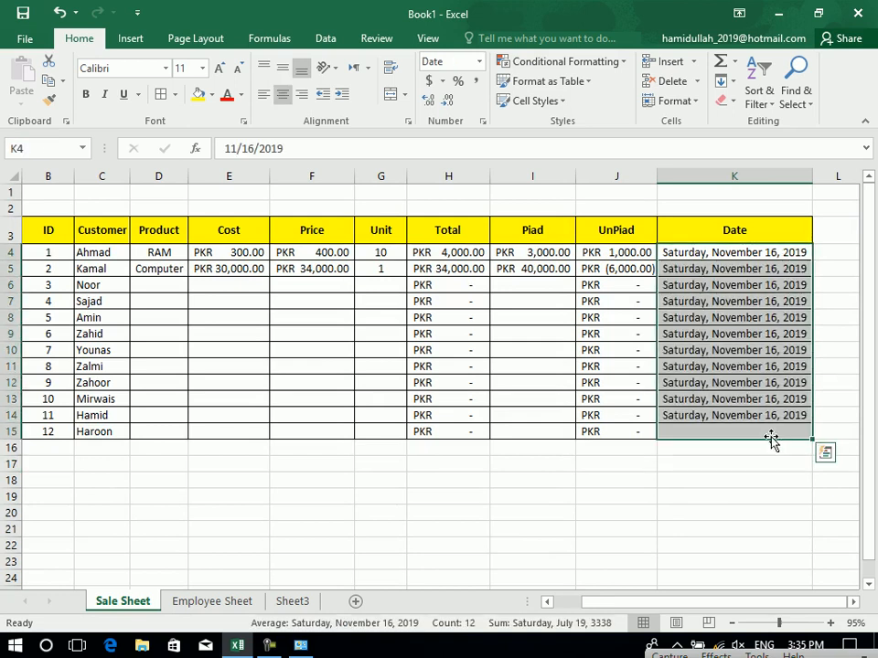
left_click(574, 357)
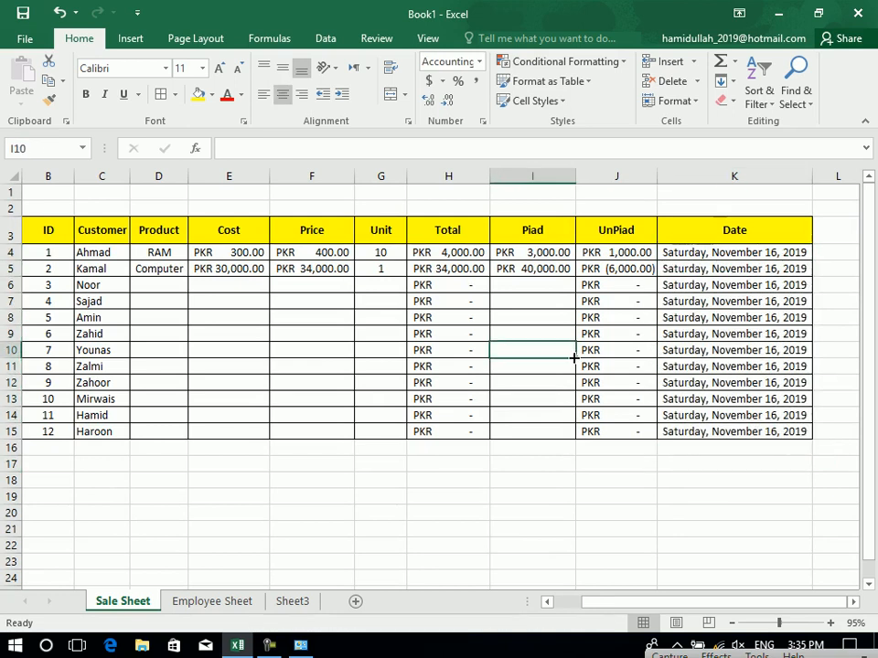
left_click(725, 348)
left_click(717, 255)
left_click(479, 62)
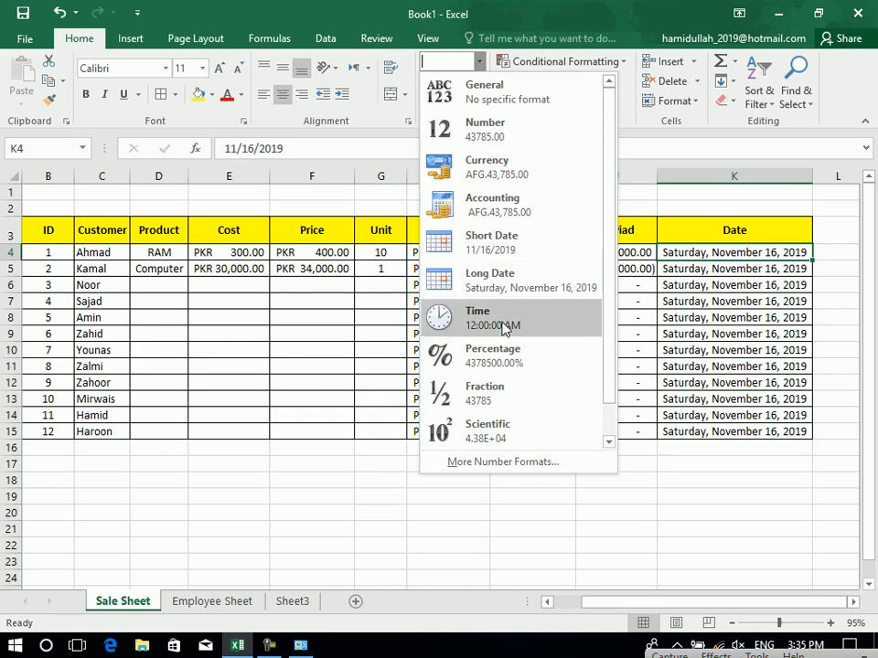
key("Escape")
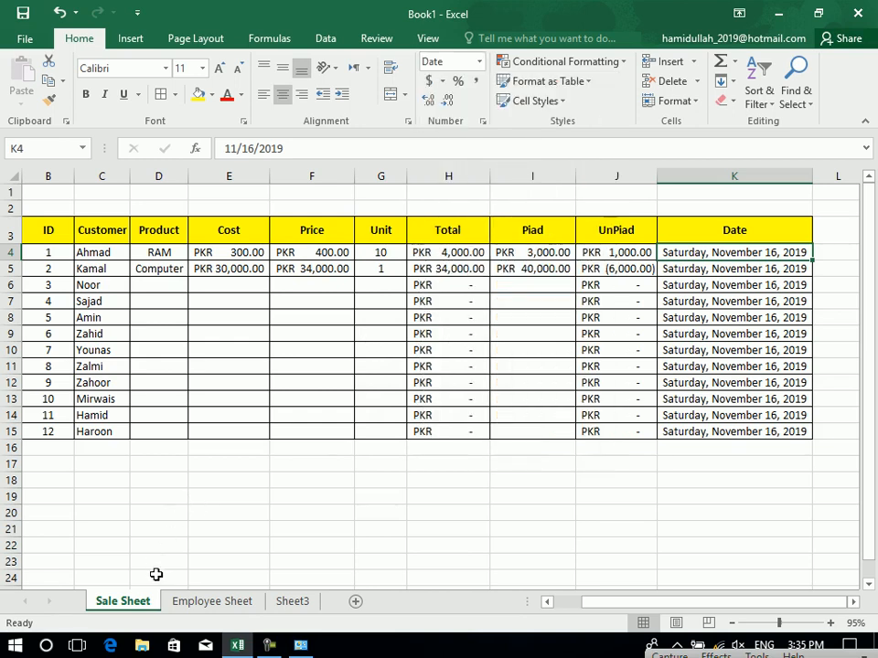
left_click(205, 603)
left_click_drag(850, 275, 762, 257)
Add a Time header in I3 and apply All Borders to the employee table B3:I10.
left_click(626, 260)
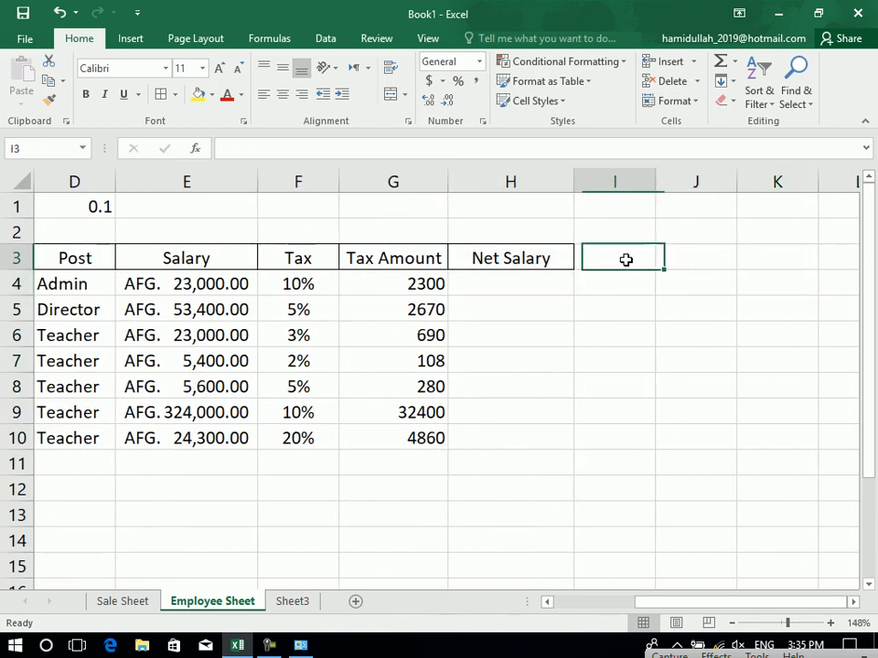
type("Time")
key("Return")
left_click_drag(625, 259, 158, 430)
left_click(161, 95)
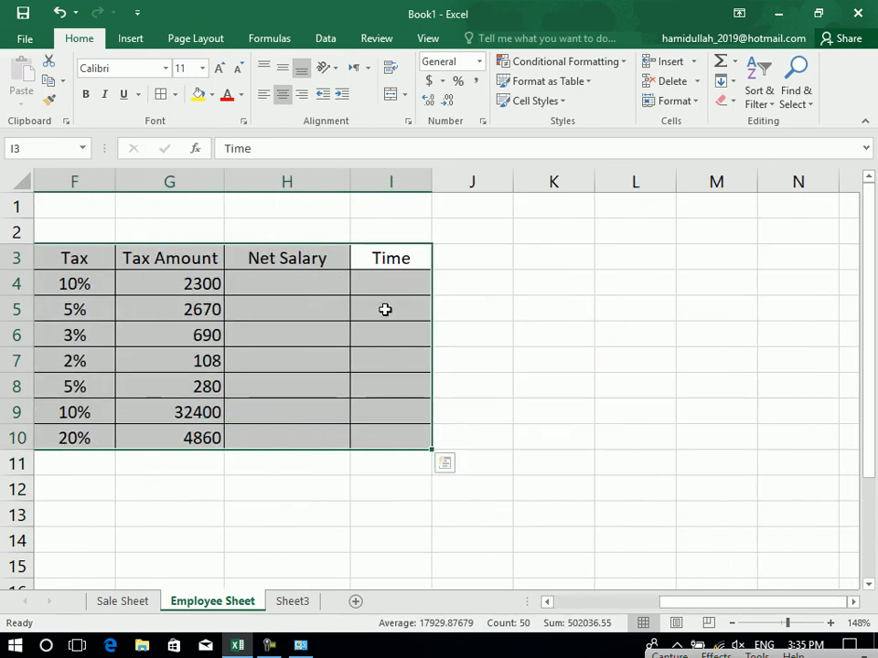
Fill I4:I10 with 8:00 am in Time format, then clear those cells again.
left_click(379, 284)
type("8:00 am")
key("Return")
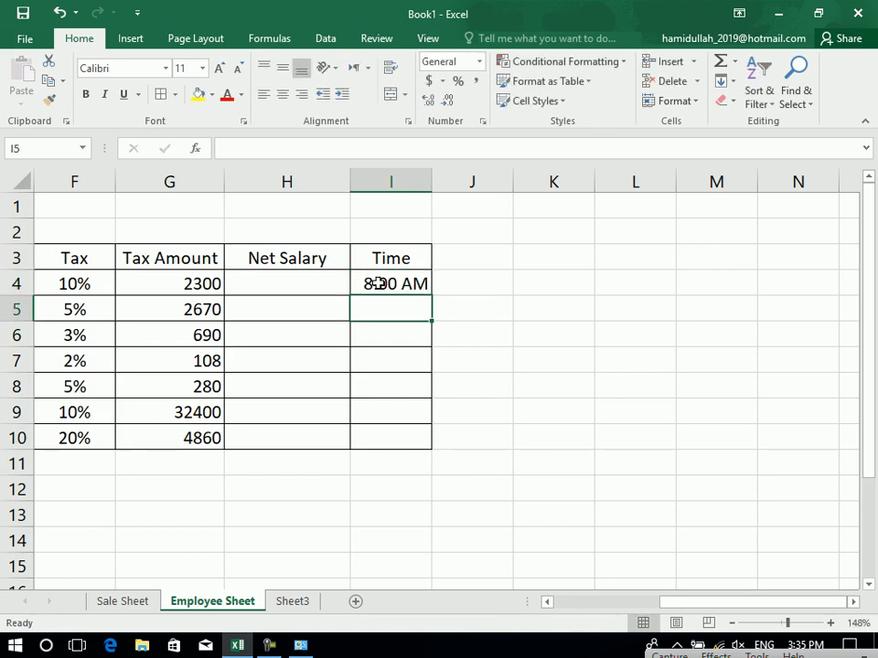
left_click_drag(376, 283, 384, 439)
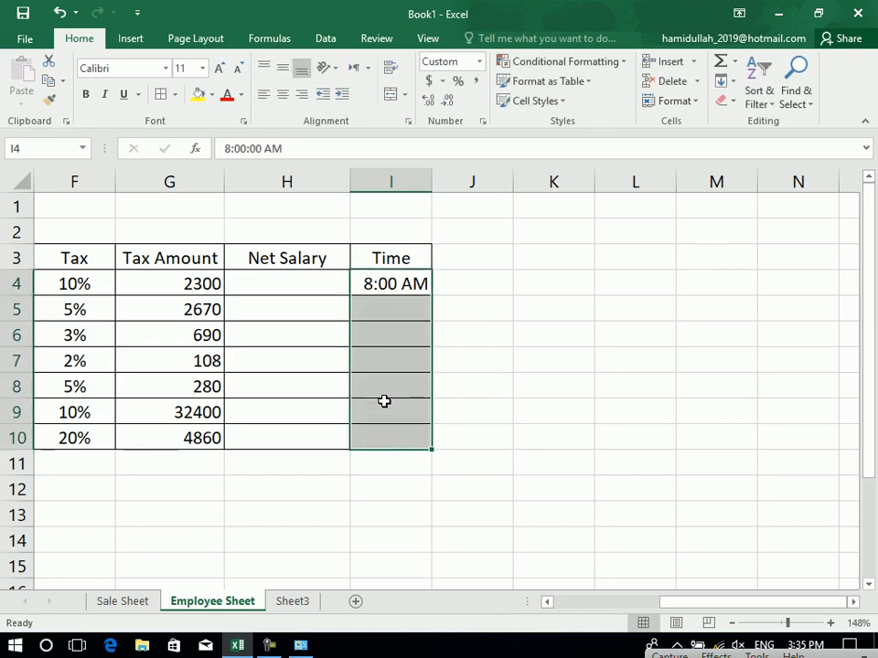
key("ctrl+d")
left_click(478, 61)
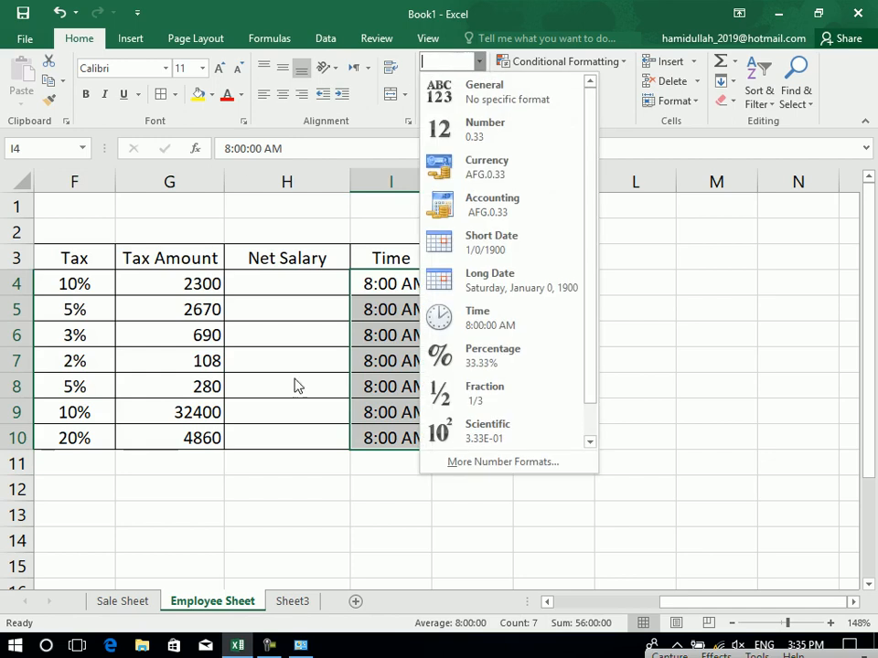
left_click(555, 329)
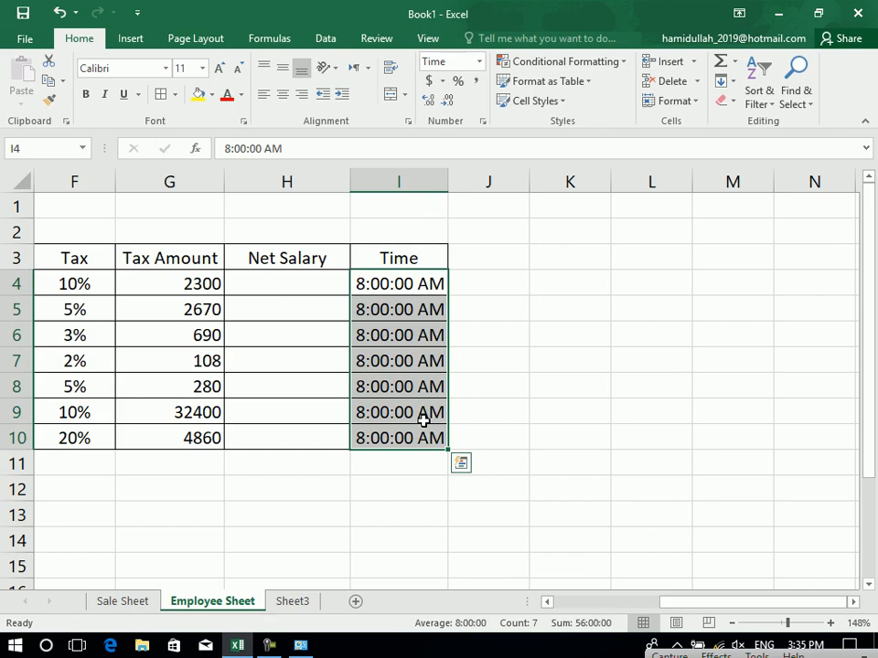
key("Delete")
key("Up")
key("Down")
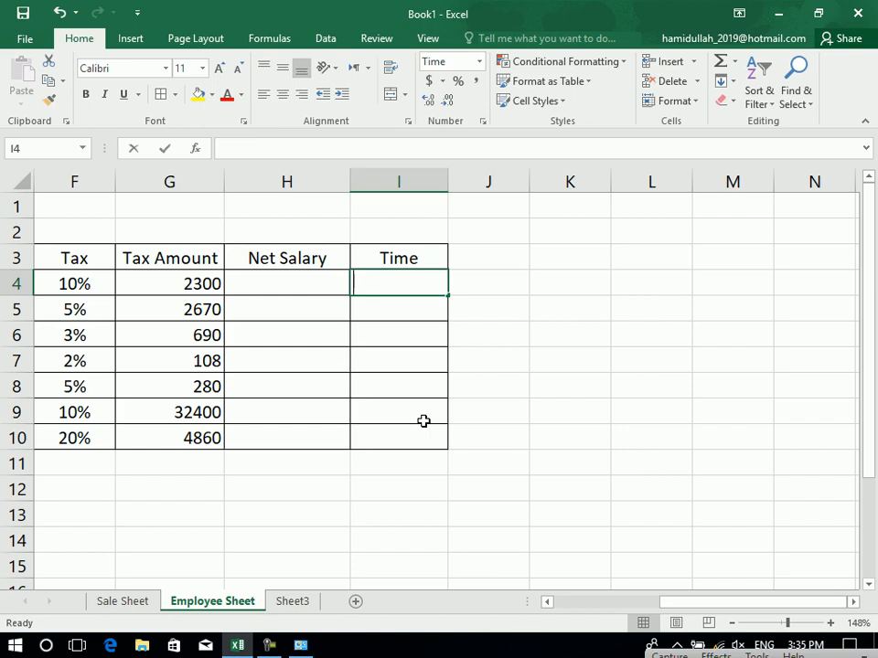
Refill I4:I10 with 8:00 AM instead of the current time and apply the Time format.
key("ctrl+shift+semicolon")
key("Return")
key("ctrl+z")
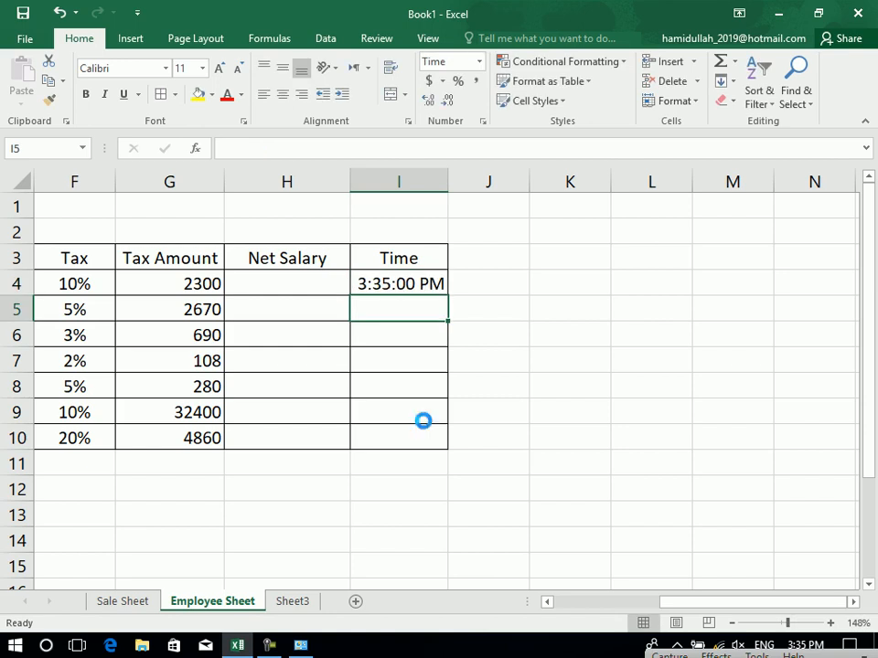
type("8:00 am")
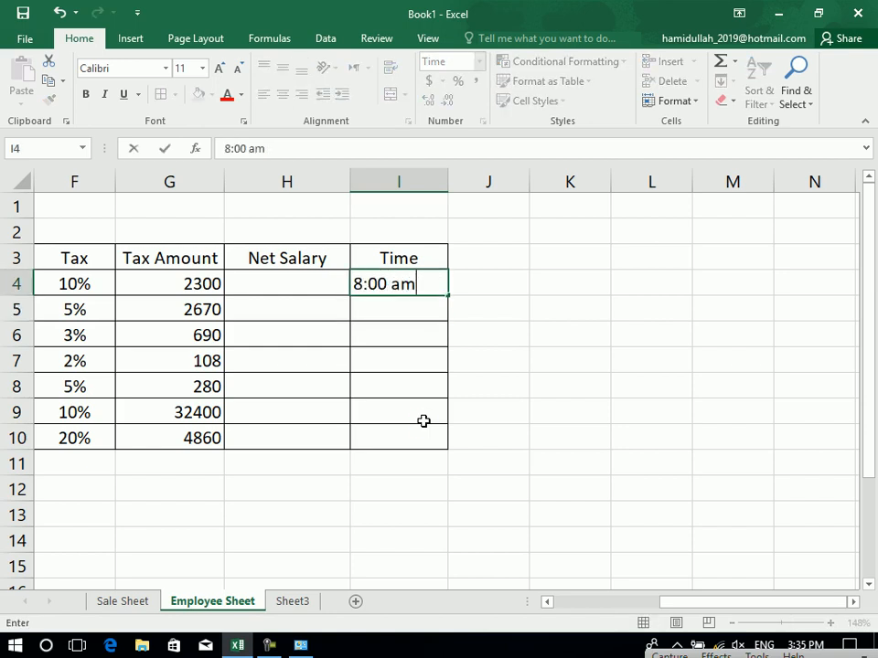
key("Return")
left_click_drag(400, 285, 410, 438)
key("ctrl+d")
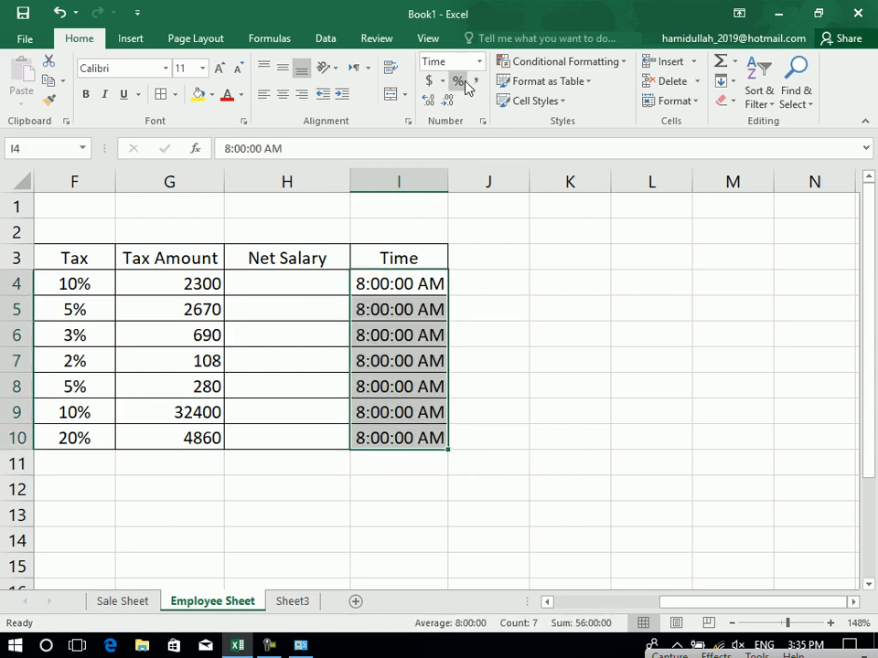
left_click(479, 61)
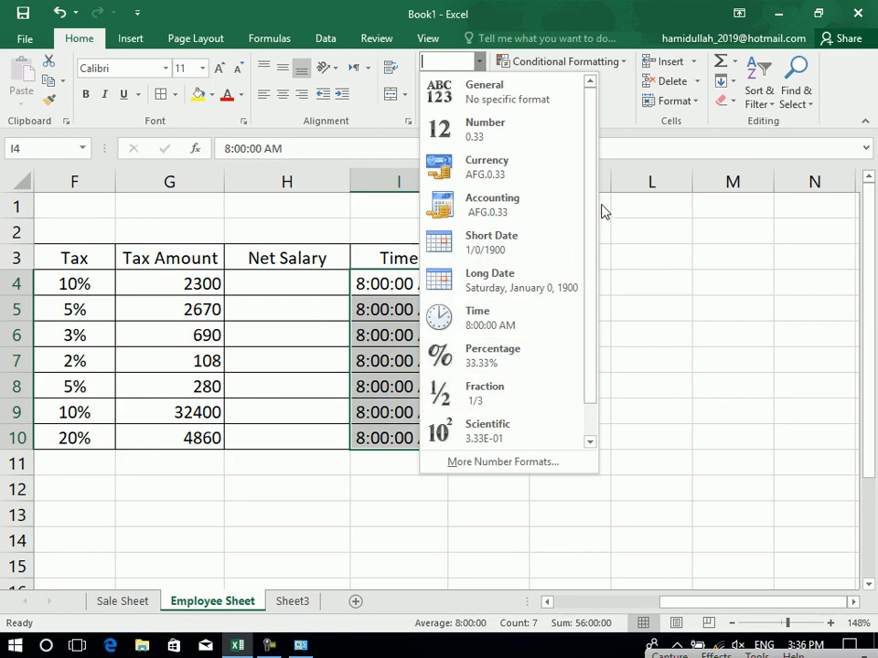
scroll(590, 217, "down", 1)
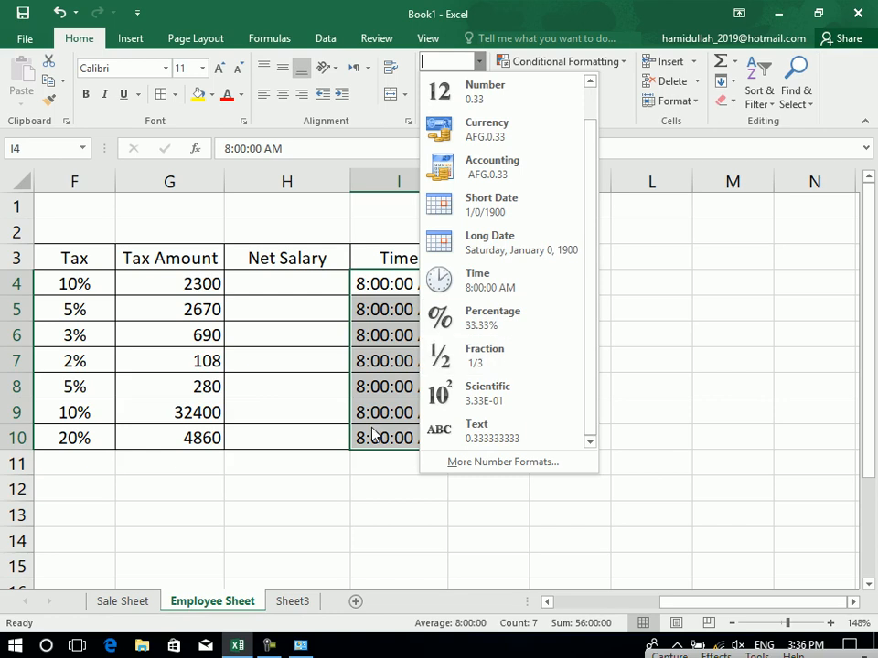
left_click(301, 474)
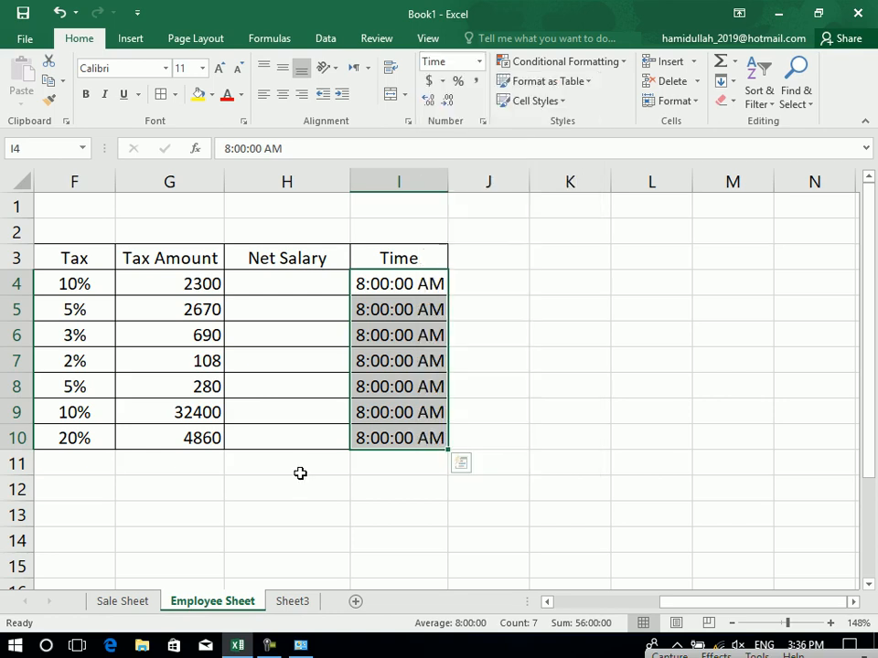
On the Sale Sheet, enter 1/5 in E19, see it become 5-Jan, and delete it.
left_click(135, 604)
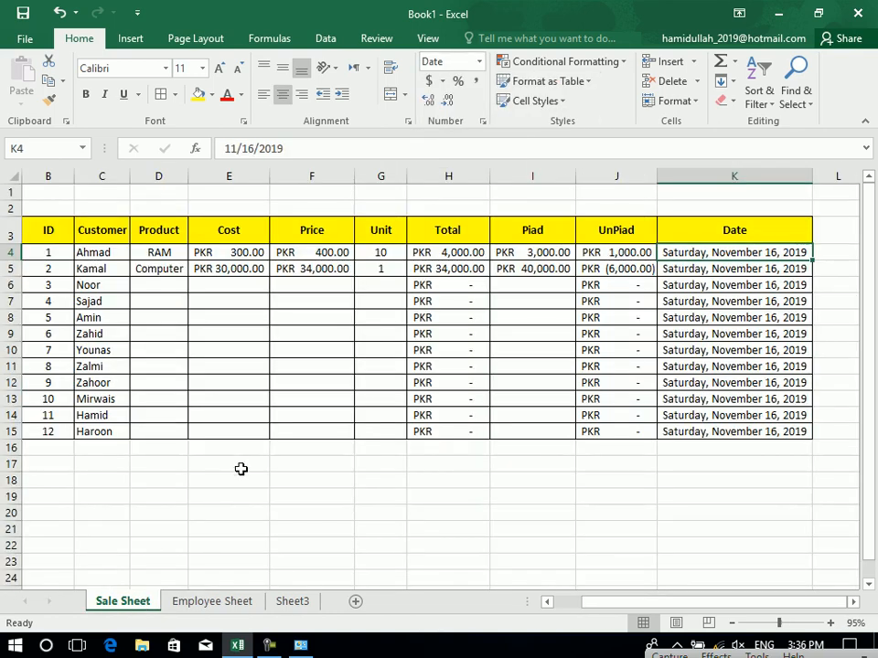
left_click(243, 495)
type("1")
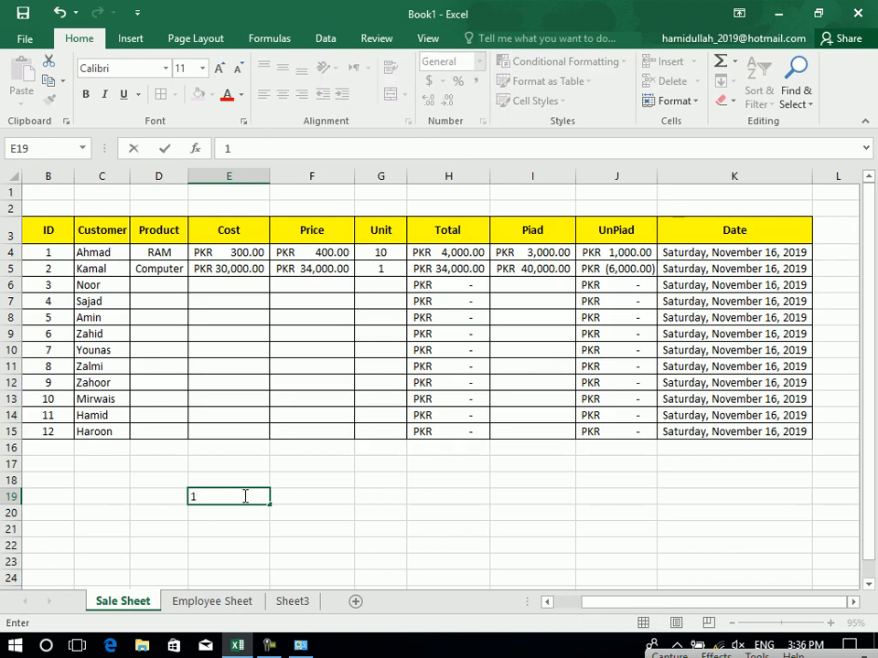
type("/")
type("5")
key("Return")
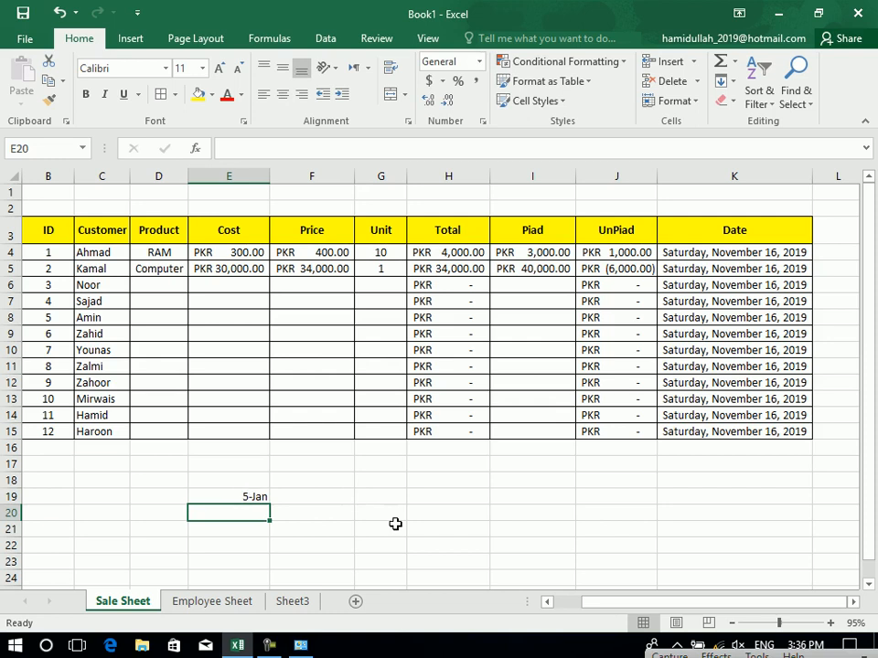
key("Up")
key("Delete")
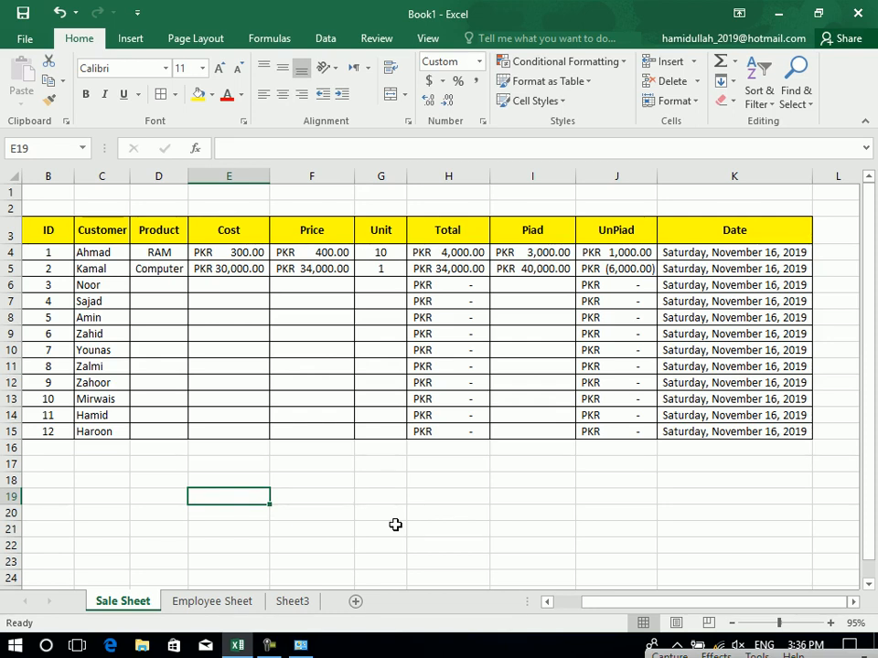
Format E19 as Fraction and enter 1/5 so it displays as a fraction.
type("1/5")
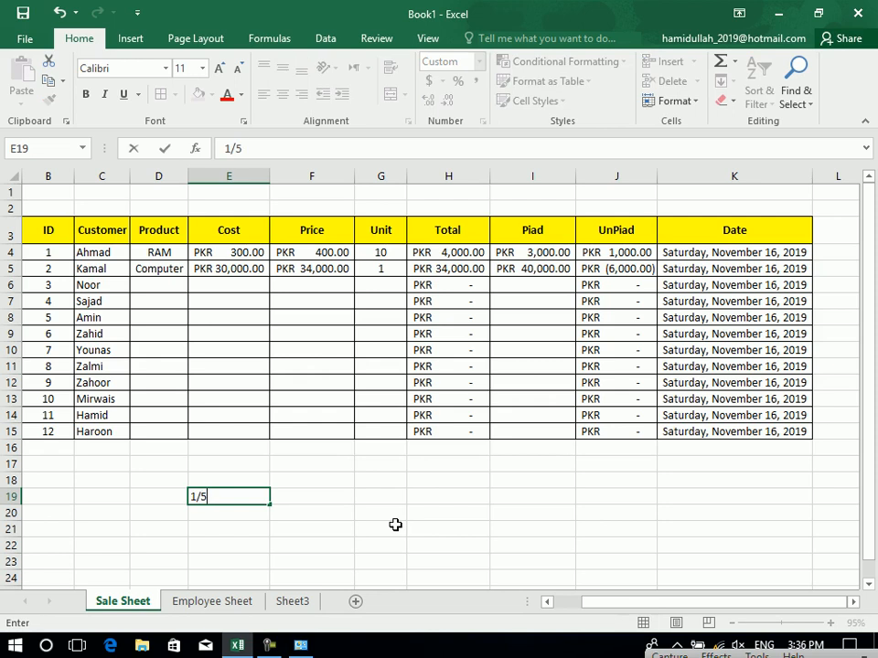
key("Return")
key("Up")
left_click(477, 61)
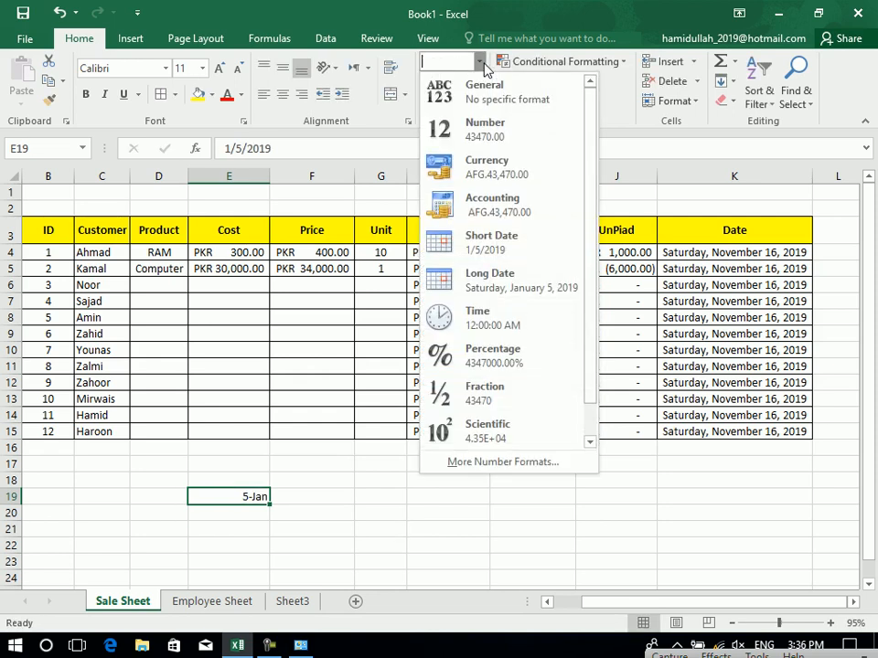
left_click(501, 359)
type("1/5")
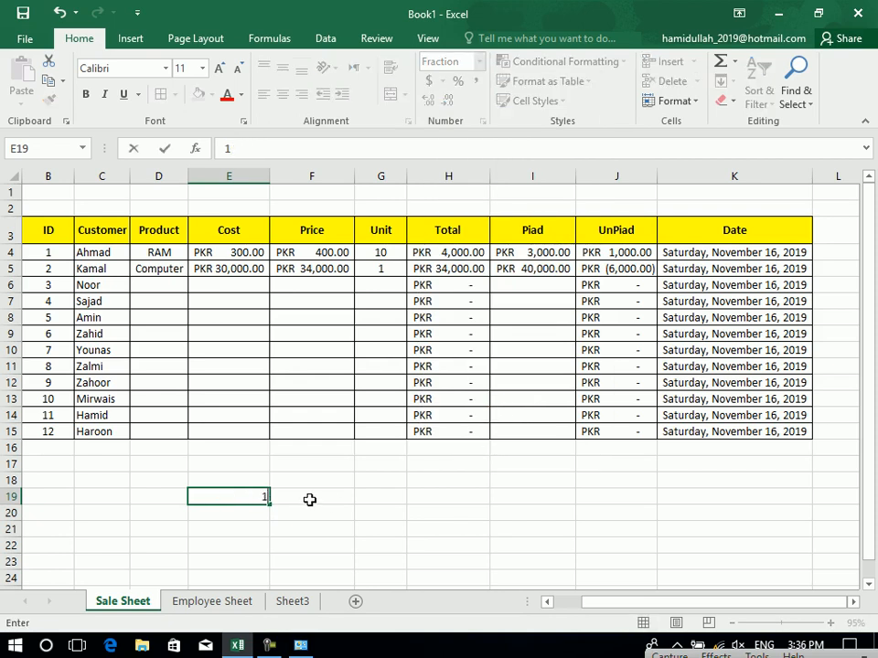
key("Return")
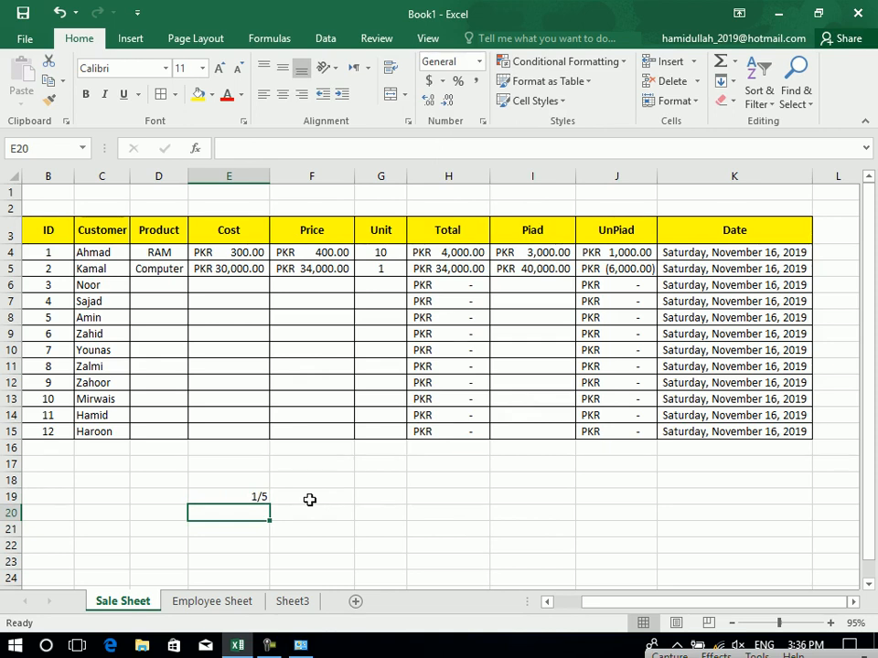
Check that E19 stores 0.2 and review the number format list without changing it.
left_click(261, 498)
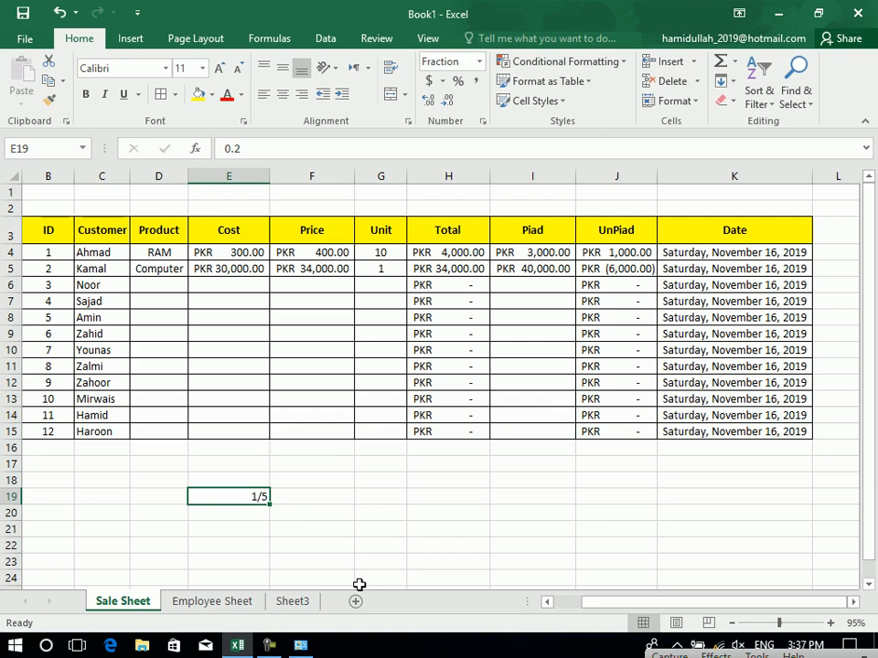
left_click(478, 63)
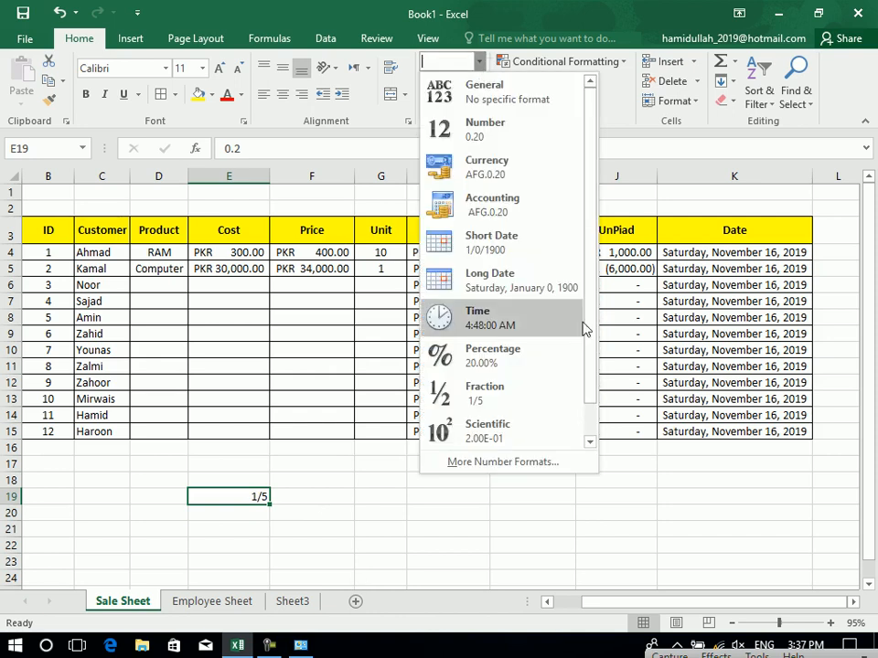
scroll(580, 380, "down", 1)
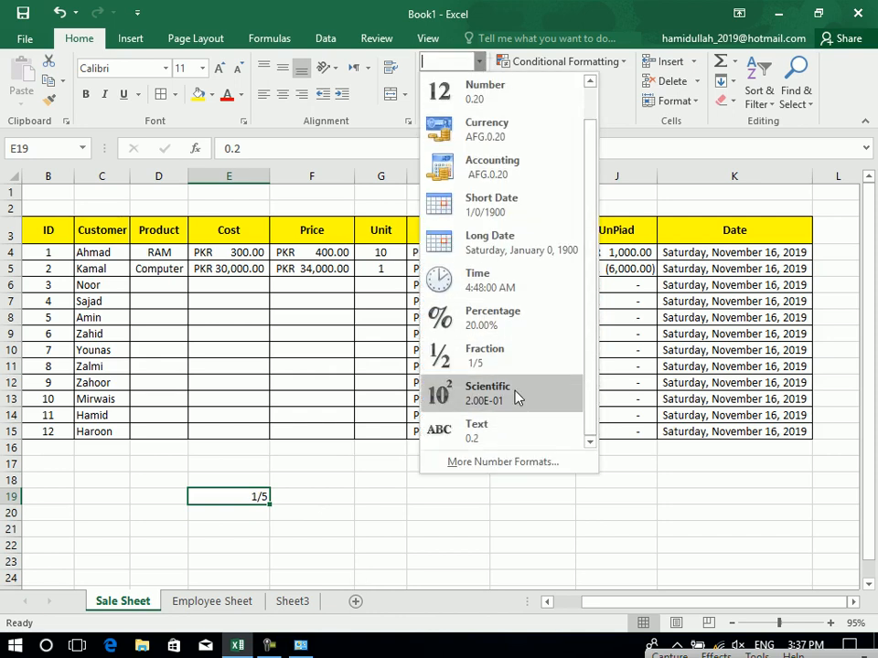
left_click(87, 530)
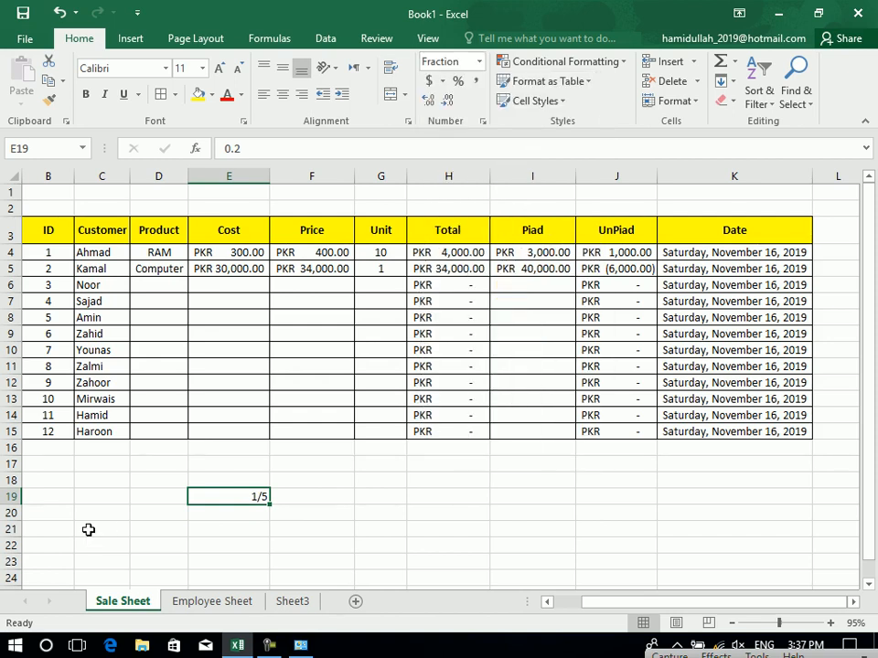
Launch Windows Calculator from the Run box with calc.
key("super+r")
type("calc")
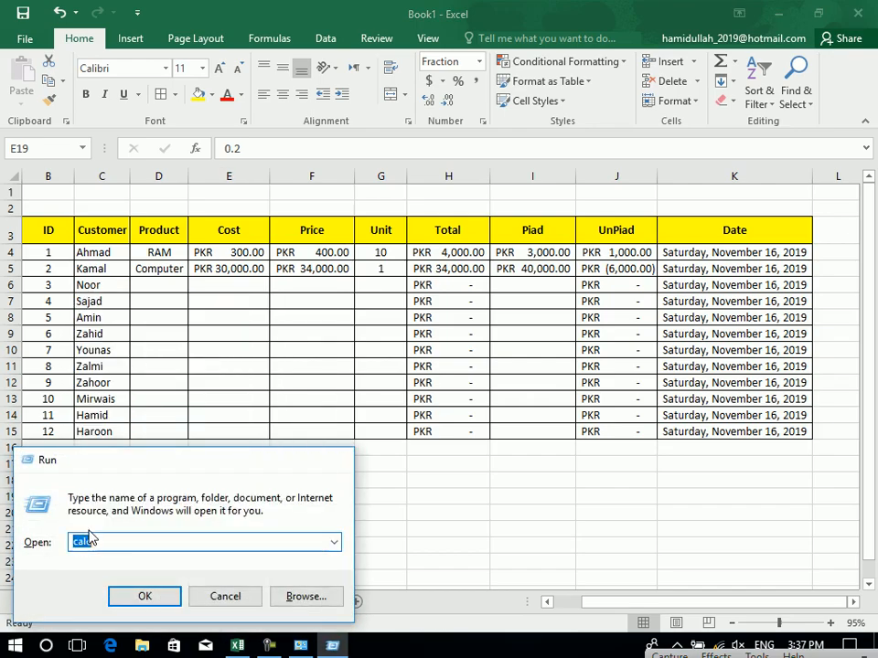
key("Return")
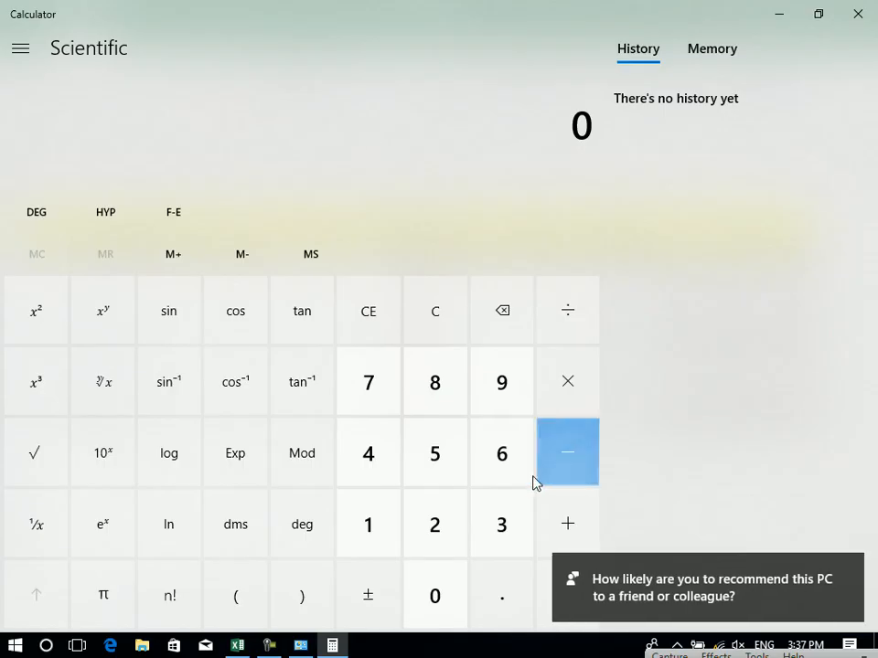
Calculate 4 ^ 5 = 1,024, then return to Excel and press Delete on E19.
left_click(389, 475)
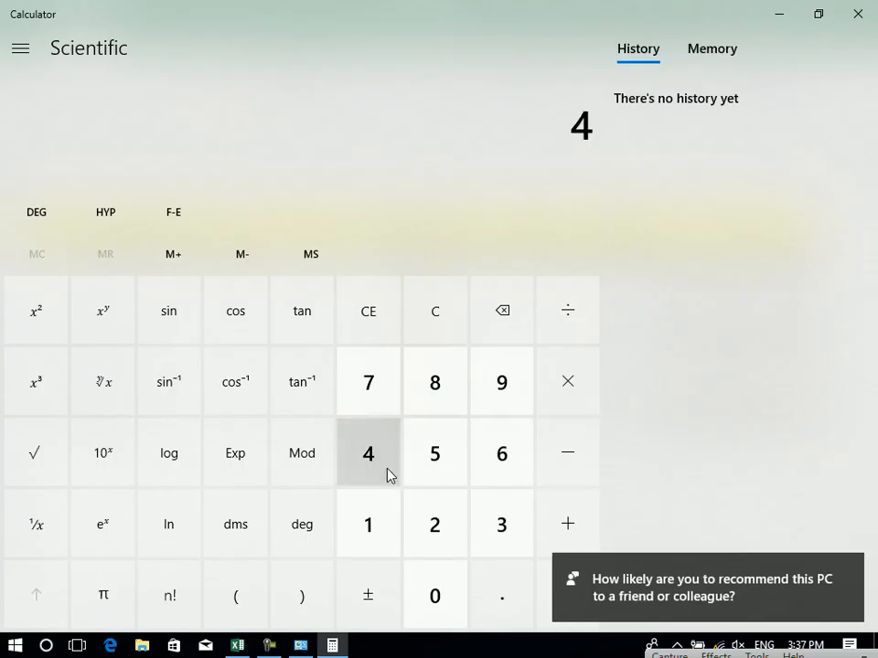
left_click(103, 316)
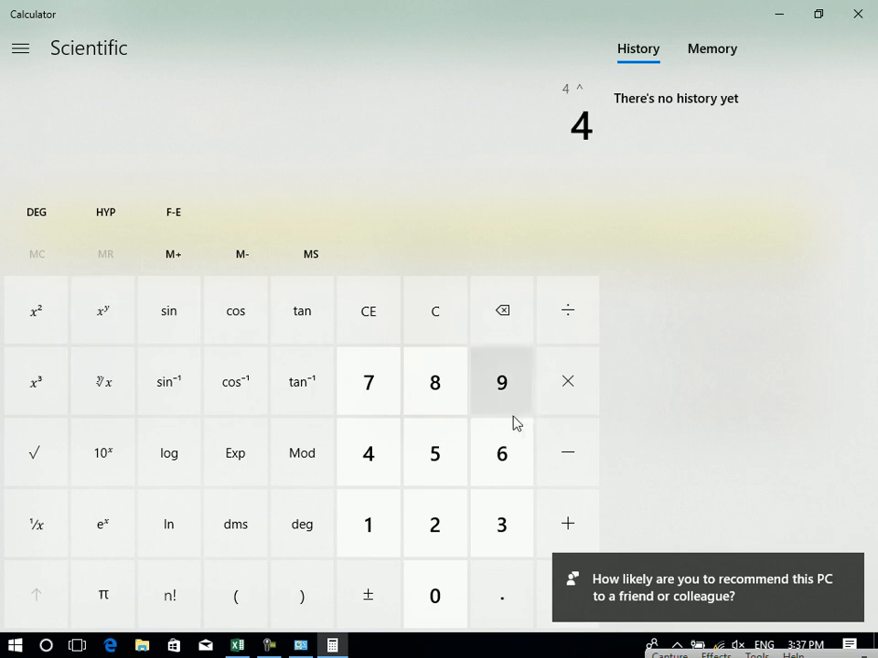
left_click(443, 454)
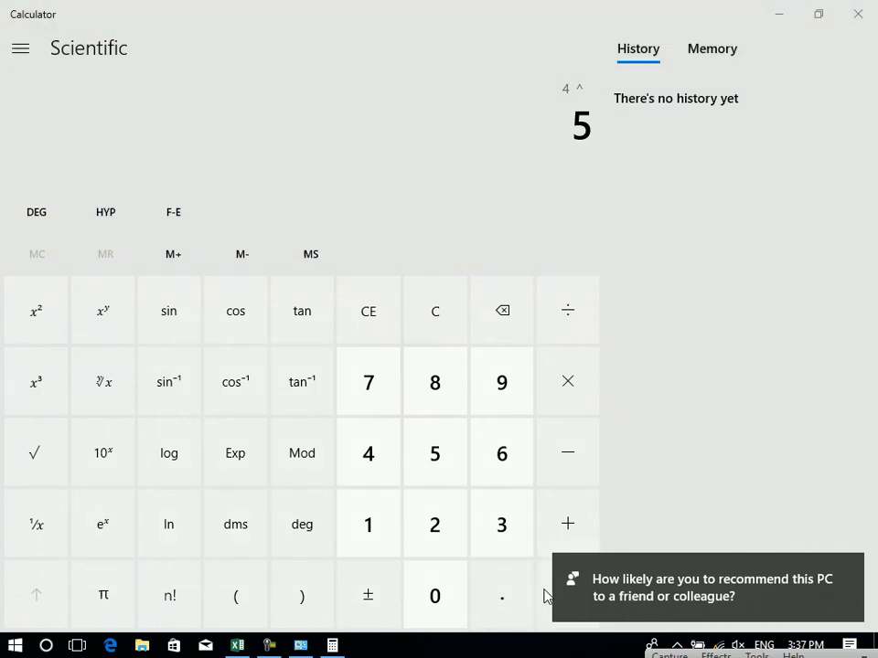
left_click(849, 571)
left_click(553, 599)
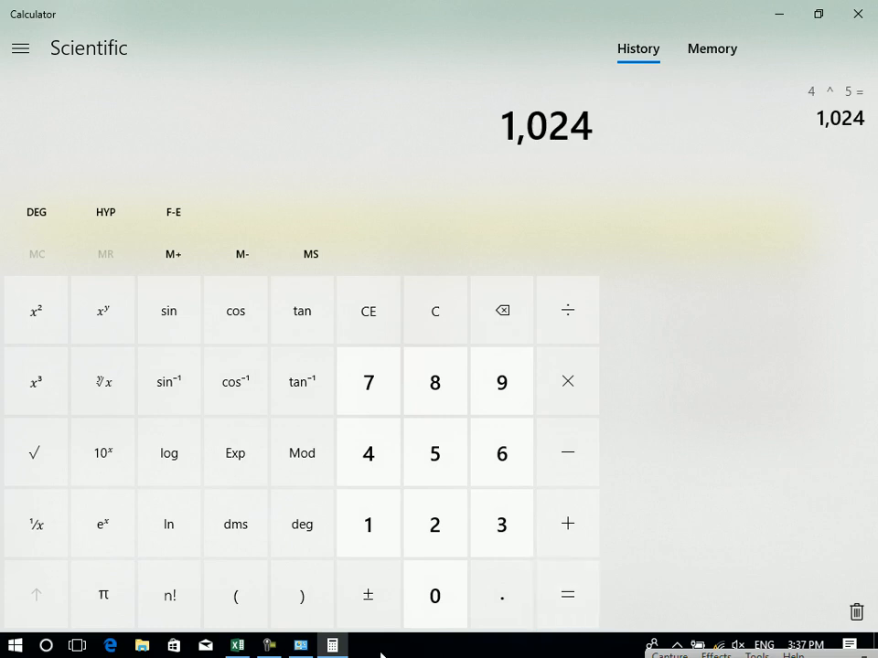
left_click(240, 646)
key("Delete")
Move to cell F20 in Excel, then launch Notepad from the Run box.
key("Down")
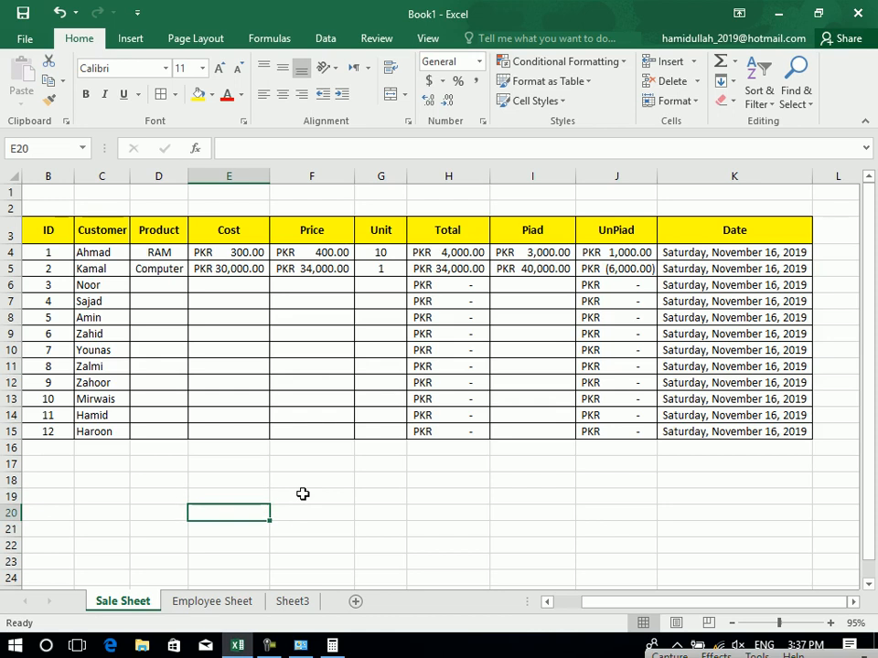
key("Right")
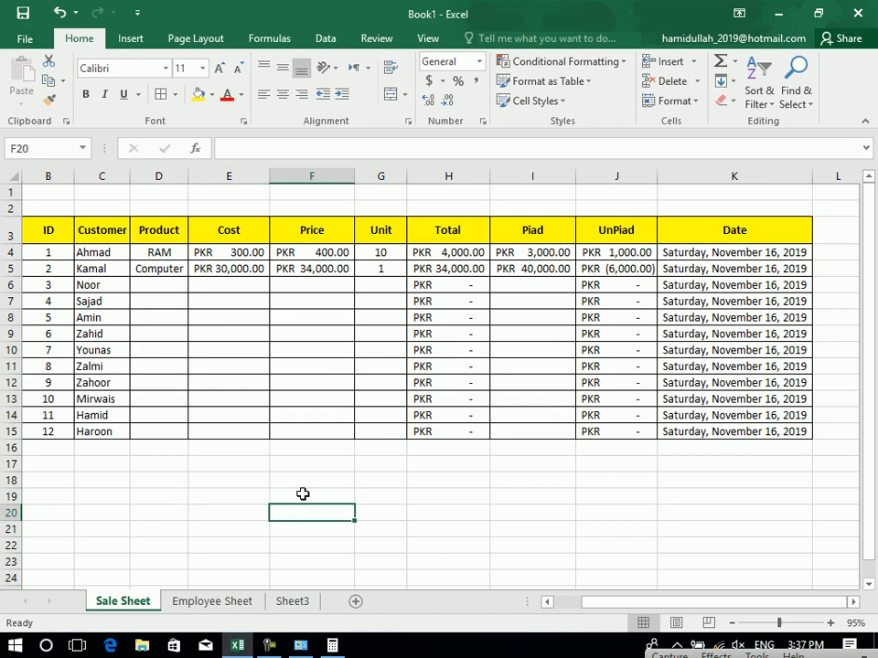
key("super+r")
type("notepad")
key("Return")
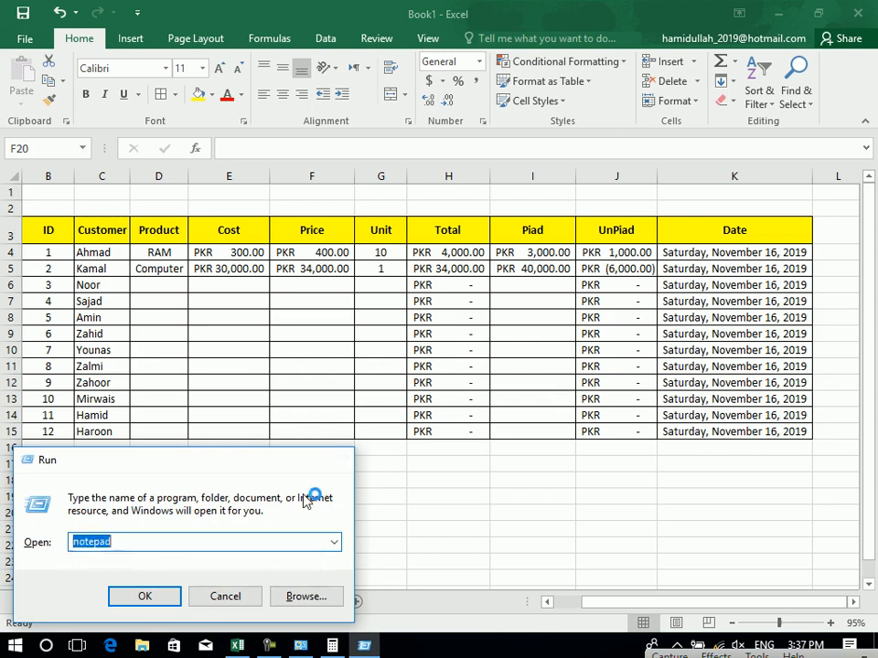
Write '^ Expo' on the first line and '2^2' a few lines below.
type("^")
key("Return")
key("BackSpace")
type("Expo")
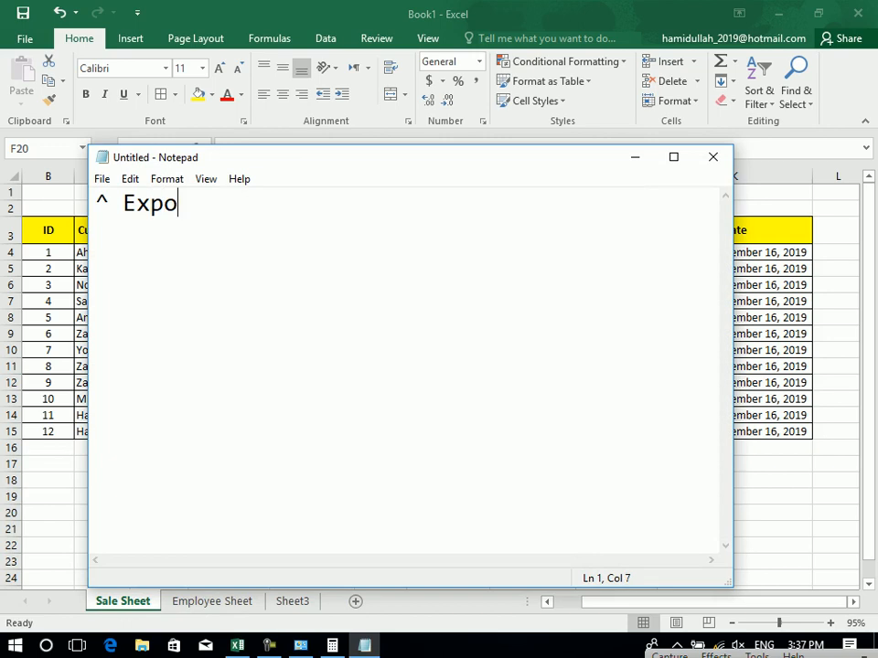
key("Return")
key("Return")
key("Return")
type("2^2")
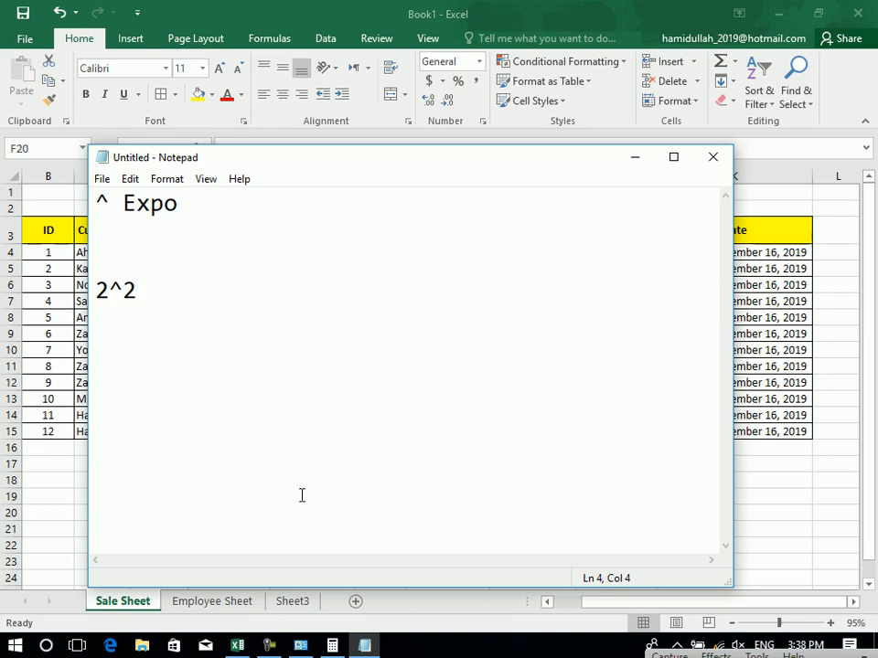
In Calculator, clear the old 1,024 result and begin 2 ^ as a power.
left_click(304, 646)
left_click(335, 646)
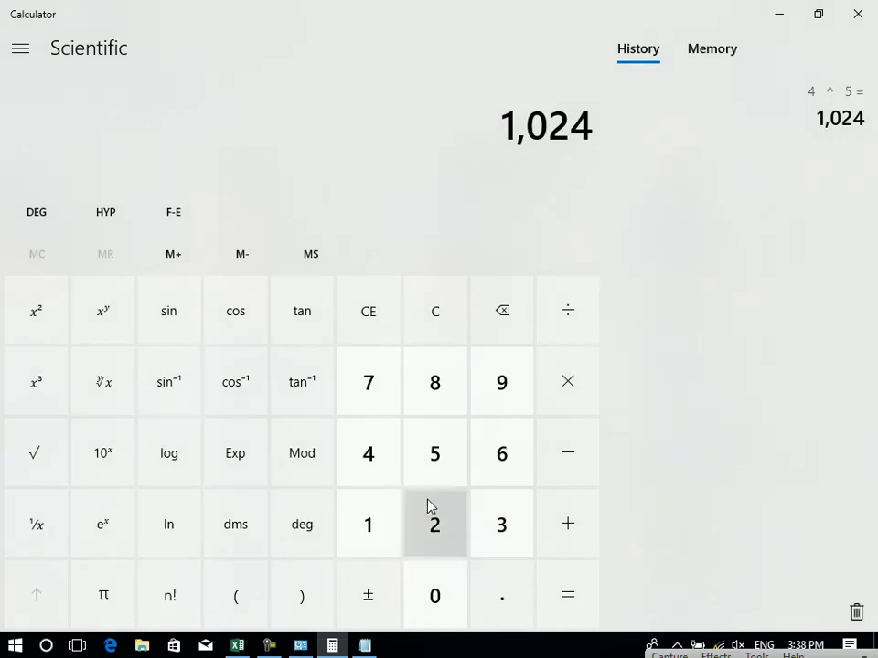
left_click(461, 344)
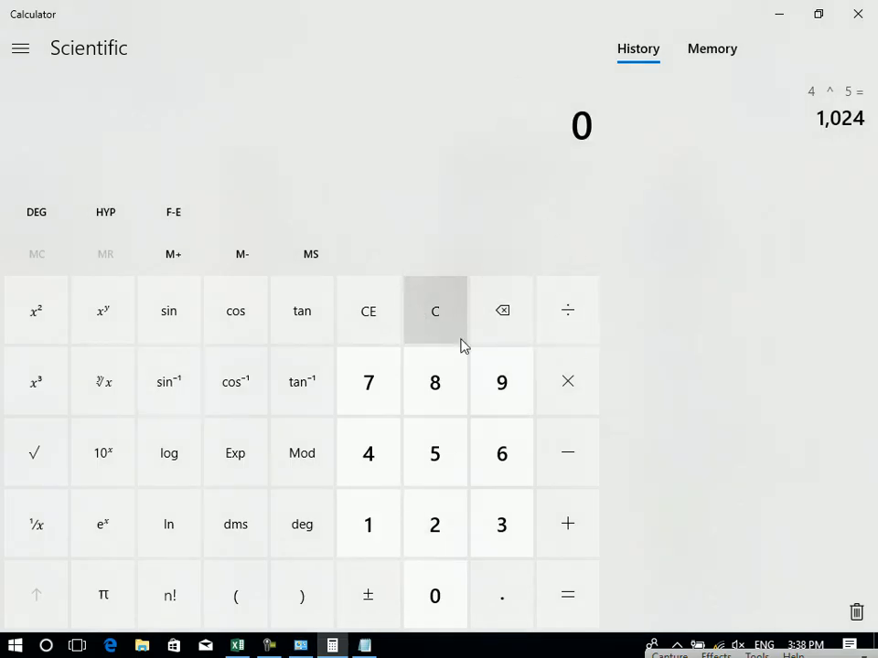
left_click(439, 526)
left_click(103, 320)
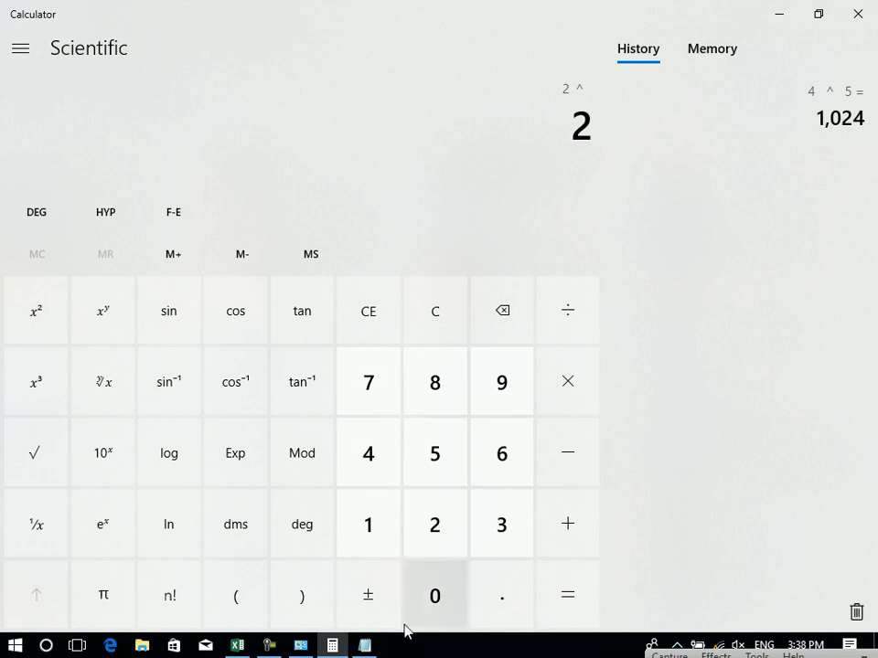
Enter a long 2-followed-by-zeros number in F20, displayed as 2E+37.
left_click(237, 646)
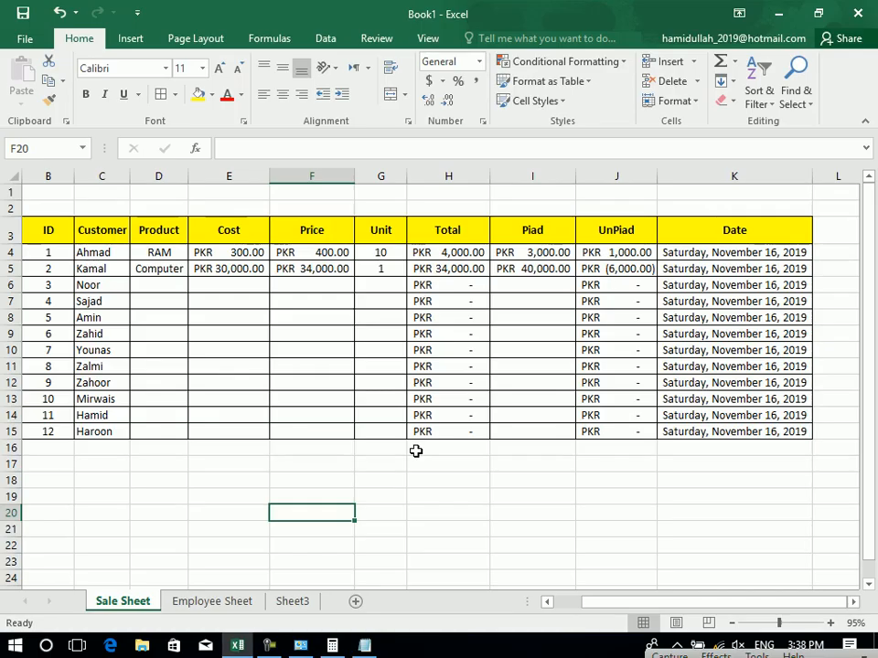
type("2")
key("BackSpace")
type("2000000000000000000000000000000000000")
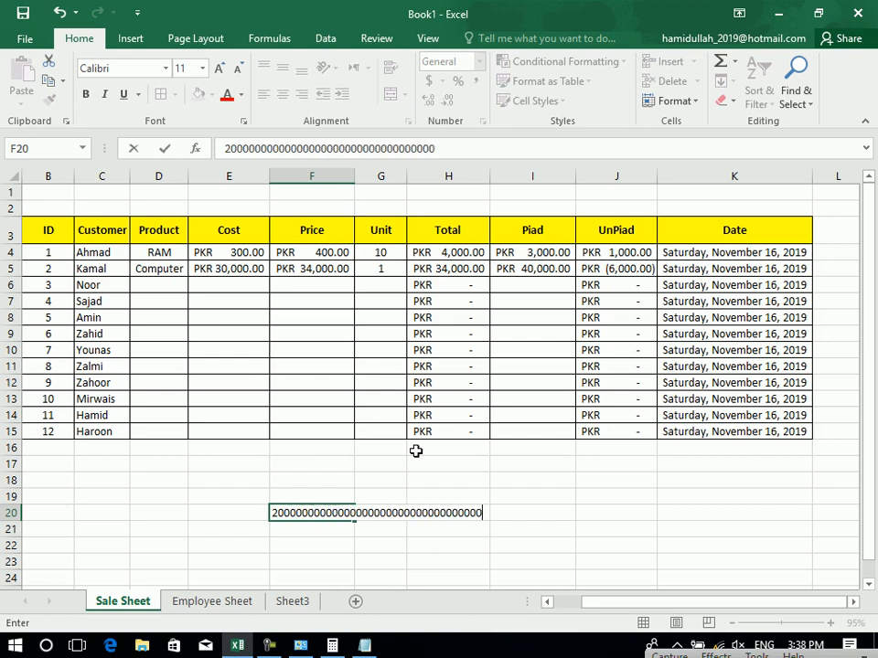
key("Return")
left_click(341, 516)
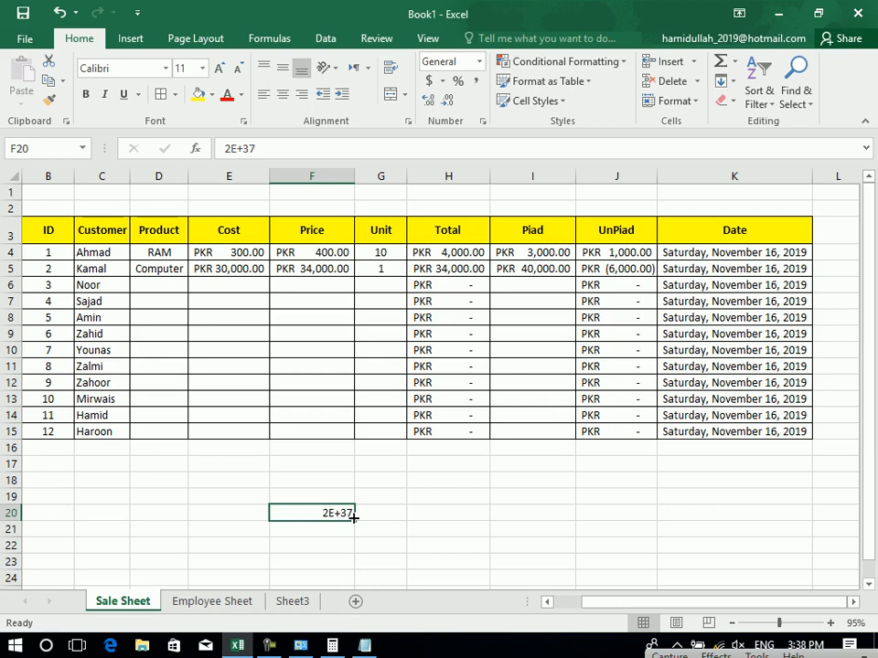
Enter 500000 in J21 and give it the Scientific format, showing 5.00E+05.
left_click(613, 531)
type("5")
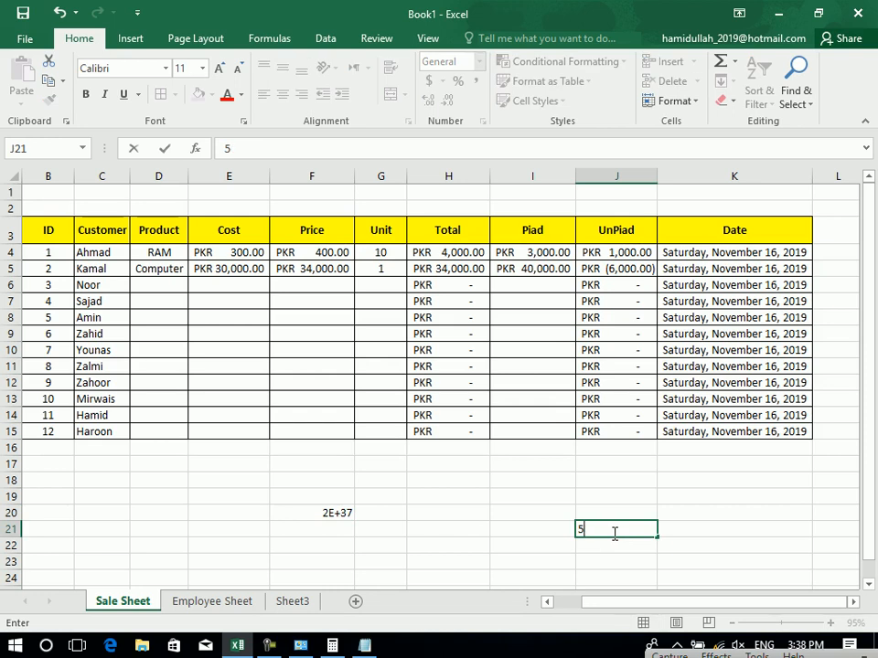
type("0000000")
key("Return")
left_click(613, 528)
left_click(478, 61)
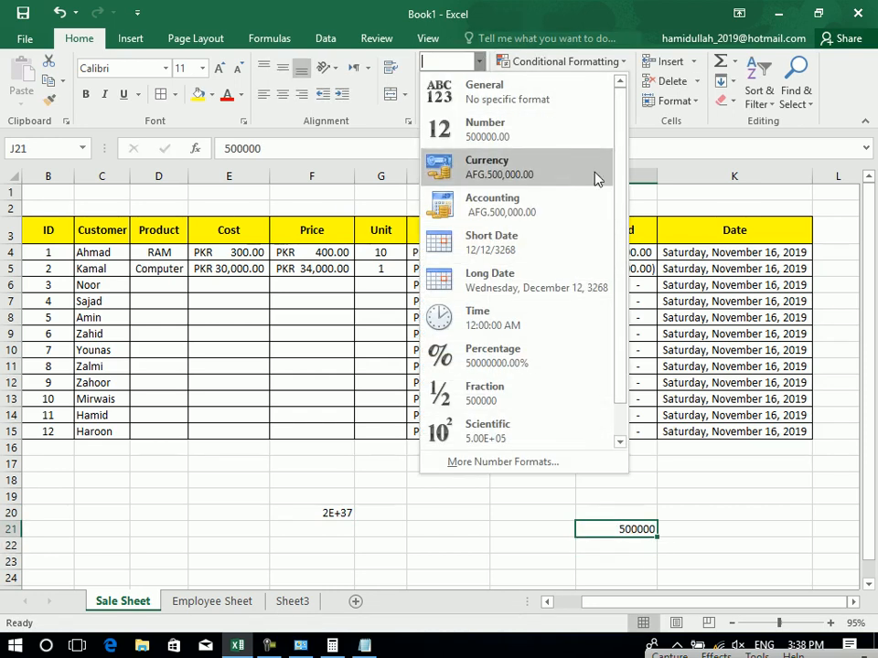
scroll(621, 220, "down", 1)
left_click(502, 399)
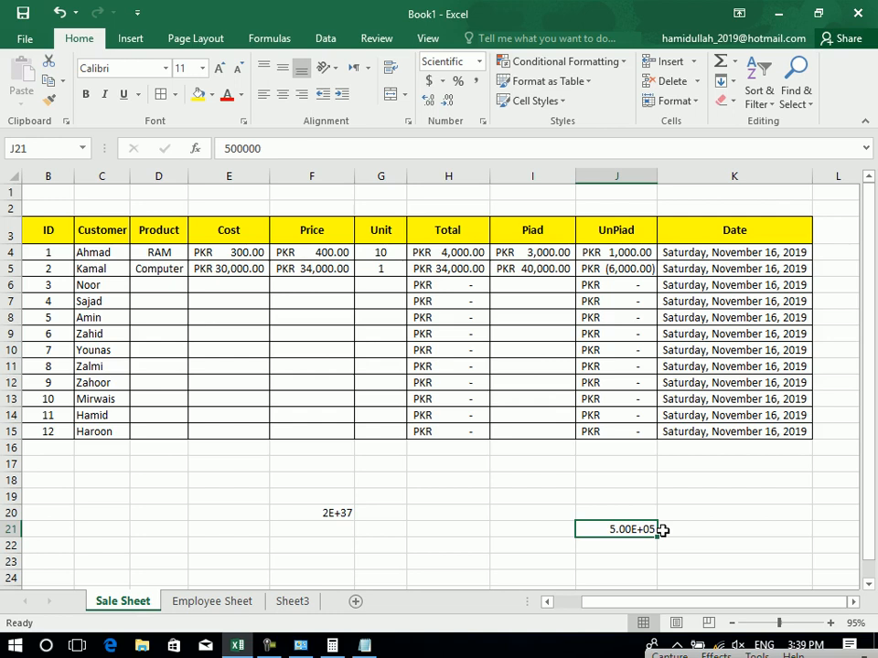
left_click(330, 520)
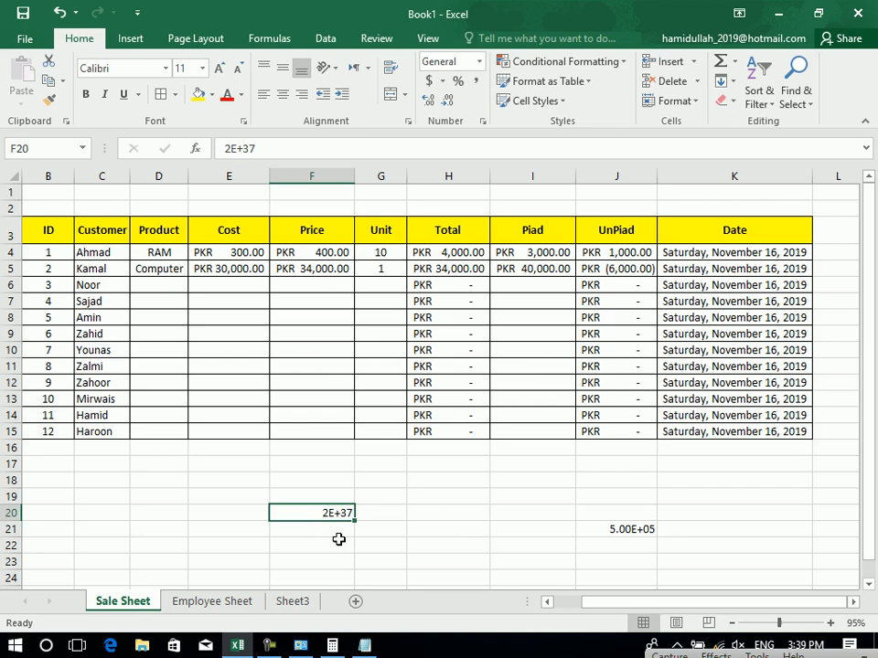
Widen column F, keep F20 in General, then narrow column F so a Price shows ####.
double_click(353, 175)
left_click_drag(353, 175, 539, 173)
left_click(478, 61)
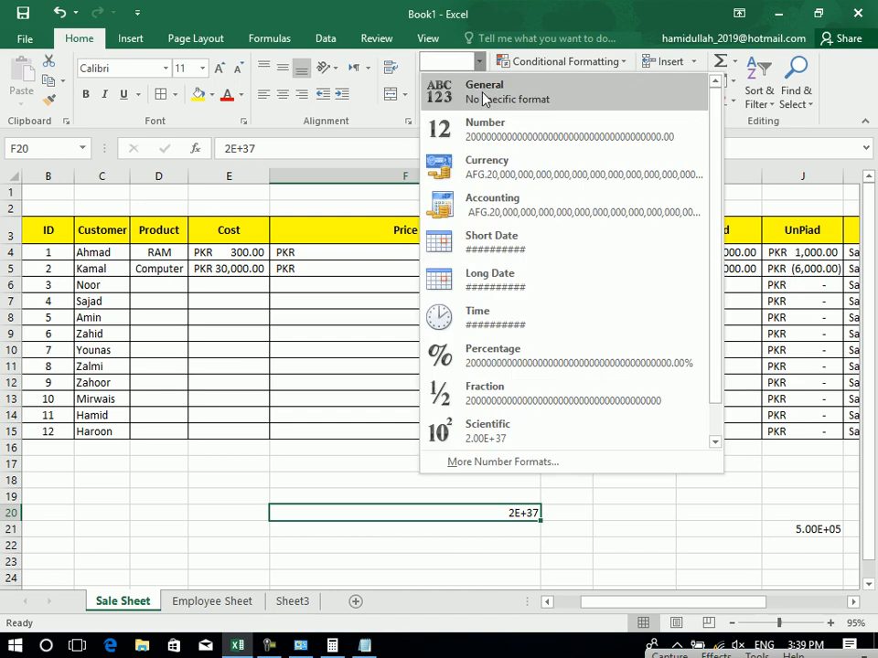
left_click(483, 99)
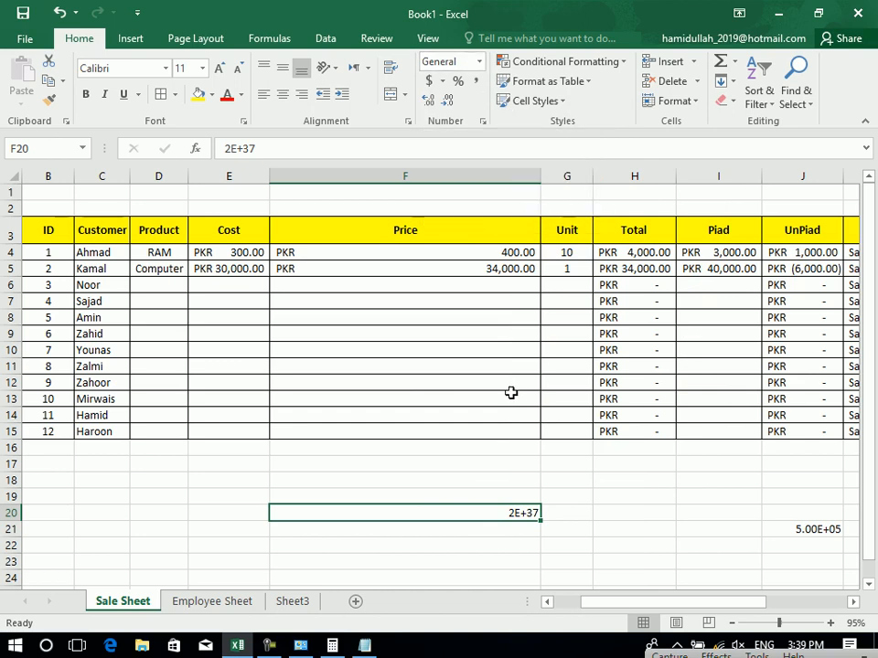
left_click_drag(542, 183, 343, 205)
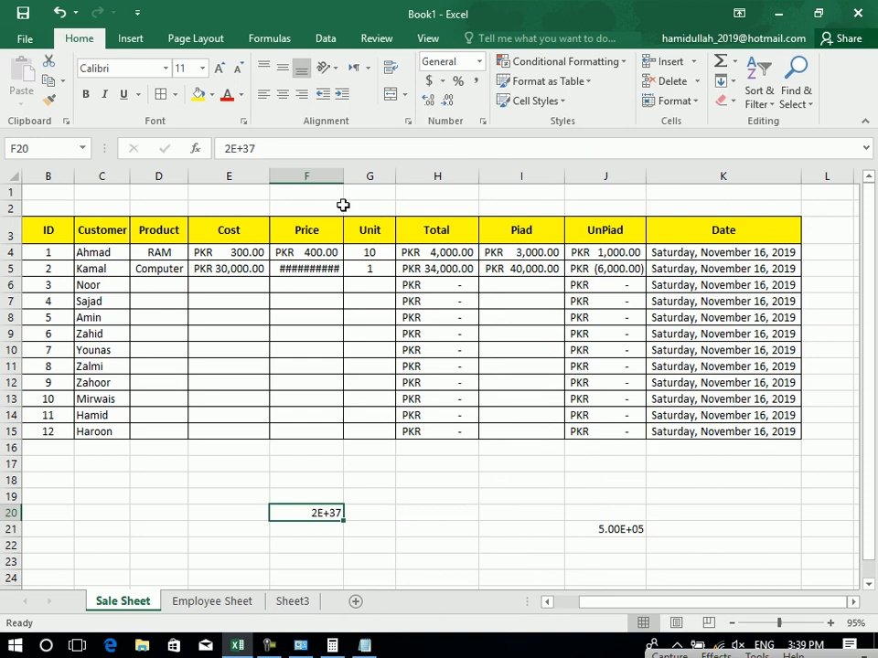
Remove both decimal places from J21 so it displays 5E+05.
left_click(619, 529)
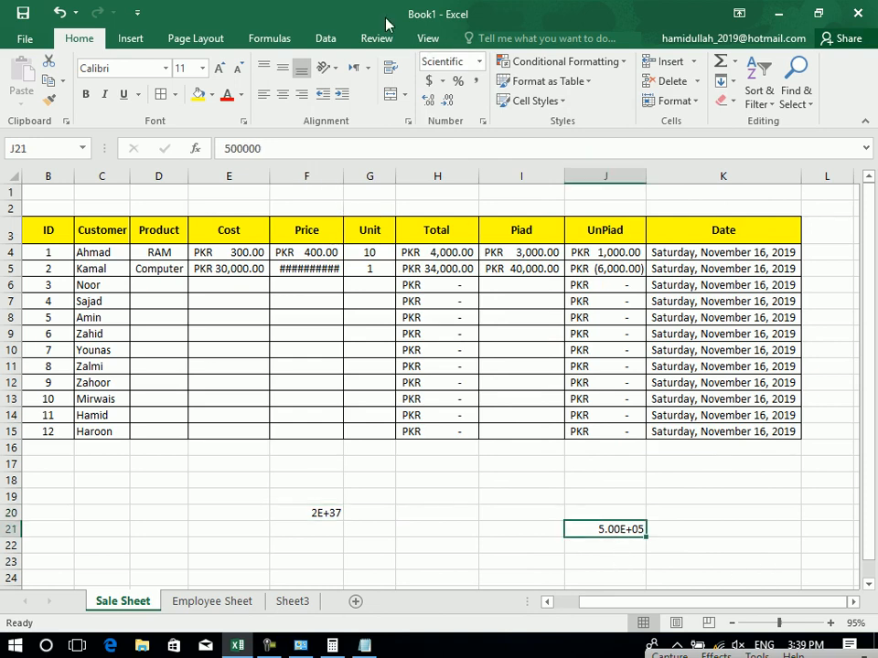
left_click(449, 99)
left_click(449, 99)
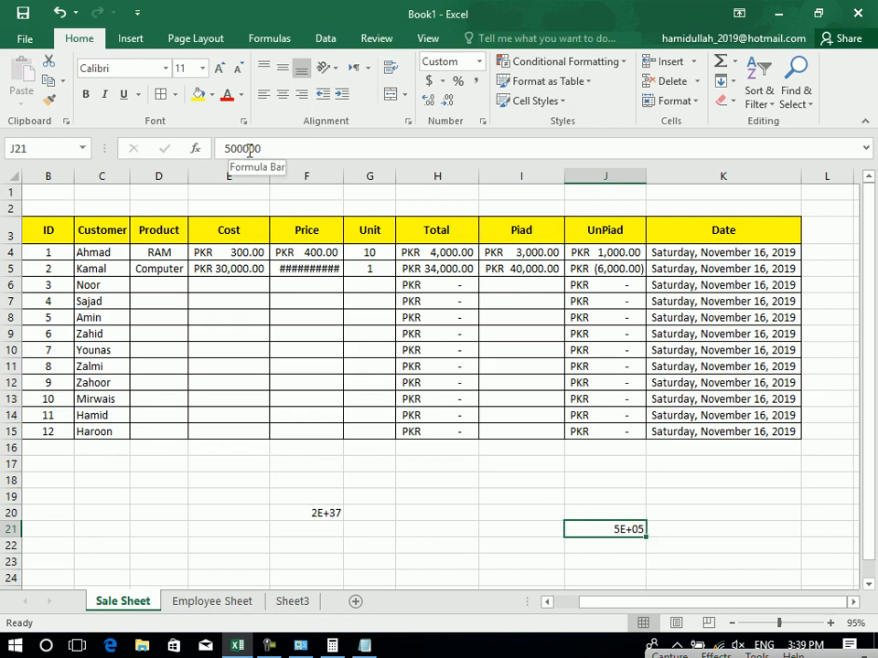
left_click(322, 501)
left_click(326, 525)
left_click(325, 514)
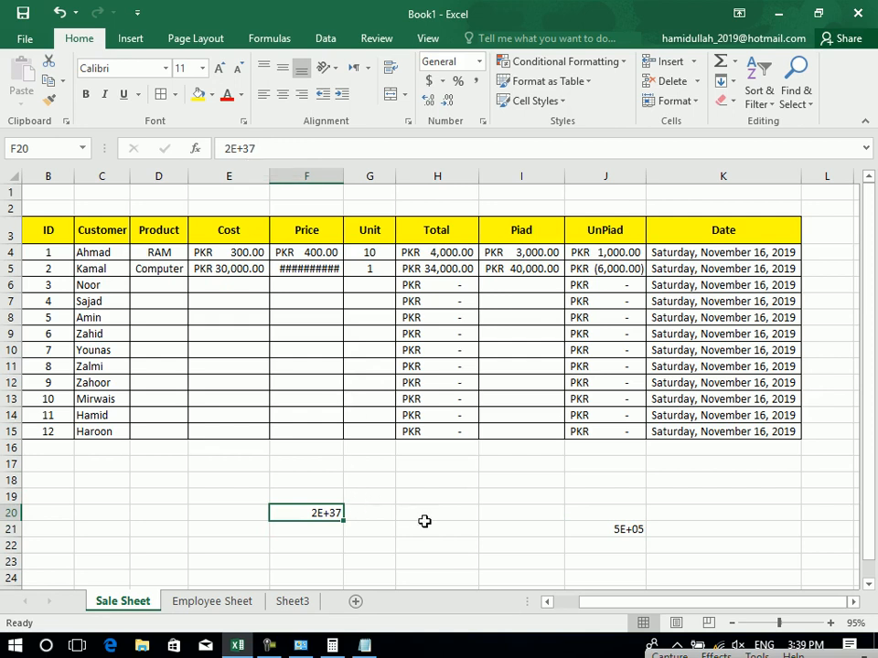
left_click(437, 547)
type("234234324823423423423423")
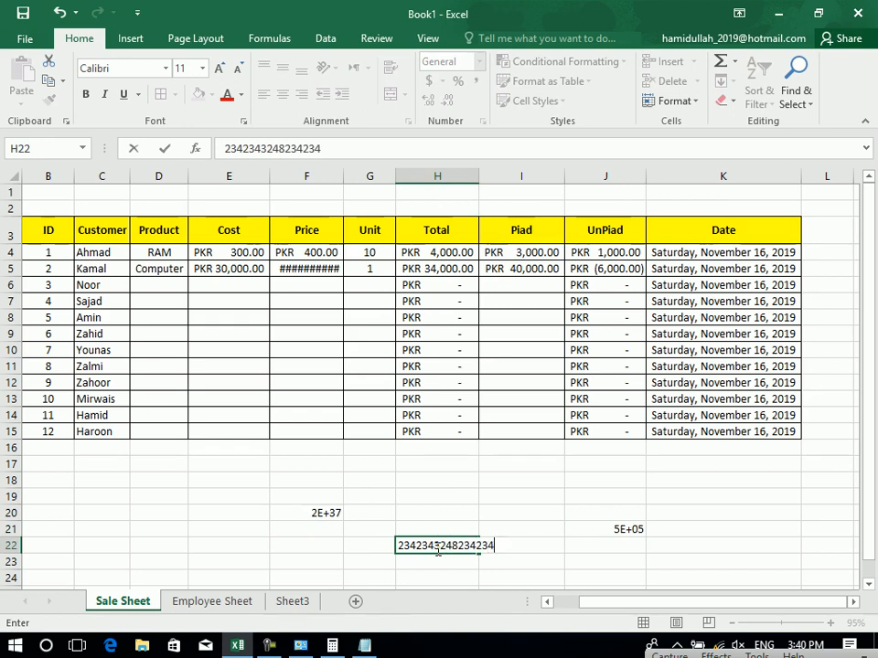
key("Return")
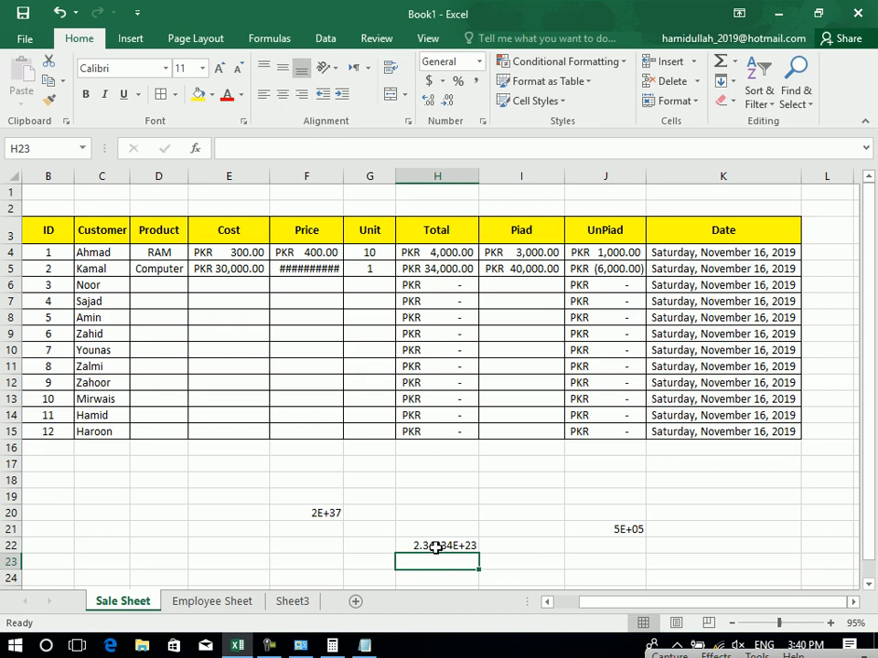
left_click(435, 547)
key("Delete")
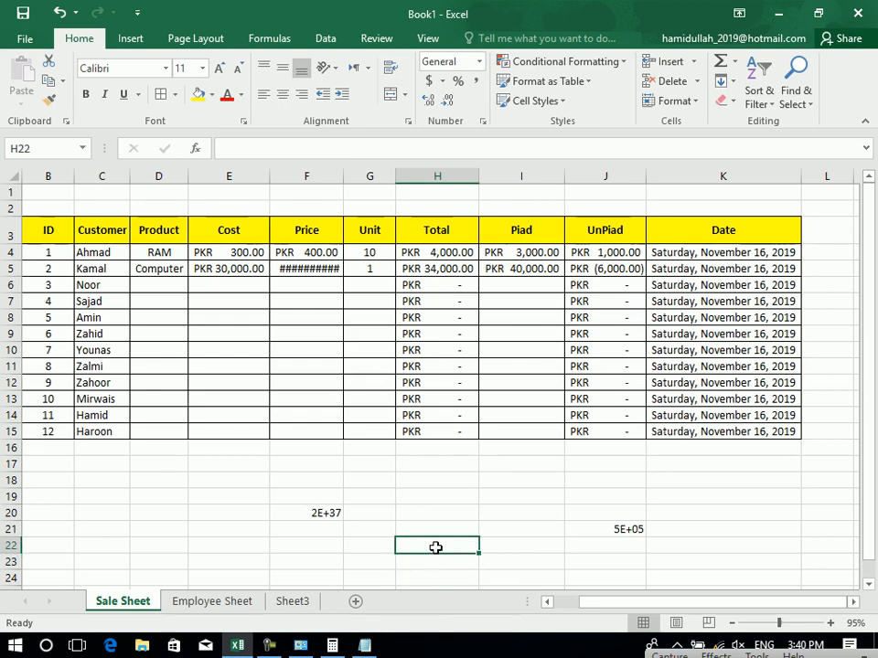
left_click(581, 529)
left_click(478, 61)
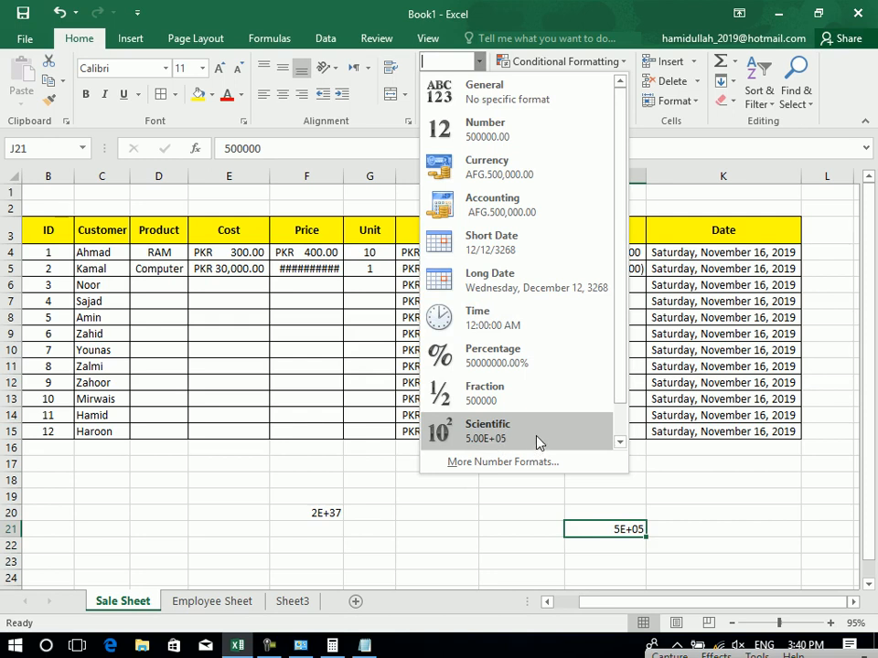
left_click_drag(620, 216, 625, 364)
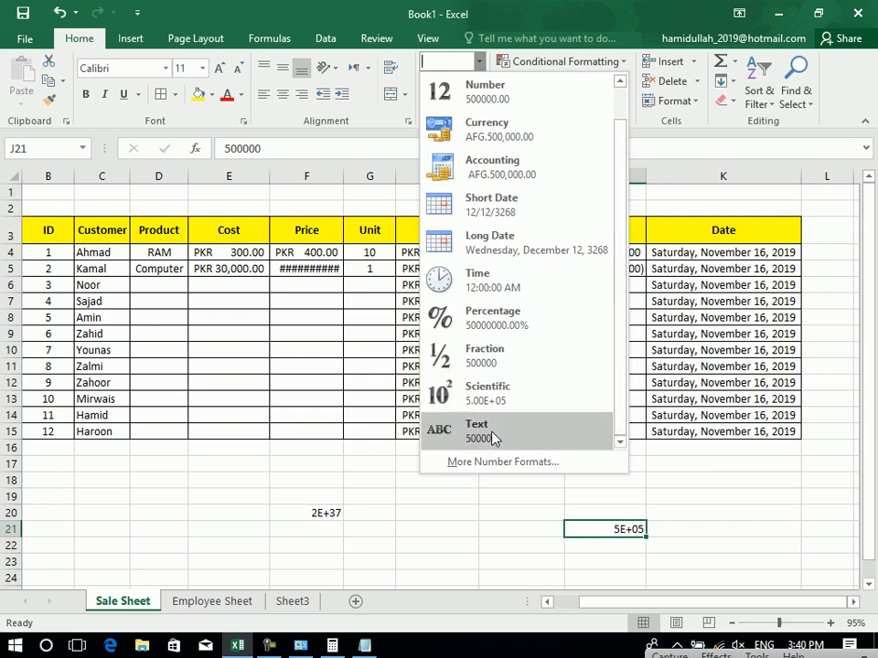
key("Escape")
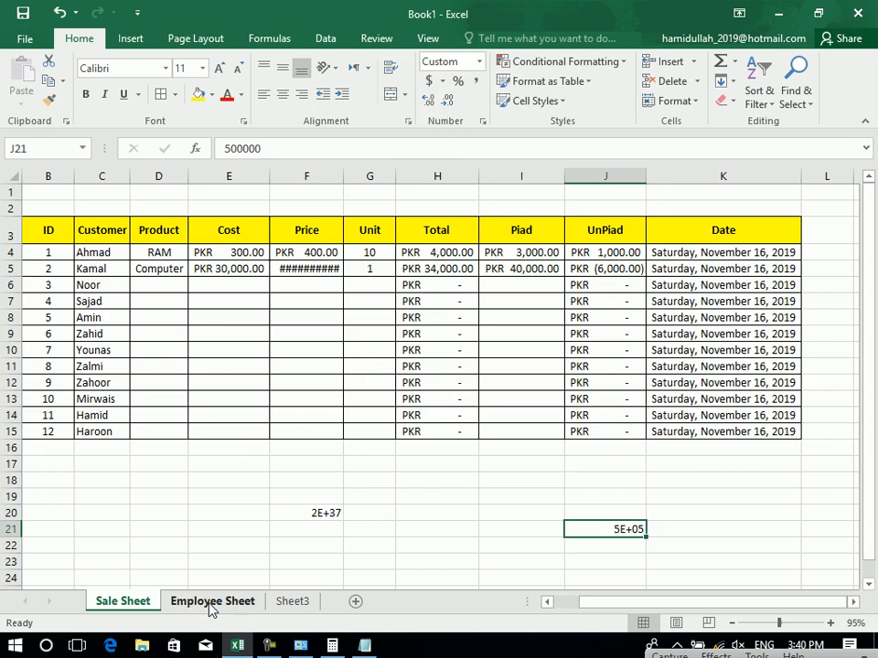
On the Employee Sheet, add a 'Phone' heading in J3 and a phone number in J4.
left_click(210, 603)
left_click(477, 260)
type("P")
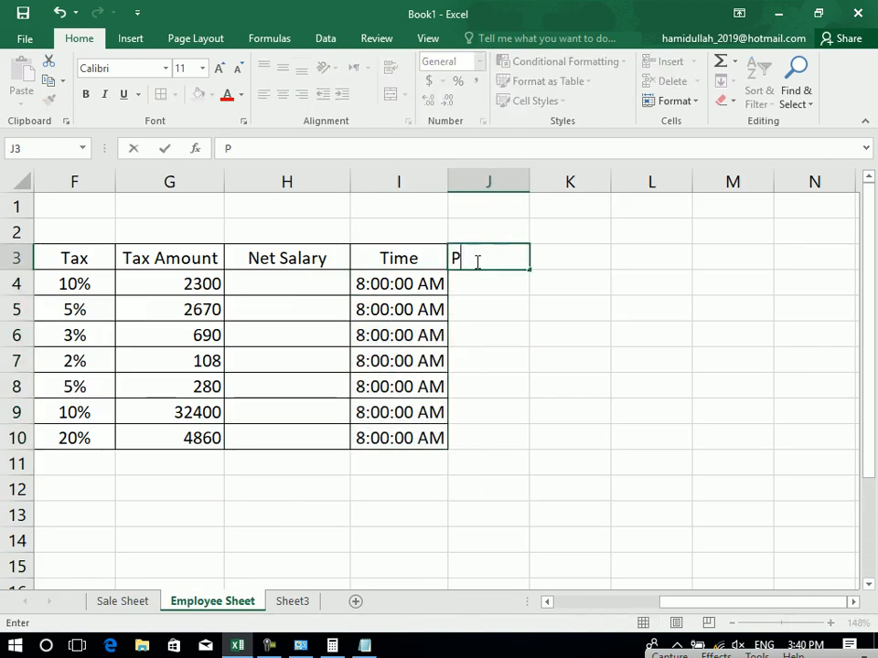
type("hone")
key("Return")
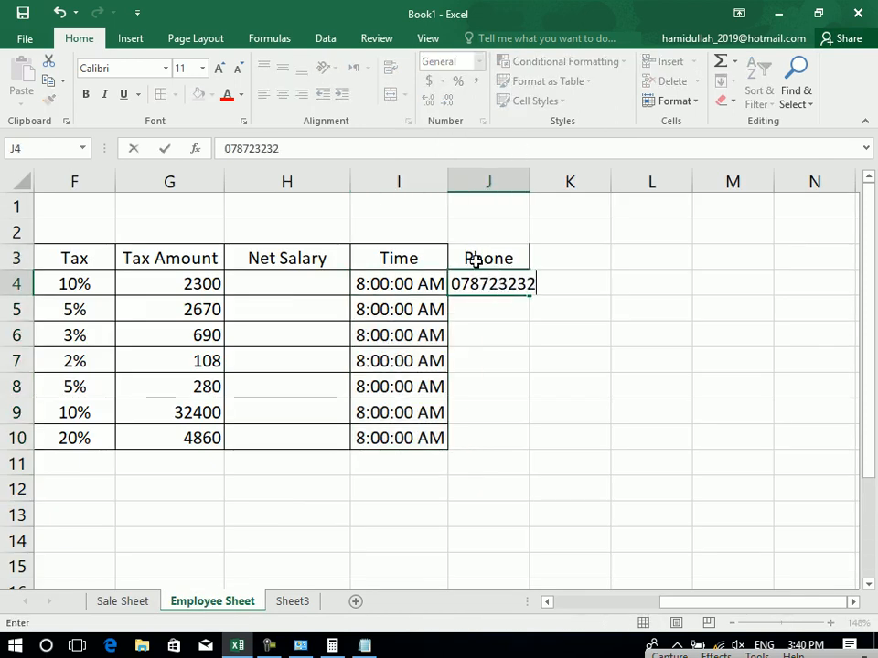
key("Return")
Widen column J, re-enter a longer phone number in J4, and fill it down to J10.
left_click_drag(528, 177, 560, 178)
left_click(485, 284)
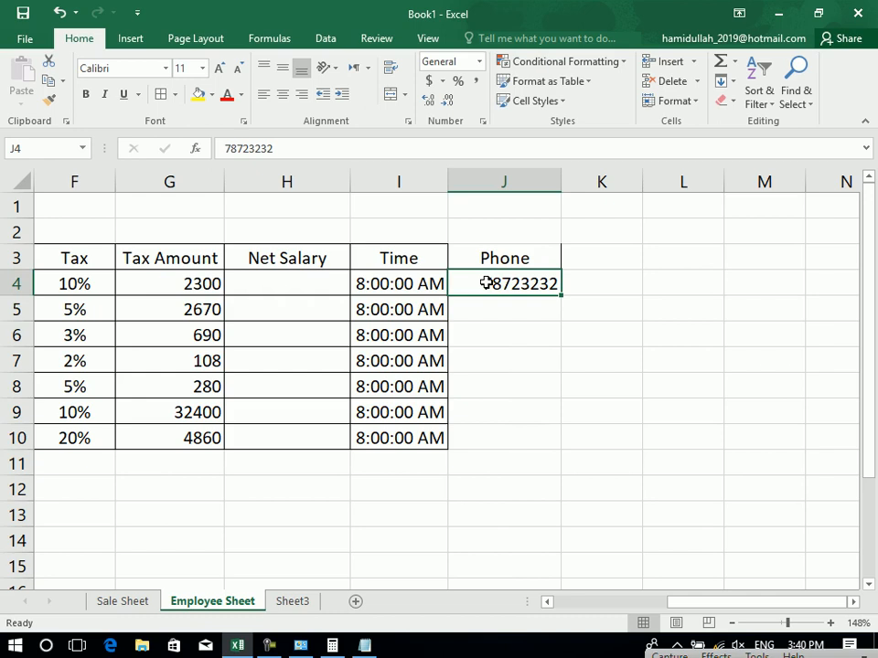
key("Return")
left_click_drag(478, 284, 454, 255)
key("ctrl+d")
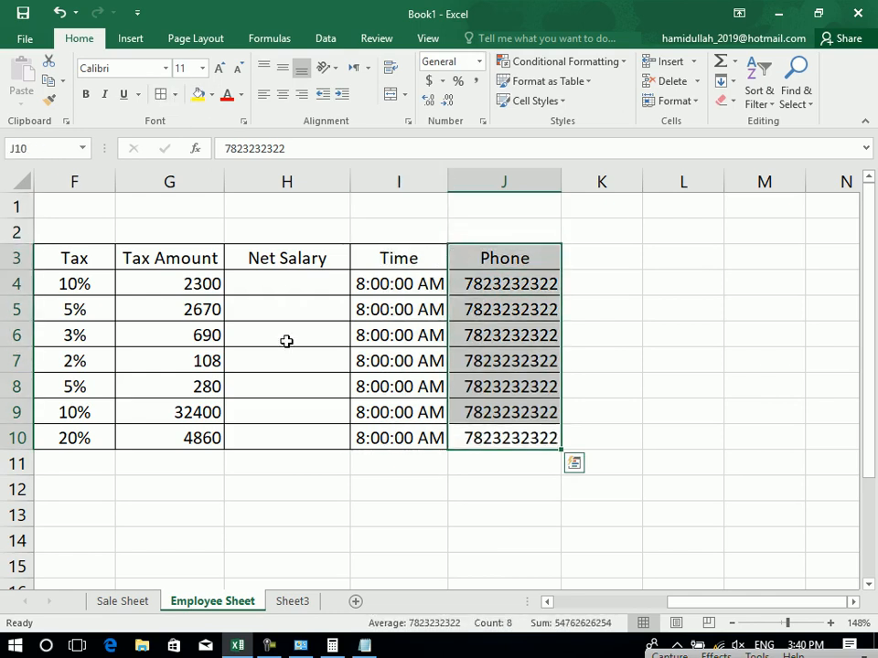
Fill the header row from Emp to Phone with yellow and zoom out to 112%.
left_click(287, 386)
mouse_move(490, 257)
left_mouse_down()
mouse_move(131, 260)
mouse_move(126, 245)
left_mouse_up()
left_click(198, 94)
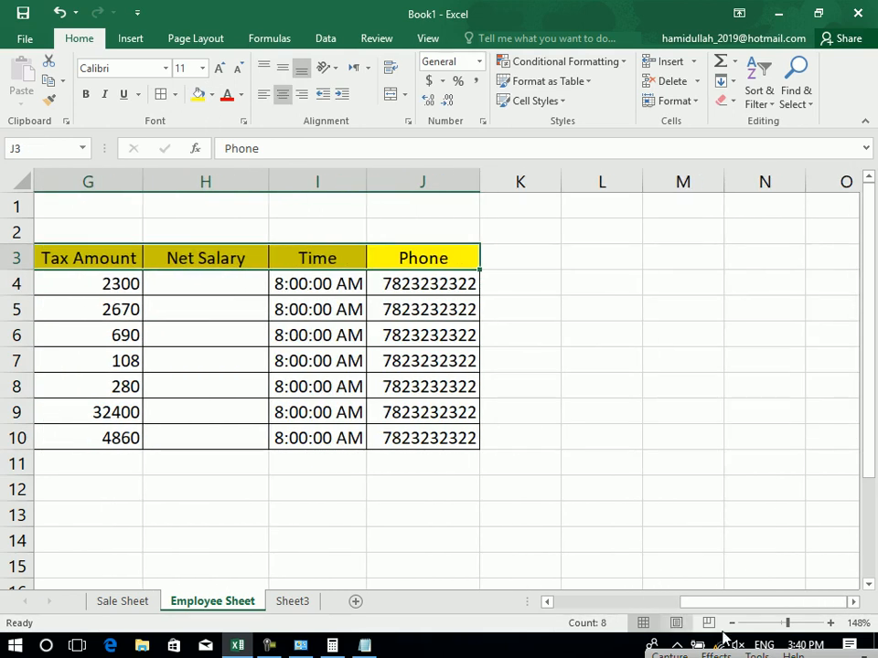
left_click(784, 629)
left_click_drag(759, 251, 760, 345)
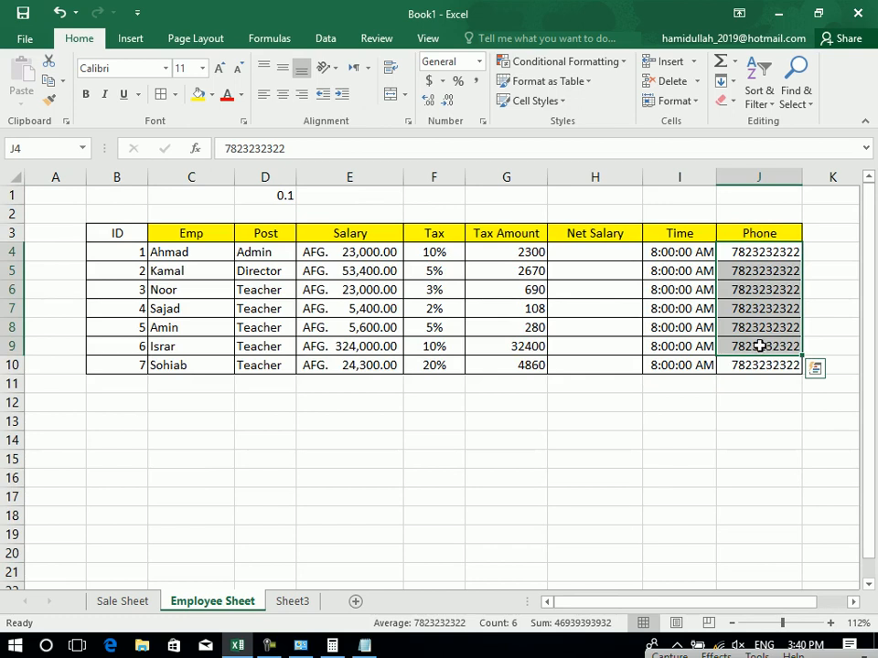
Format the phone cells J4:J10 as Text and right-align them.
left_click_drag(760, 366, 752, 255)
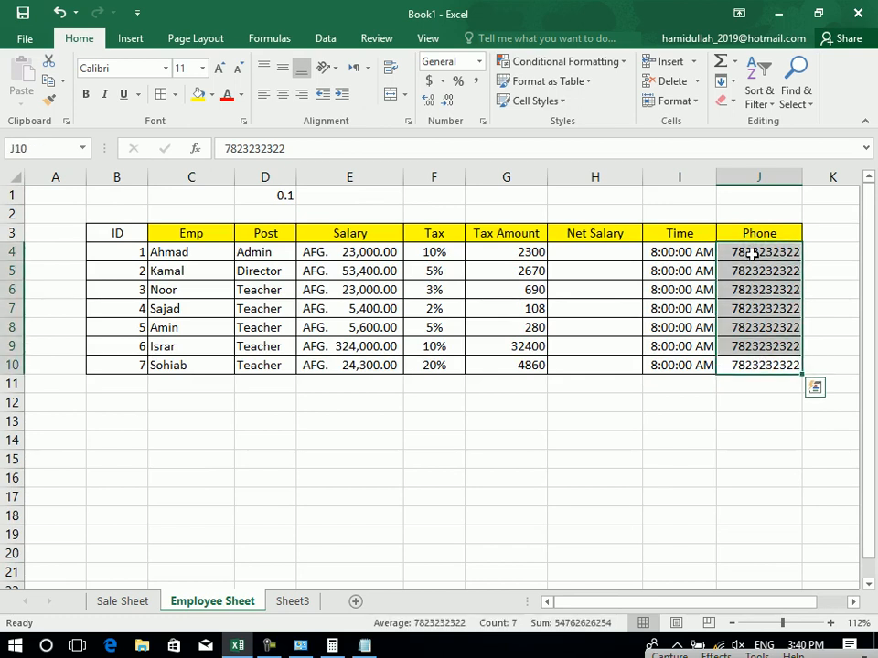
left_click(478, 61)
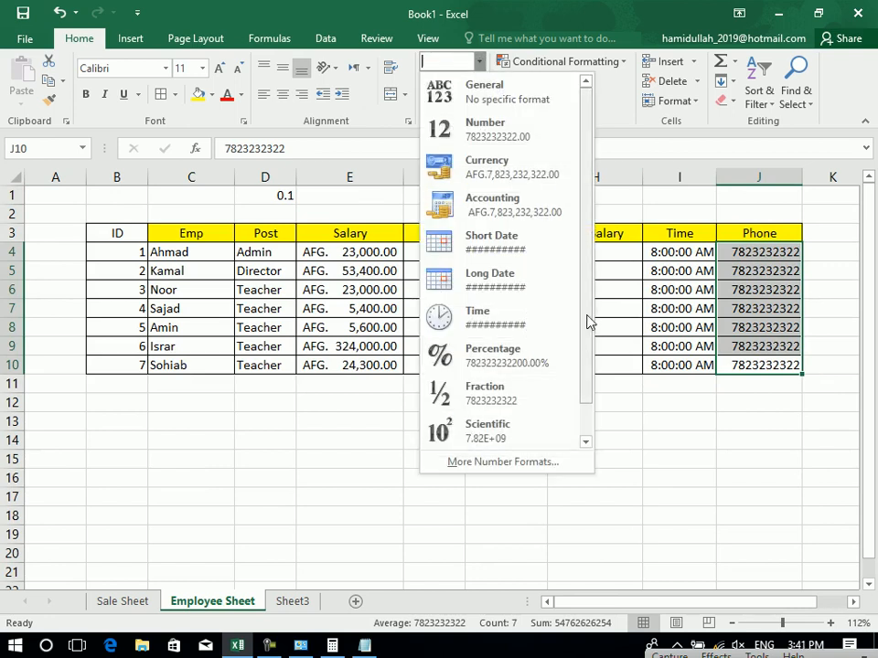
scroll(589, 329, "down", 1)
left_click(501, 436)
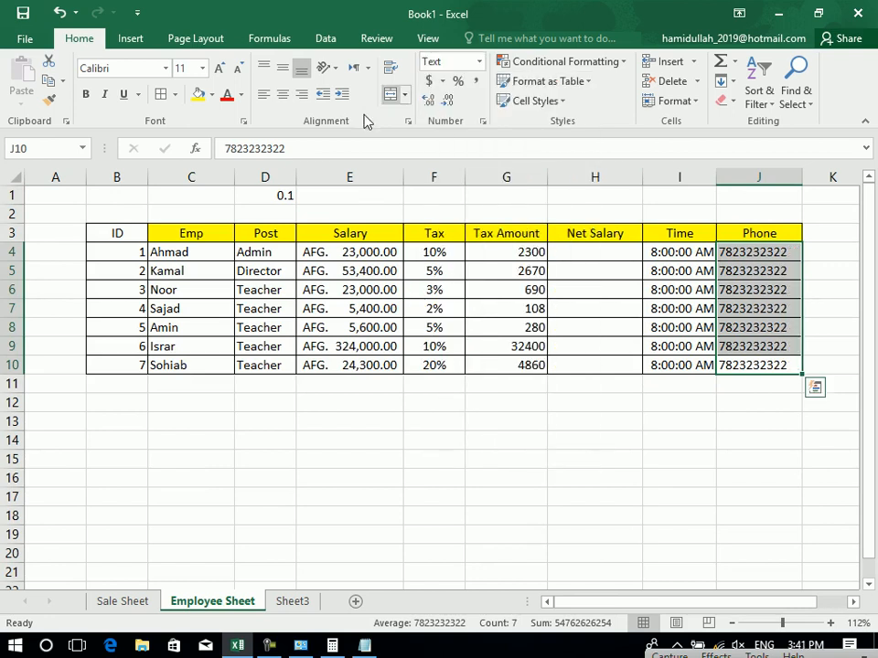
left_click(300, 95)
Retype a phone number starting with 0 in J4 and J5, keeping the leading zero.
left_click(788, 256)
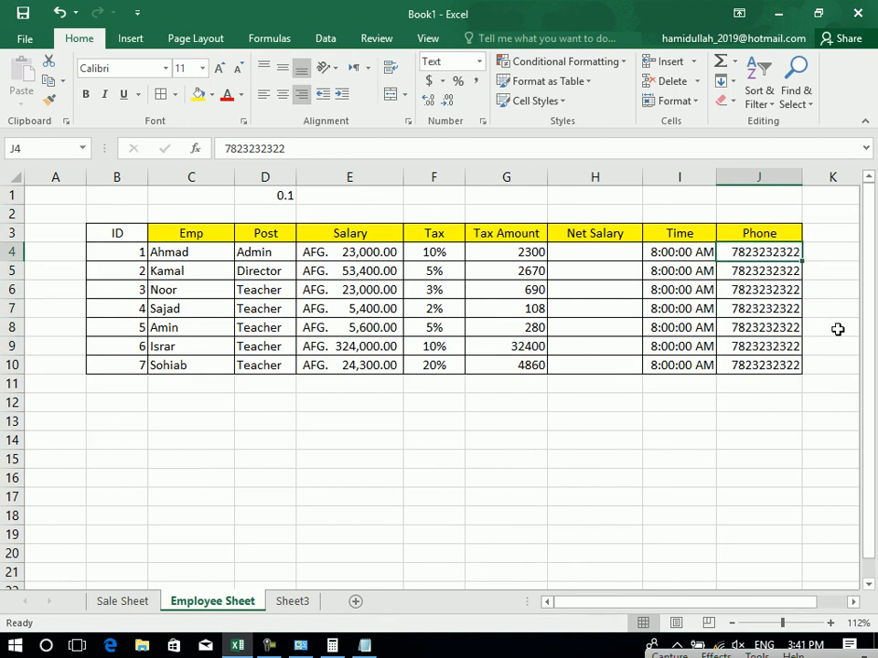
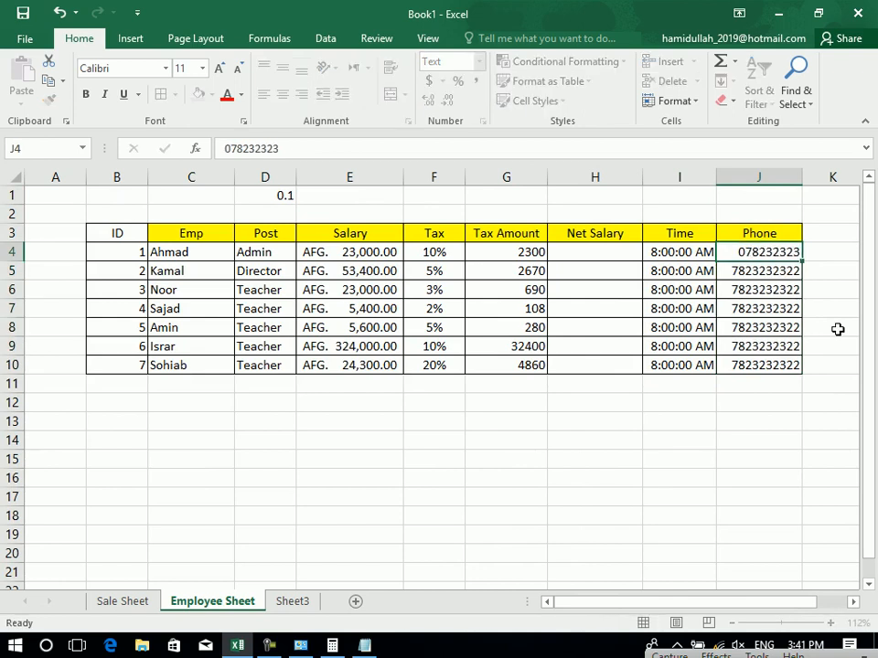
key("Return")
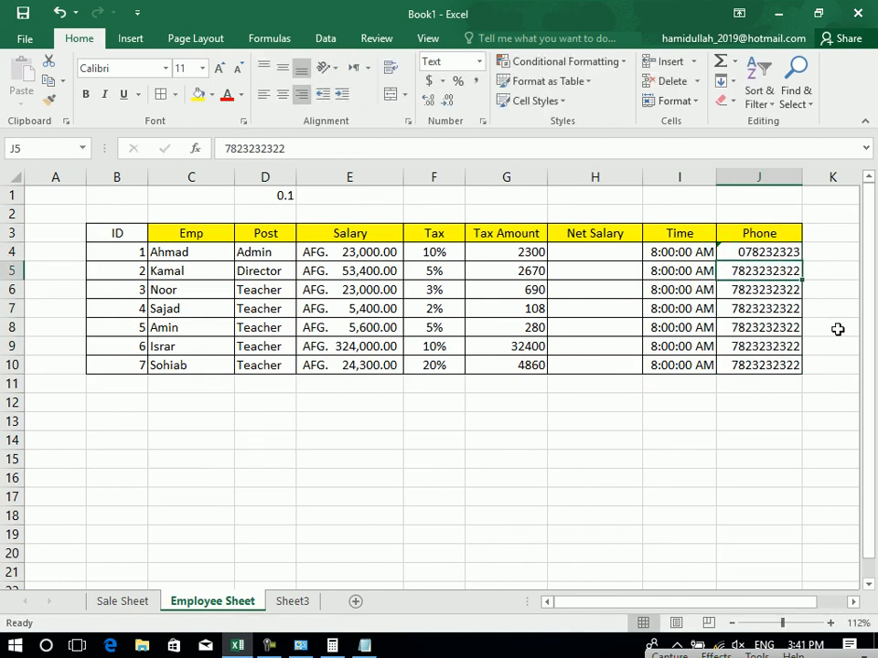
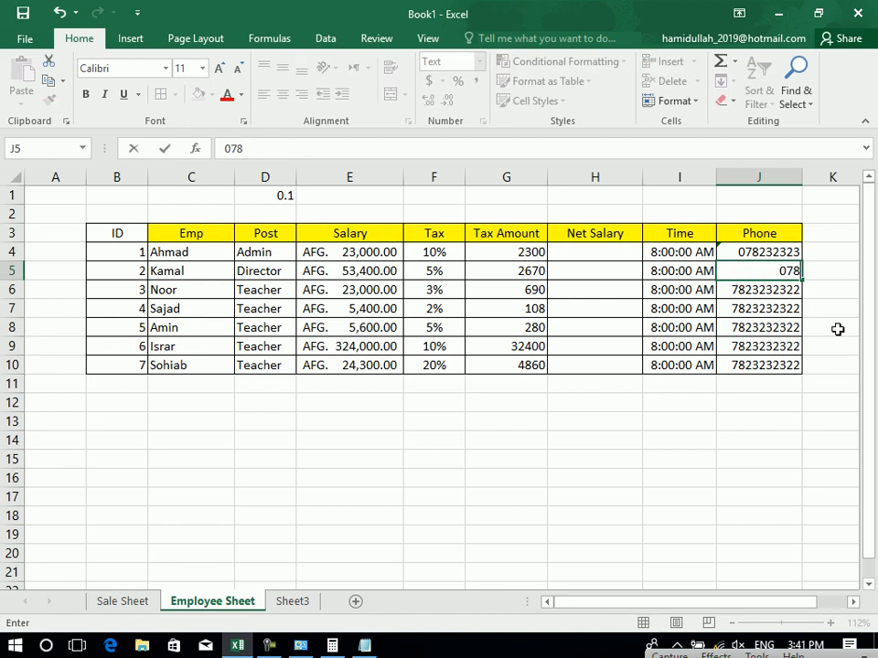
key("Return")
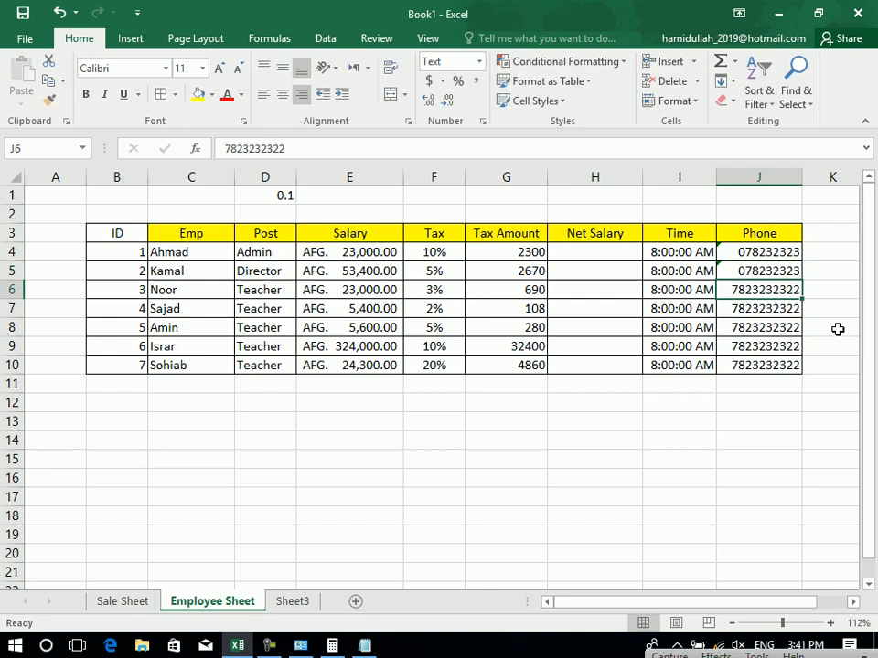
Browse the Number Format and Accounting lists without changes, then show Conditional Formatting options.
left_click(478, 61)
left_click(478, 61)
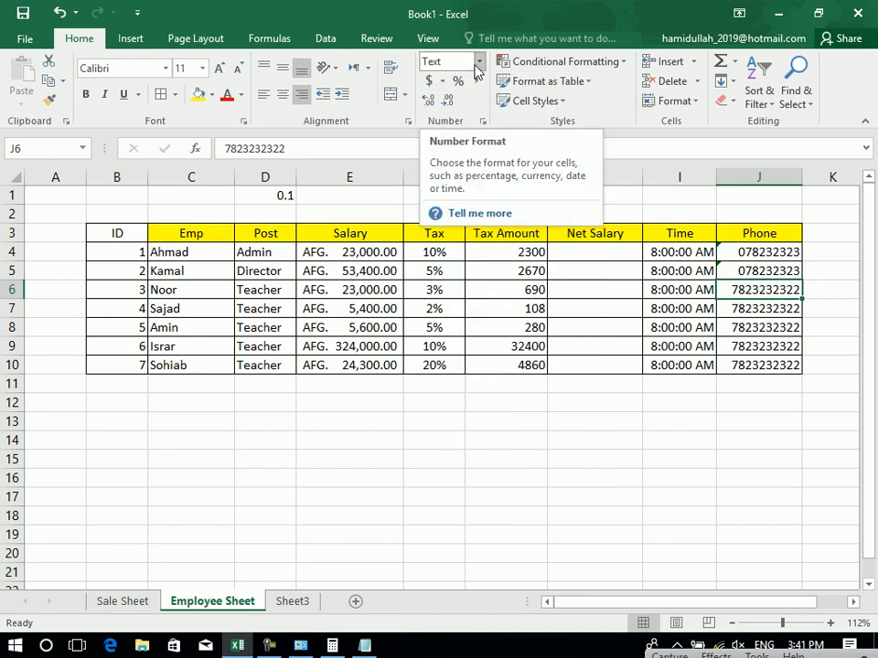
left_click(476, 64)
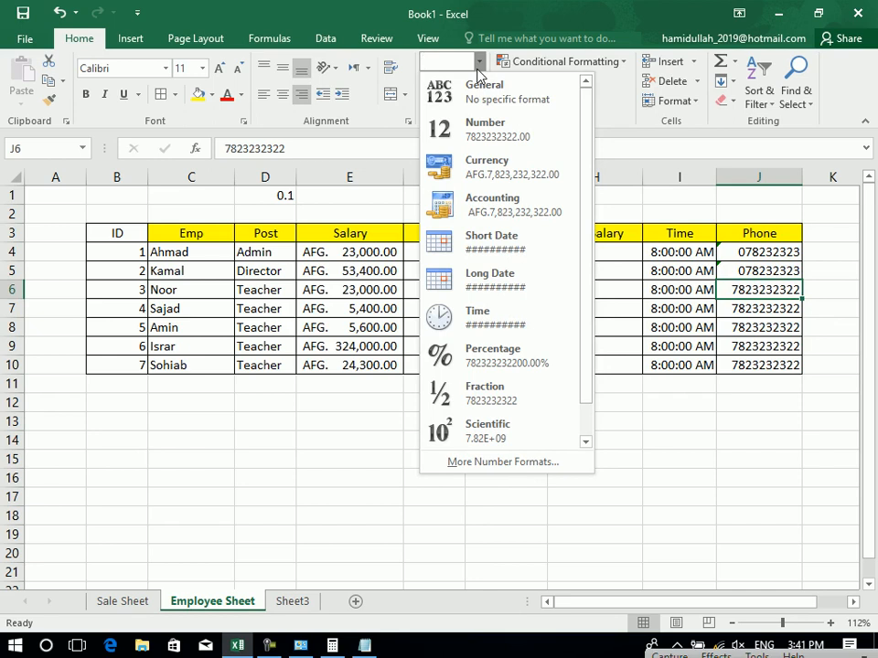
left_click(477, 69)
left_click(442, 81)
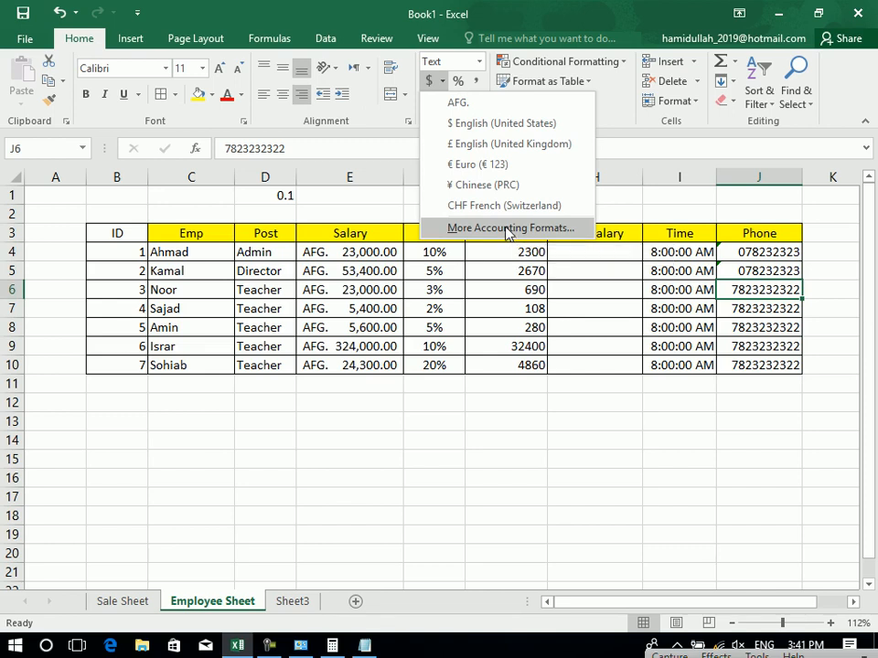
left_click(589, 310)
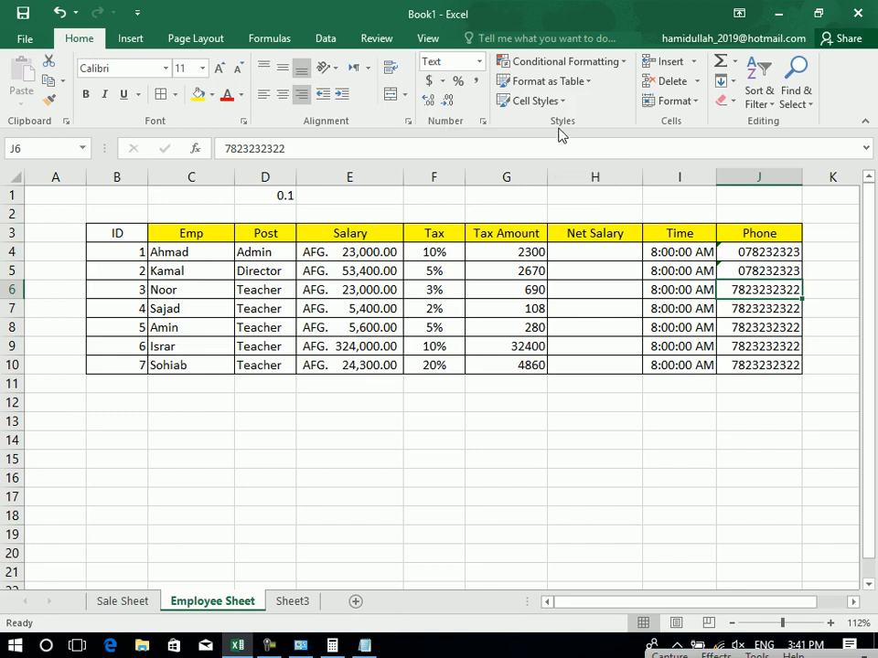
left_click(541, 62)
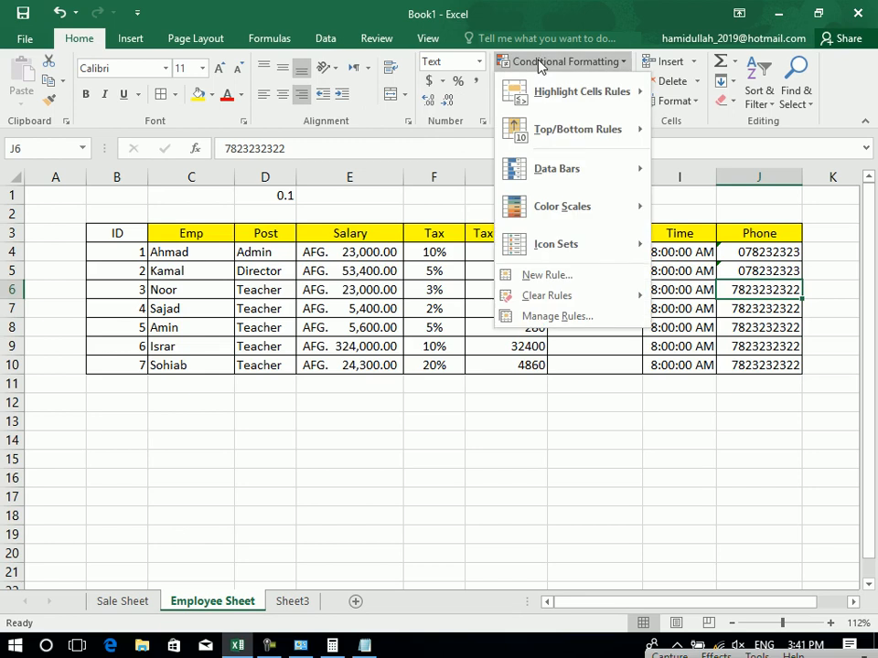